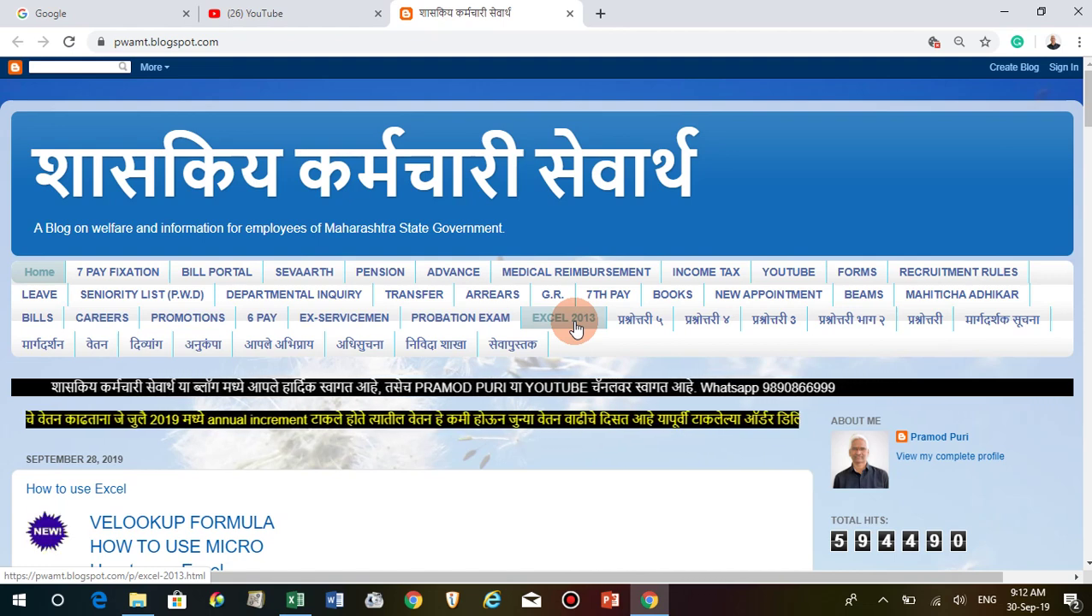
# Step: Open the EXCEL 2013 page of the pwamt.blogspot.com welfare blog
pyautogui.click(562, 322)
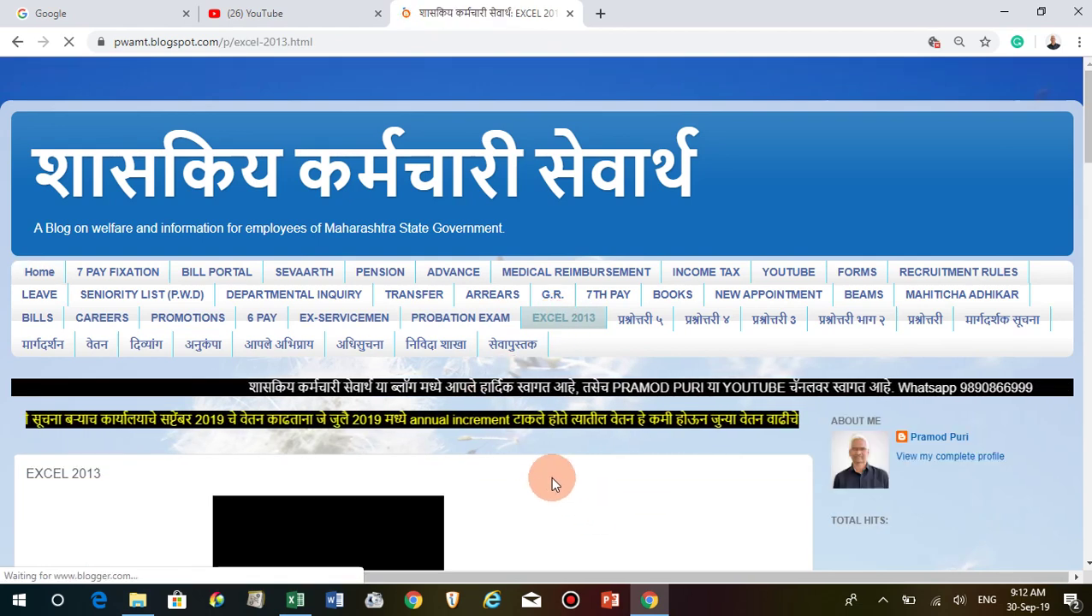
# Step: Browse the Excel 2013 tutorial videos, then switch to the GPF 2018 CE workbook in Excel
pyautogui.scroll(-2, 514, 462)
pyautogui.scroll(-2, 486, 456)
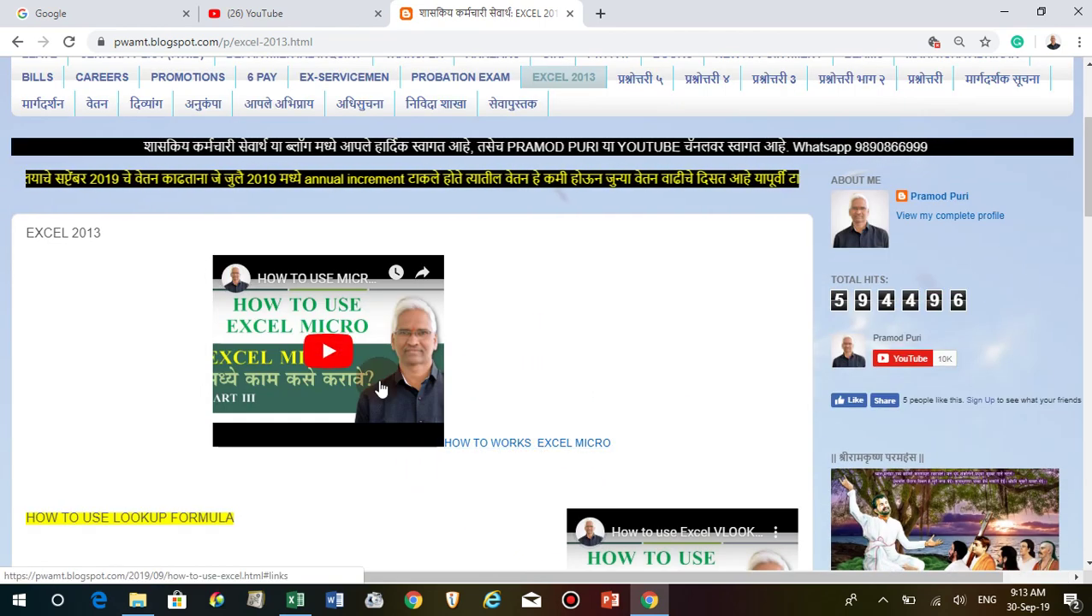
pyautogui.scroll(-1, 380, 385)
pyautogui.scroll(-2, 382, 388)
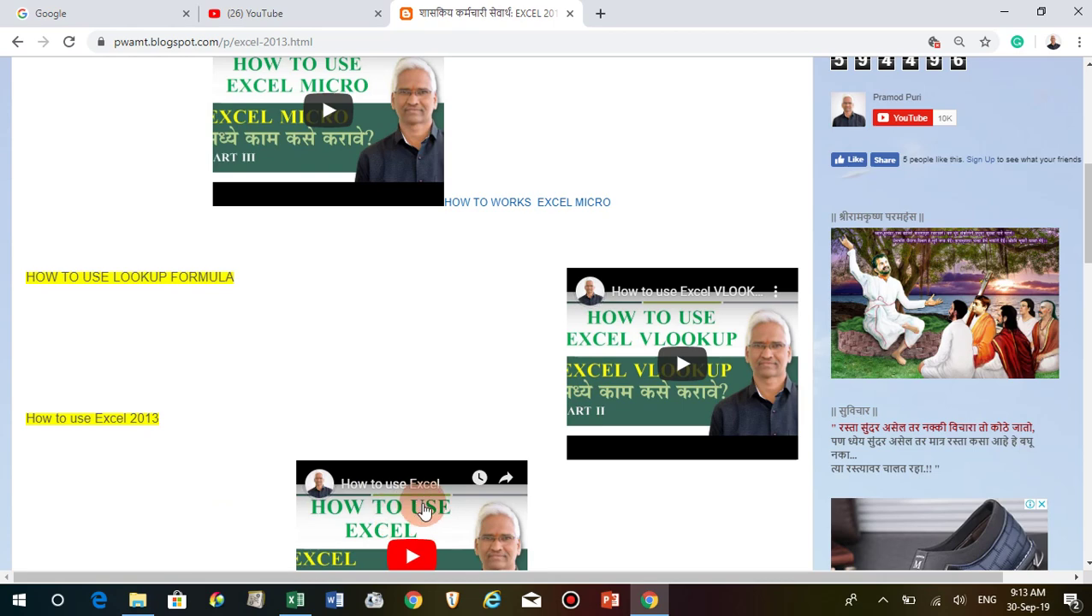
pyautogui.scroll(5, 513, 428)
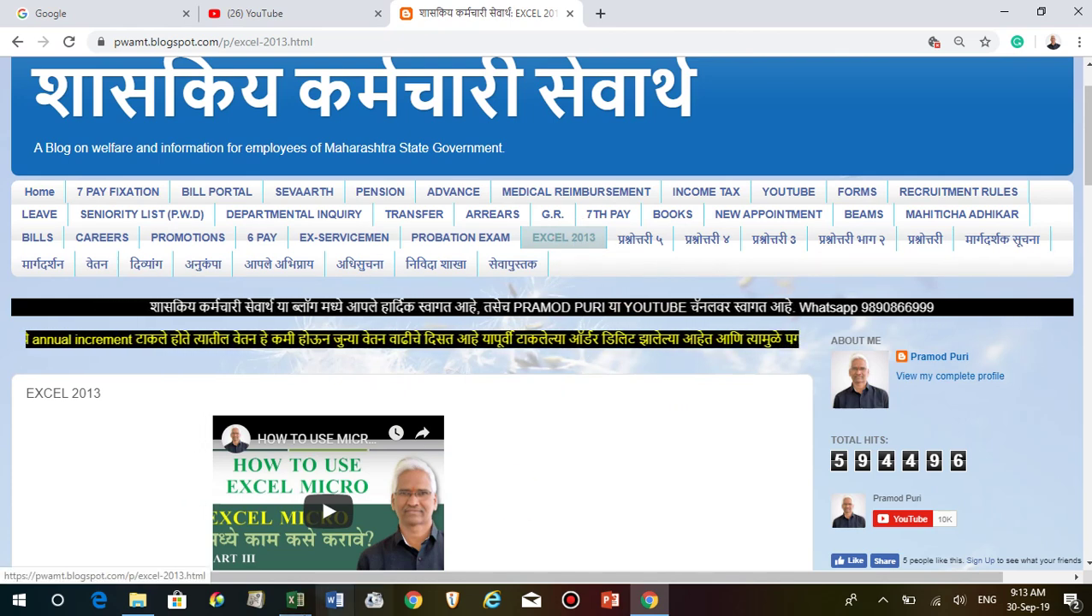
pyautogui.click(295, 601)
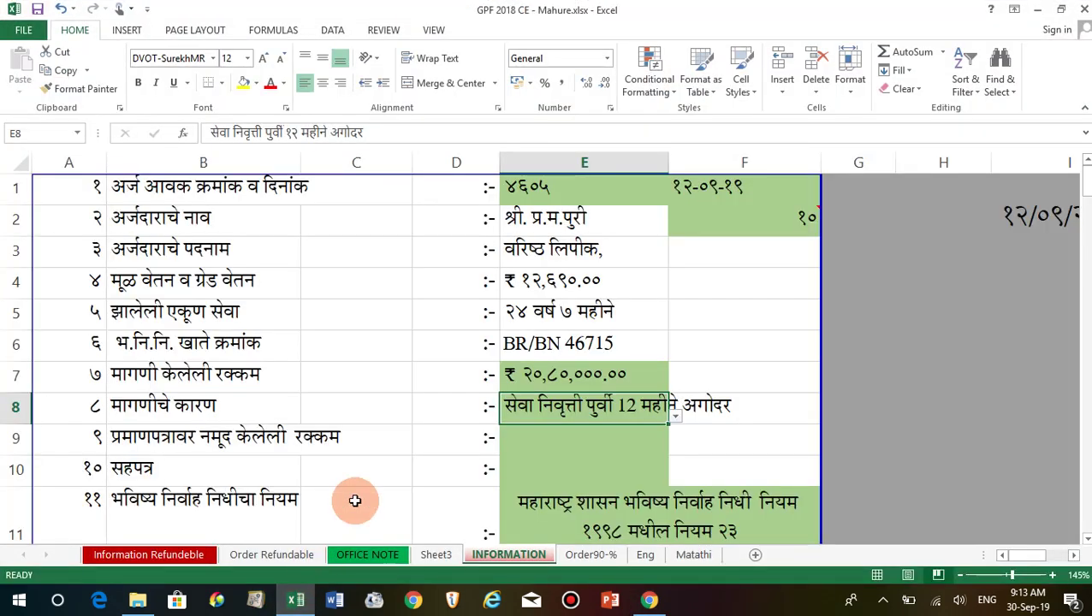
# Step: Widen column B of the INFORMATION sheet slightly
pyautogui.click(405, 367)
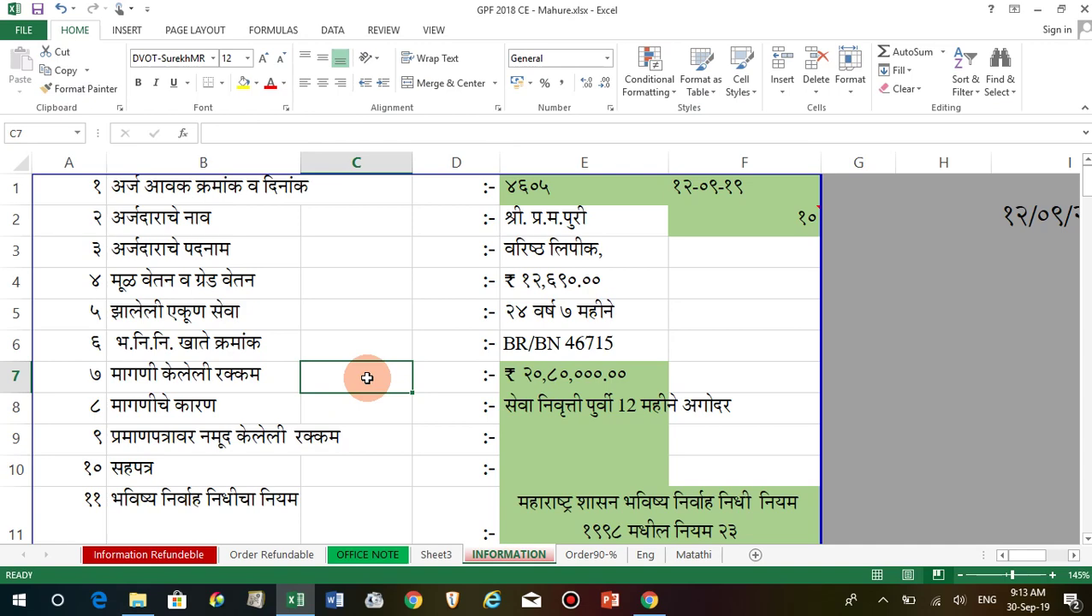
pyautogui.scroll(-1, 285, 342)
pyautogui.scroll(-4, 285, 343)
pyautogui.scroll(5, 285, 343)
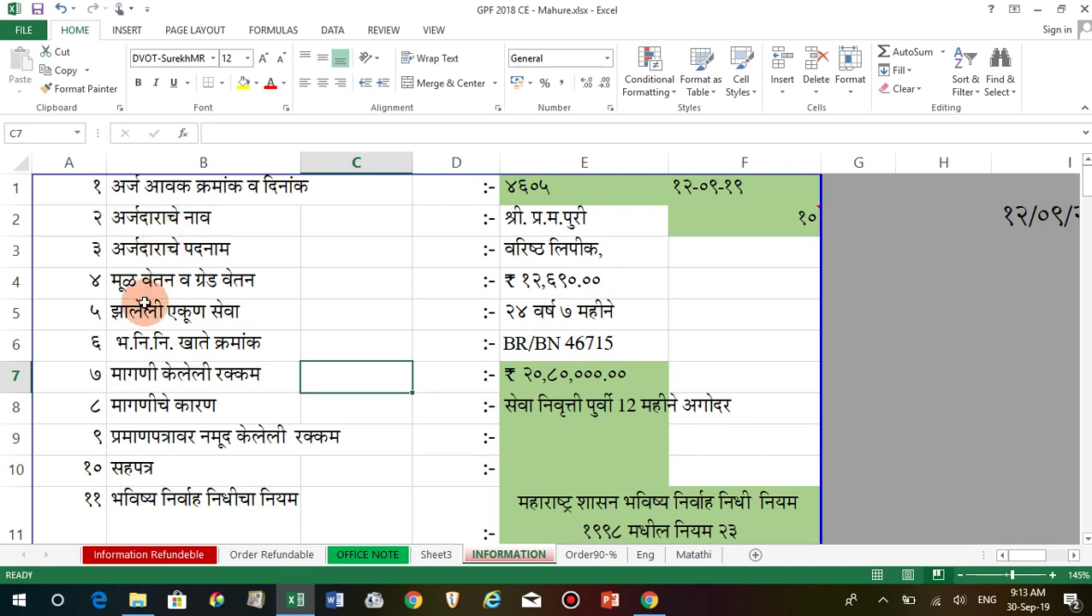
pyautogui.click(238, 183)
pyautogui.moveTo(301, 162); pyautogui.dragTo(304, 162)
pyautogui.click(171, 214)
pyautogui.click(167, 186)
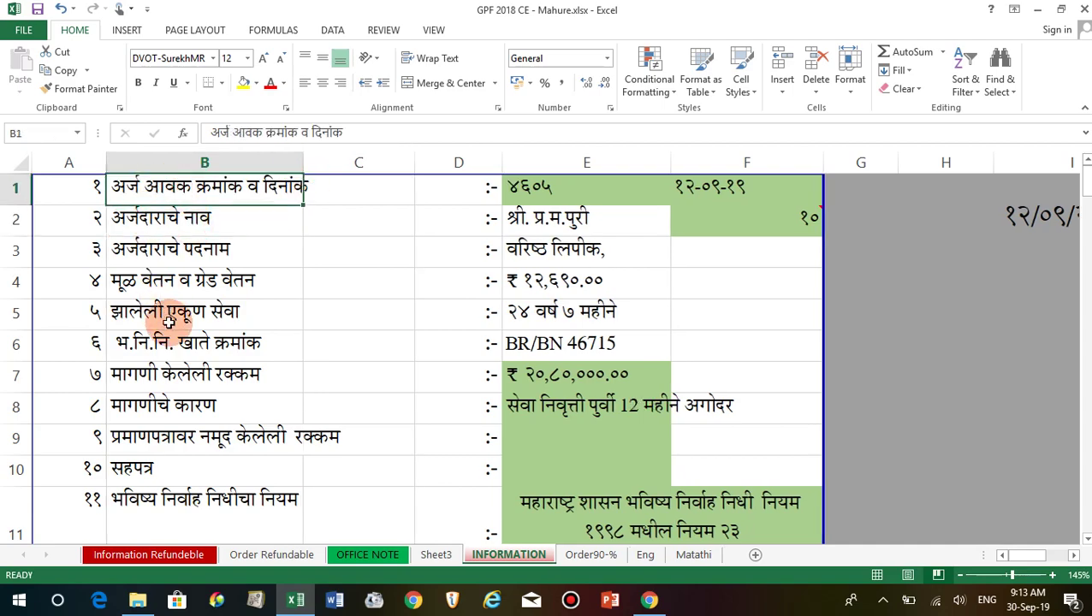
# Step: Inspect the labels in B1 and B2 and the application number and date in E1 and F1
pyautogui.scroll(-4, 169, 319)
pyautogui.scroll(-3, 157, 265)
pyautogui.scroll(-6, 157, 347)
pyautogui.scroll(6, 158, 346)
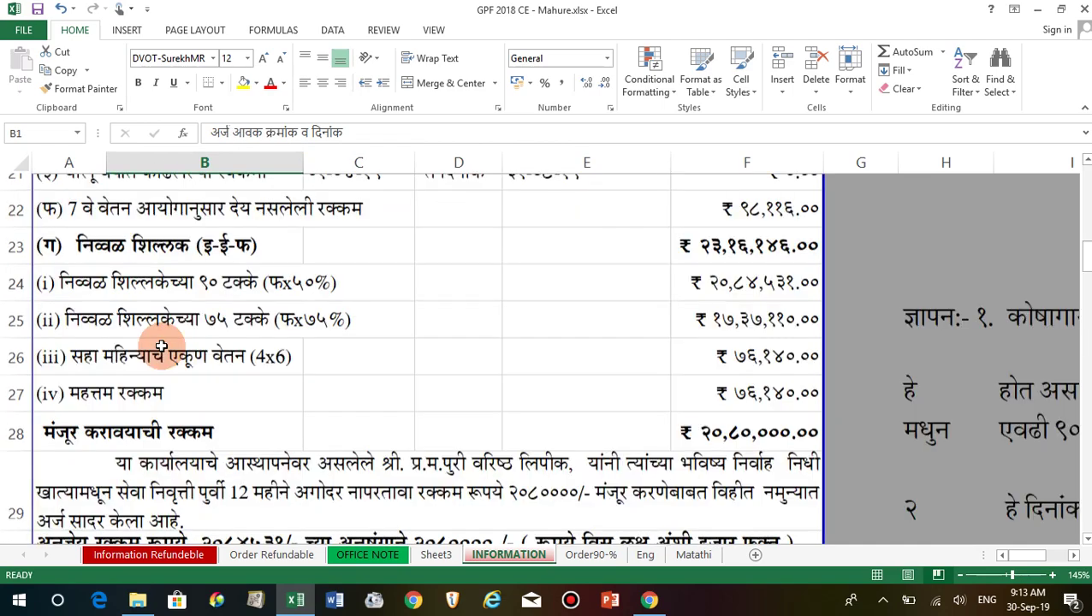
pyautogui.scroll(7, 160, 346)
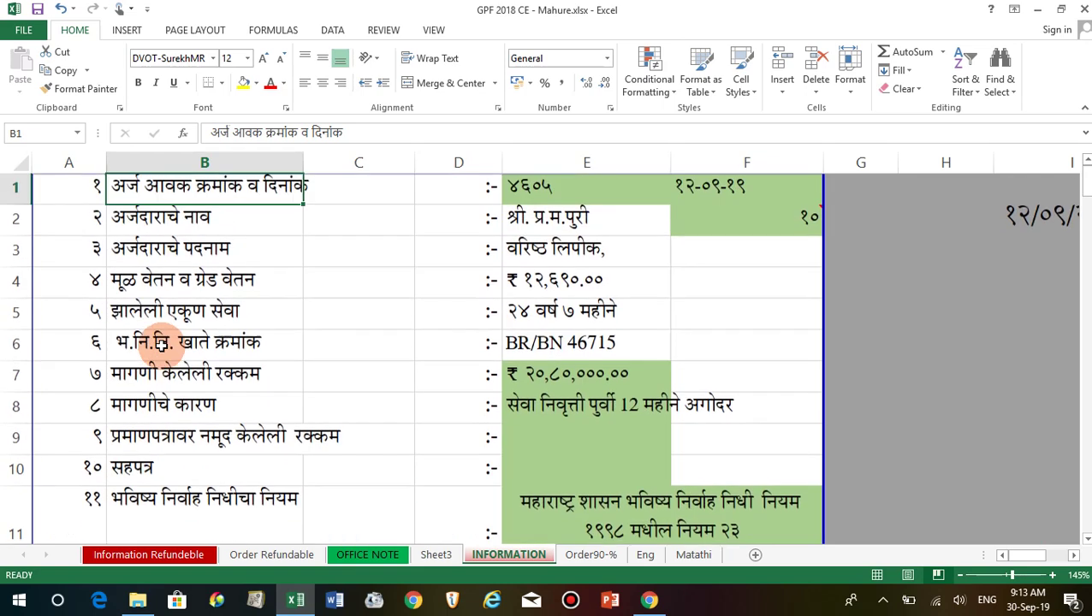
pyautogui.click(216, 214)
pyautogui.click(160, 185)
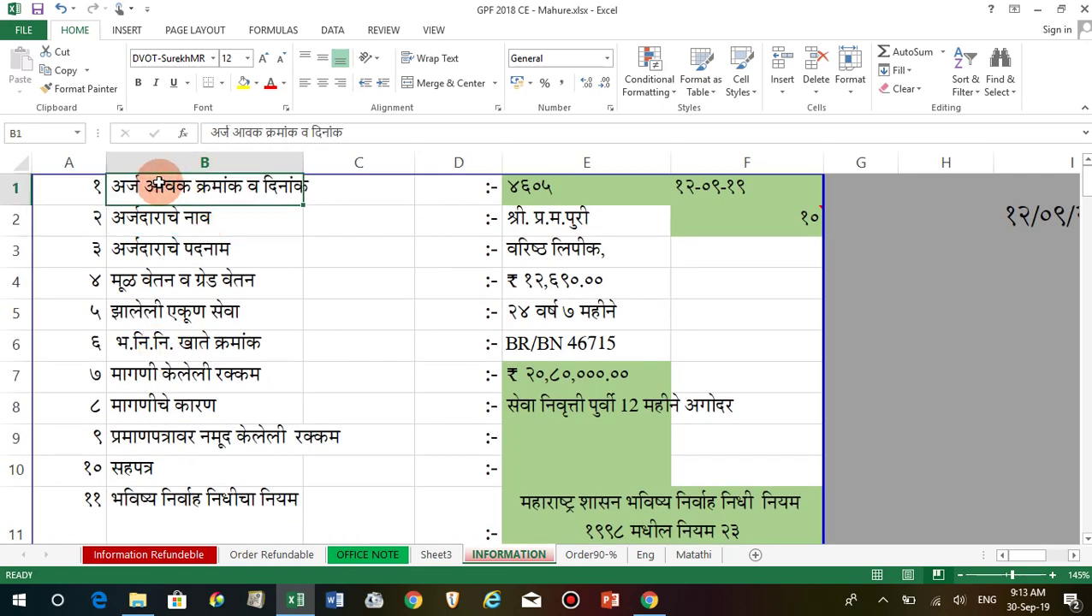
pyautogui.click(544, 188)
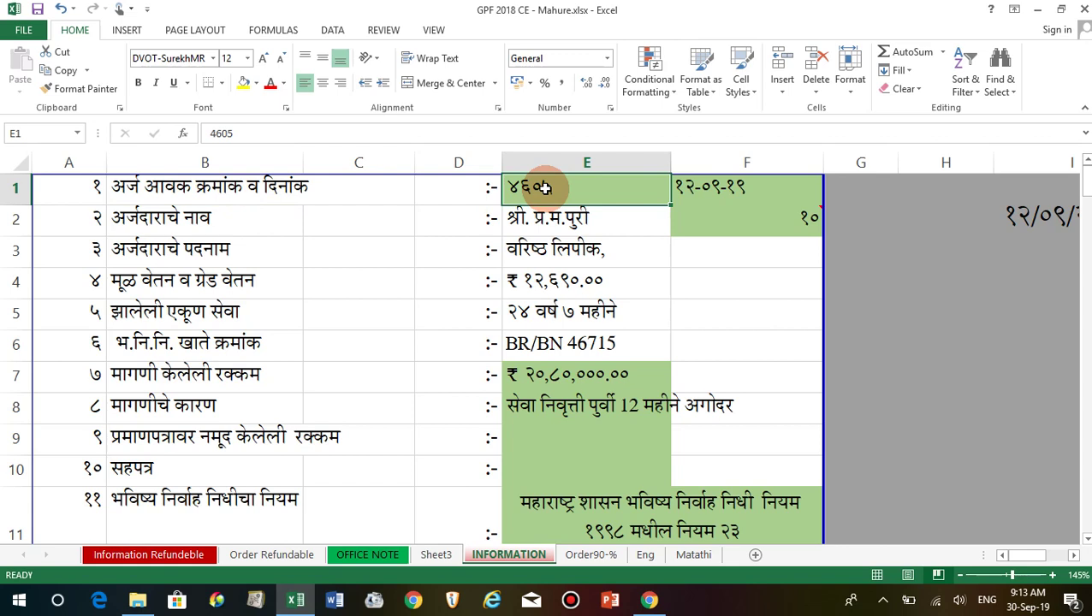
pyautogui.click(730, 186)
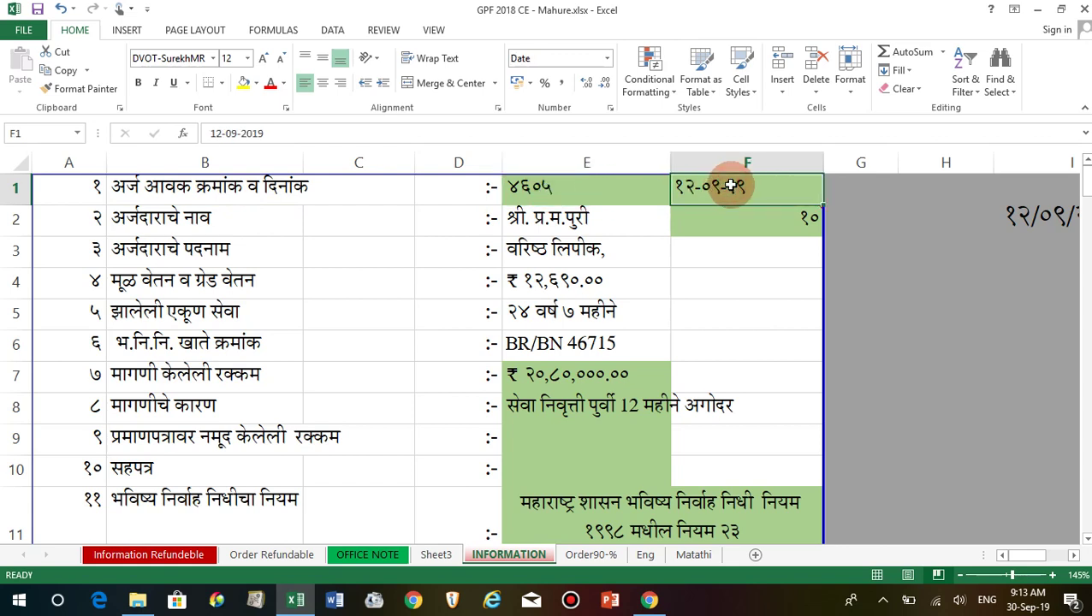
# Step: Review E2's VLOOKUP formula and F2's serial number 10 with its note, then go to Sheet3
pyautogui.click(209, 225)
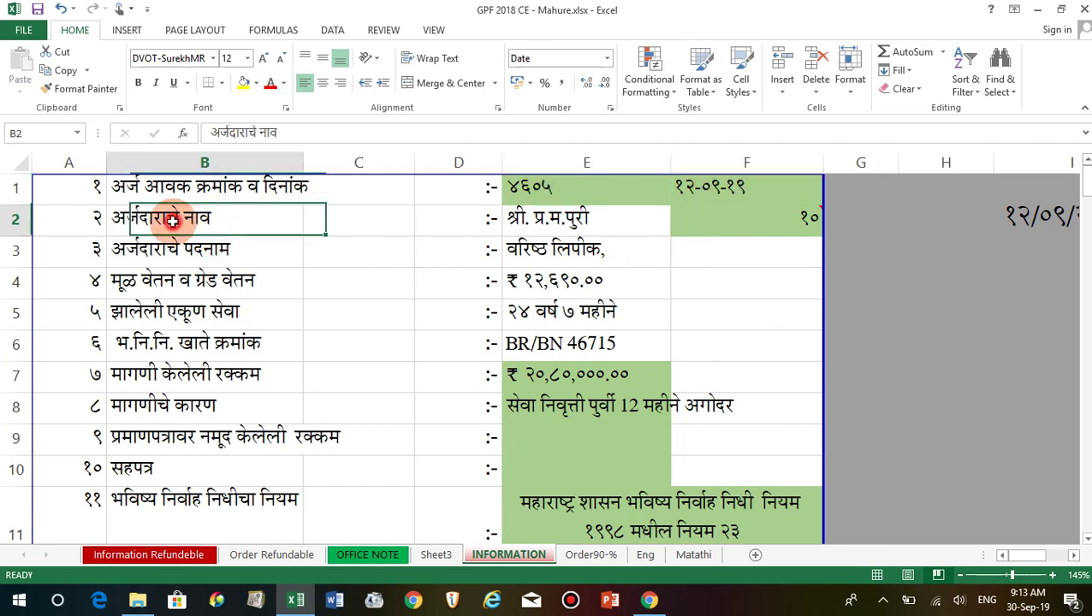
pyautogui.click(614, 224)
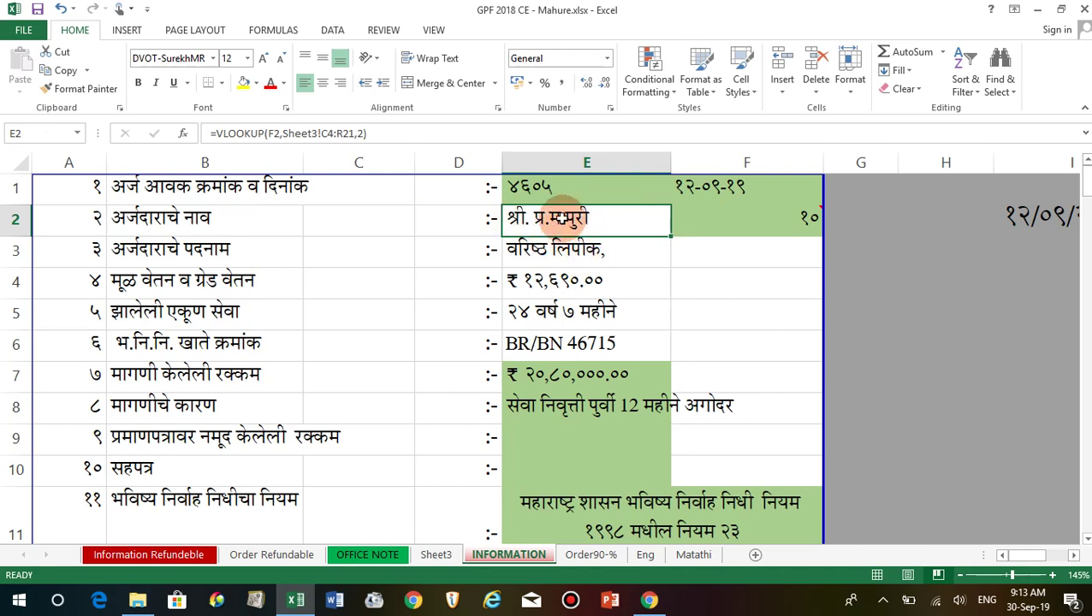
pyautogui.click(743, 190)
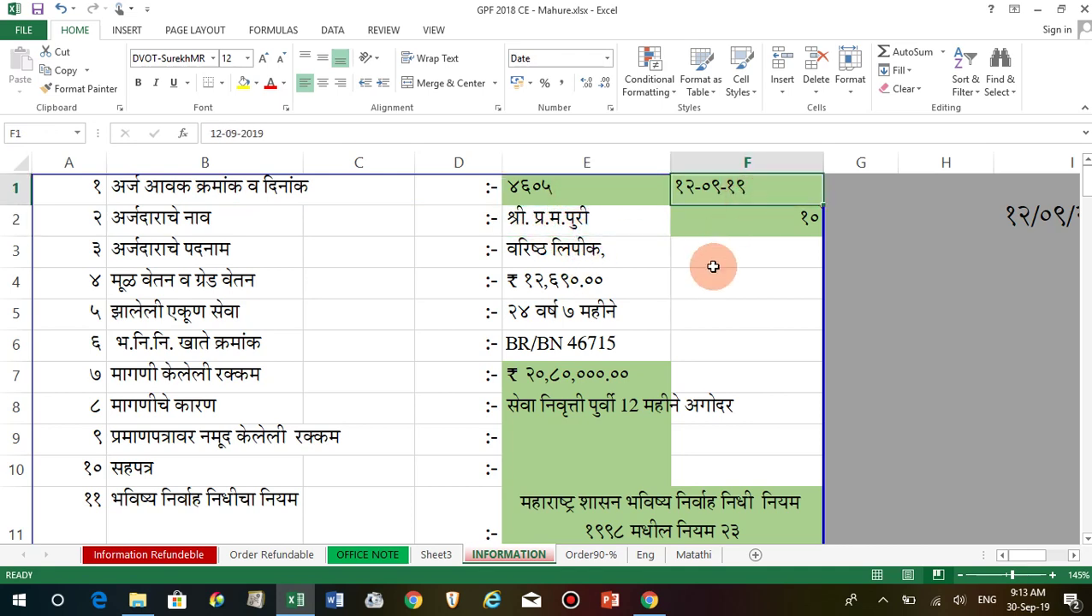
pyautogui.click(716, 222)
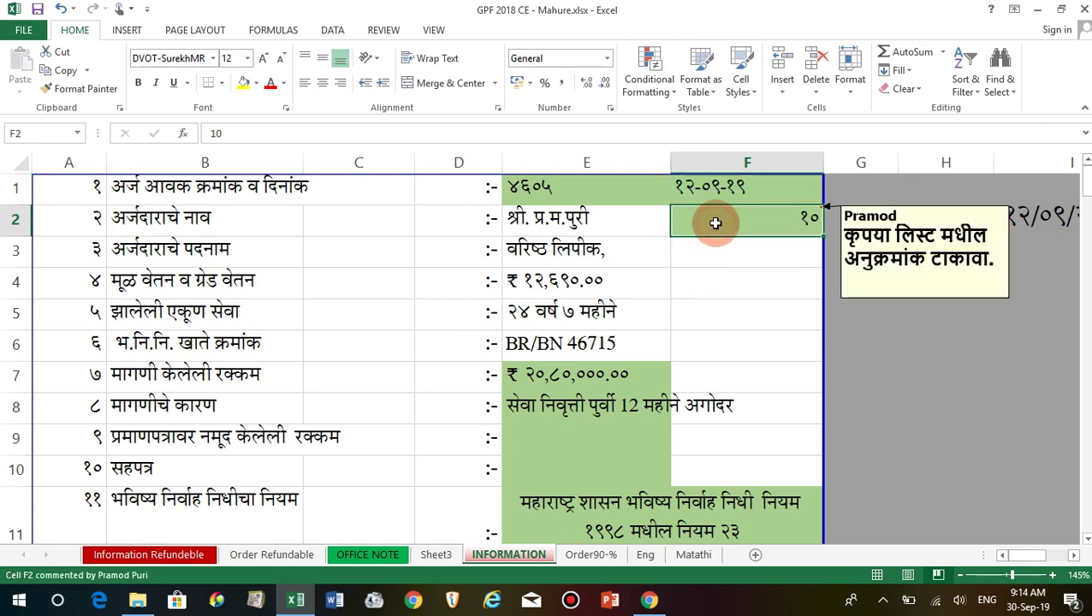
pyautogui.click(574, 226)
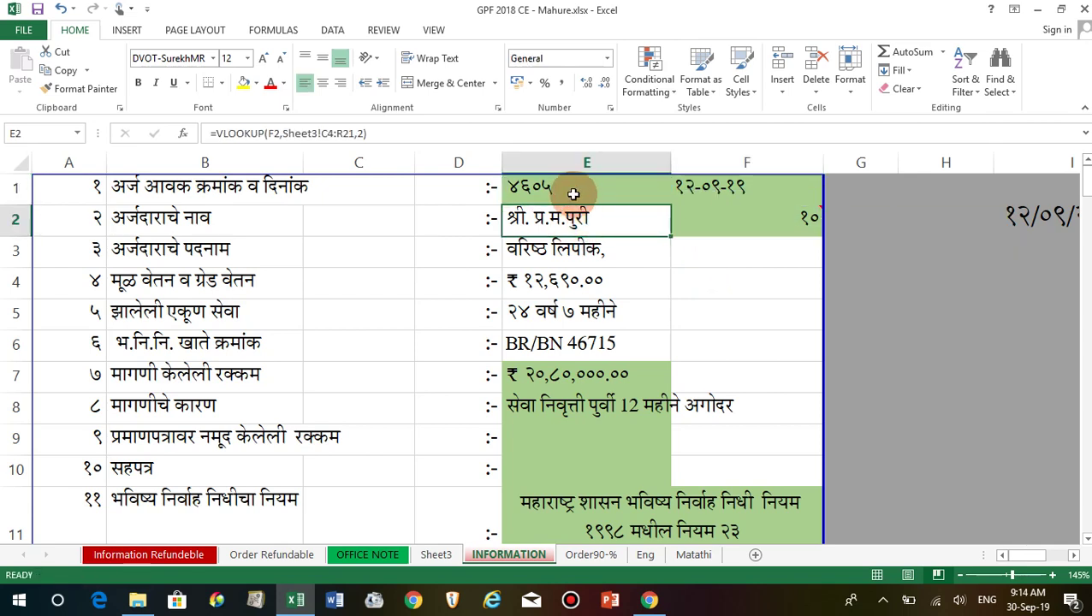
pyautogui.click(574, 194)
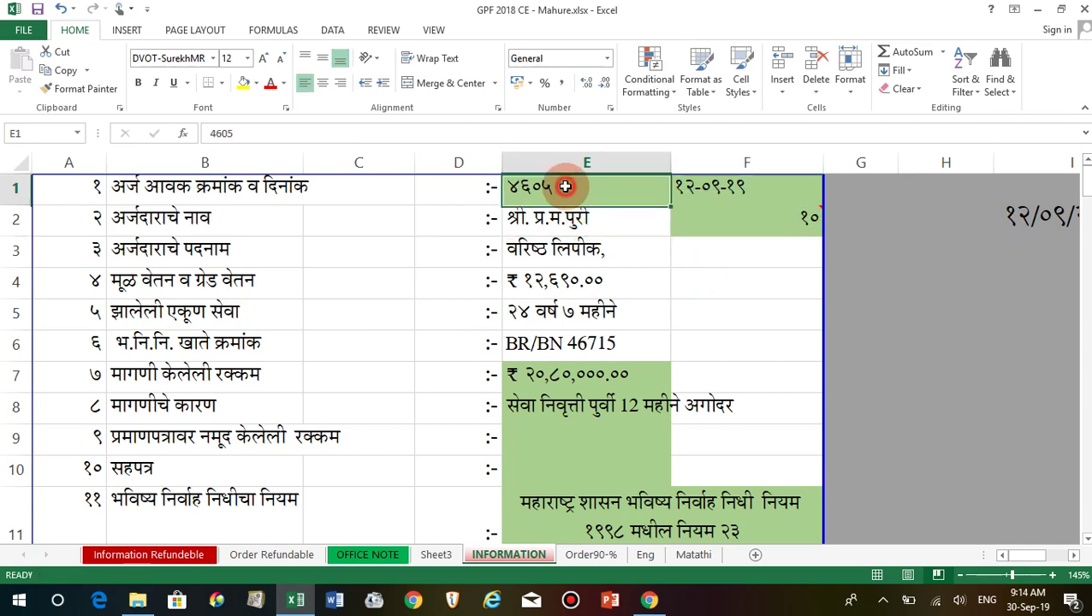
pyautogui.click(790, 221)
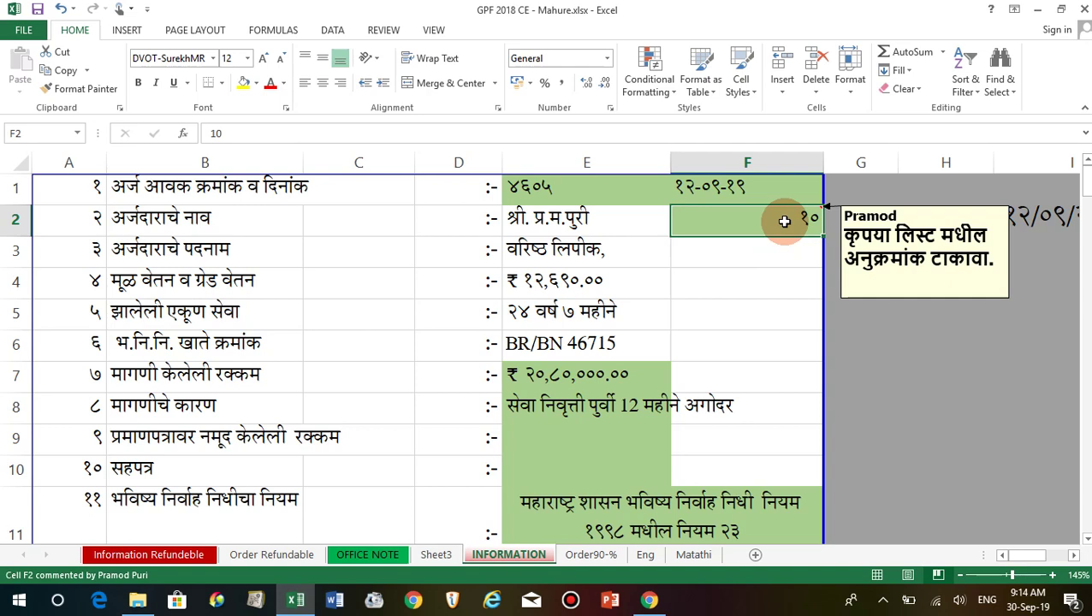
pyautogui.click(582, 218)
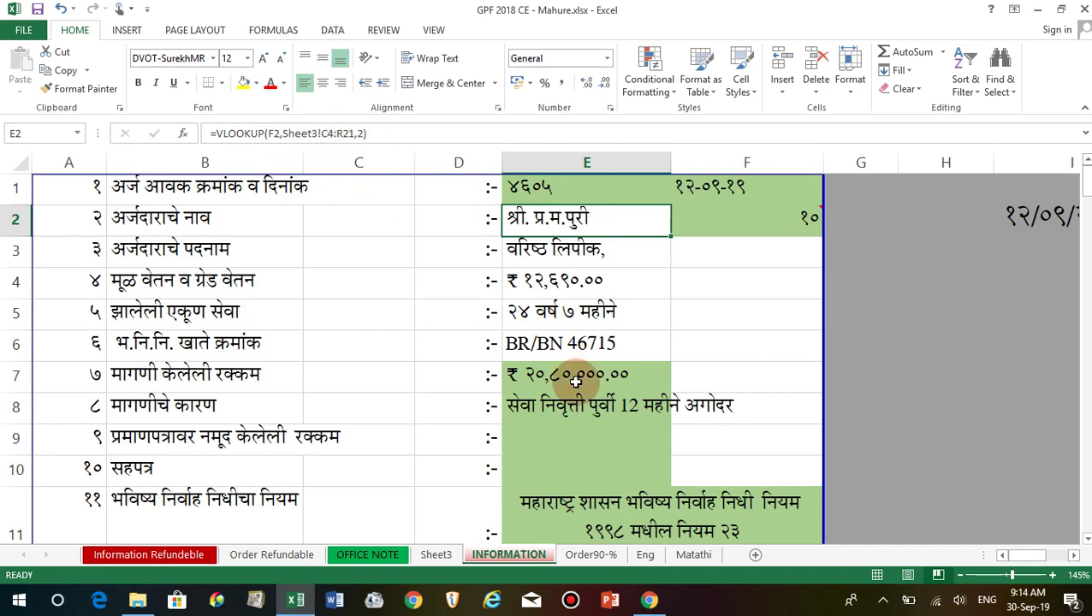
pyautogui.click(440, 556)
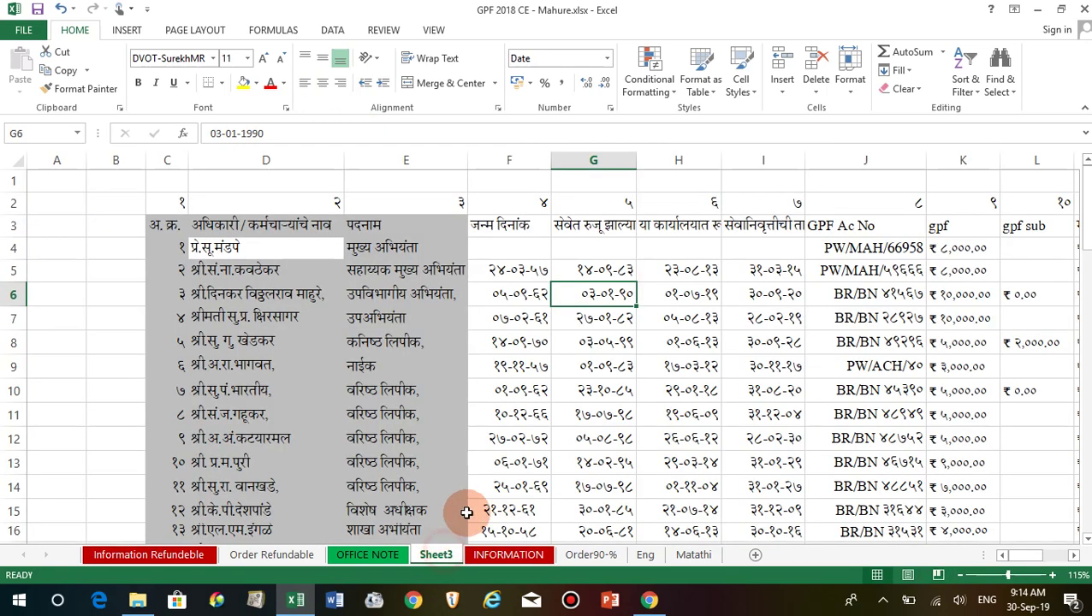
# Step: Inspect row 6 of the staff table: the GPF amount in K6, the service formula in P6 and the category in Q6
pyautogui.click(213, 247)
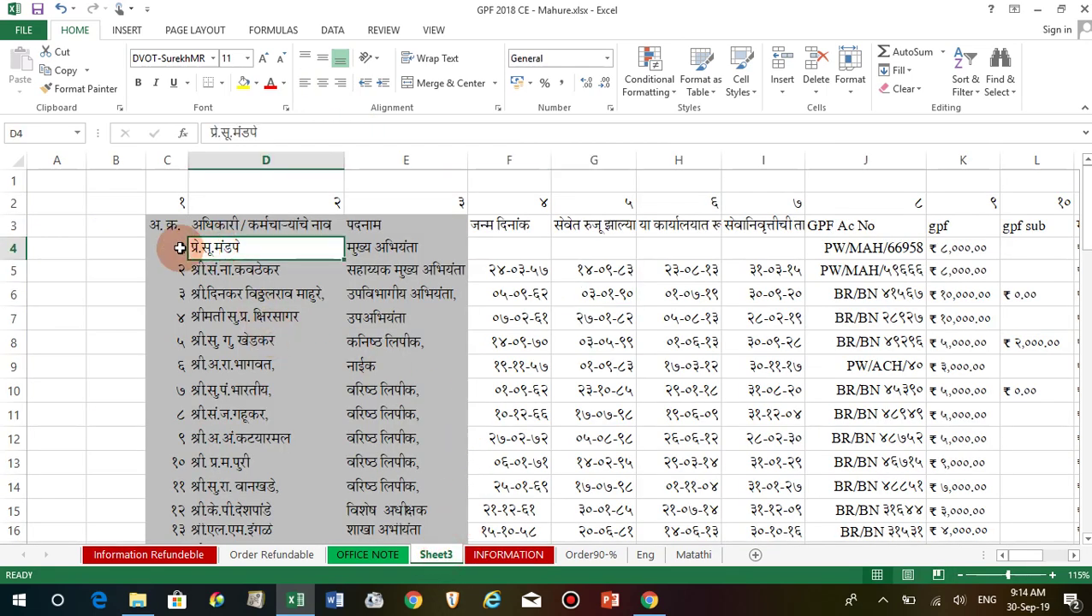
pyautogui.click(997, 299)
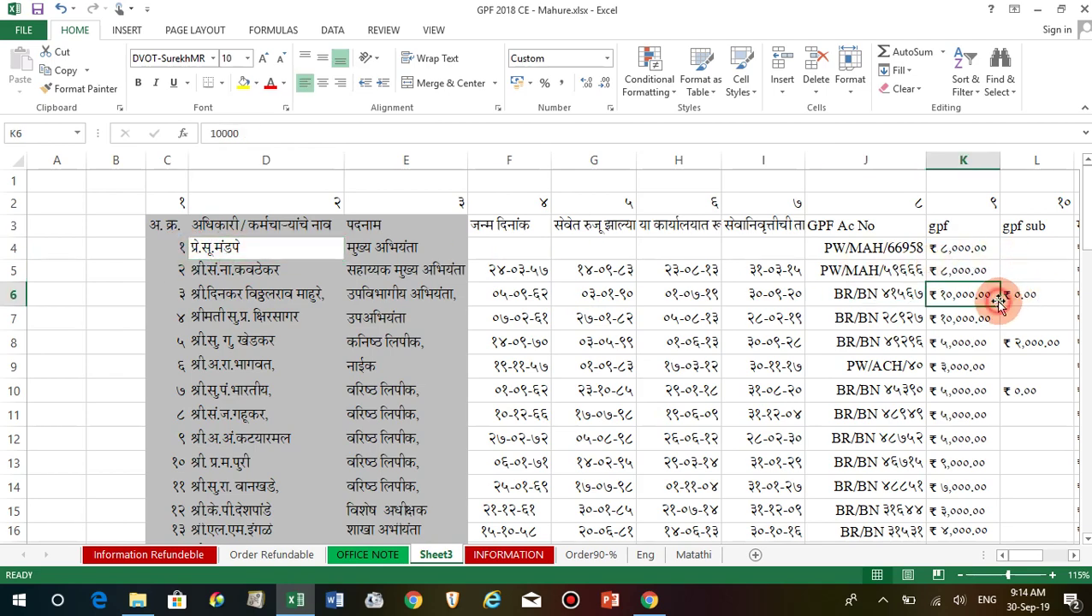
pyautogui.press('Right')
pyautogui.press('Right')
pyautogui.press('Right')
pyautogui.press('Right')
pyautogui.press('Right')
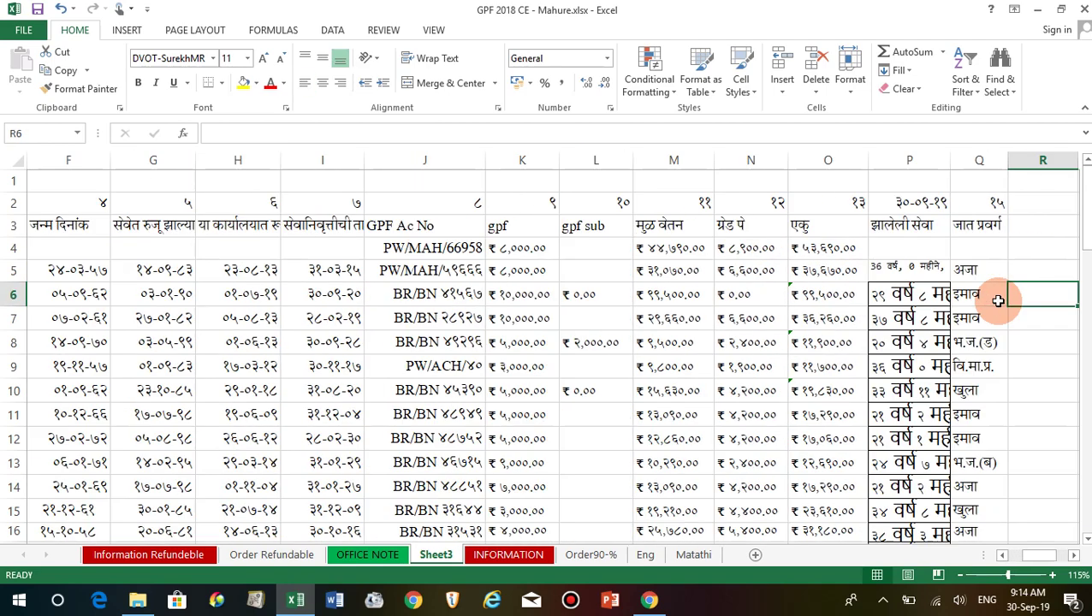
pyautogui.press('Right')
pyautogui.press('Right')
pyautogui.press('Right')
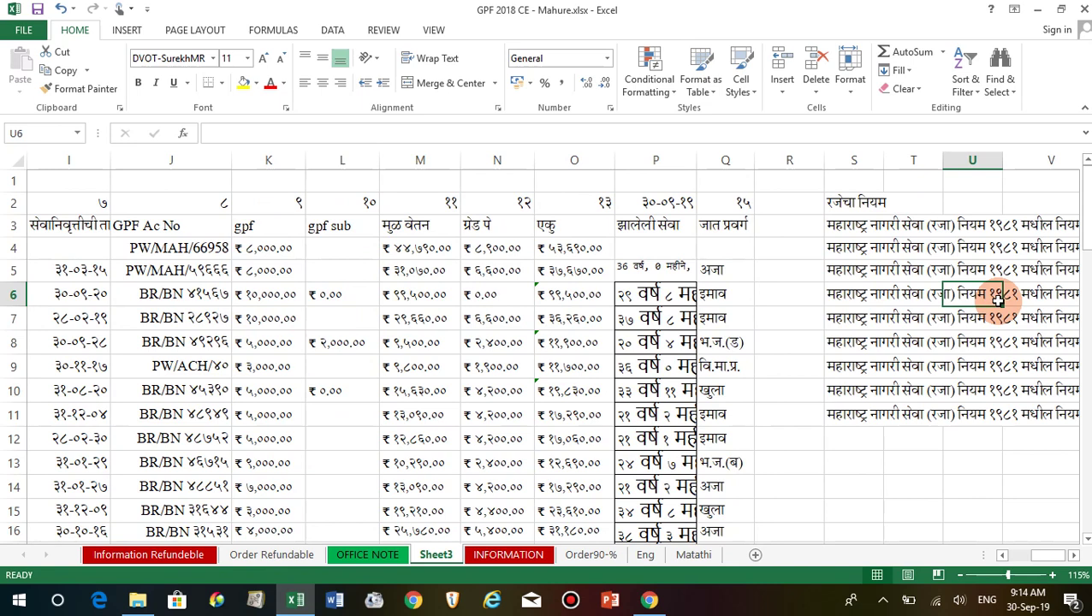
pyautogui.press('Left')
pyautogui.press('Left')
pyautogui.press('Left')
pyautogui.press('Left')
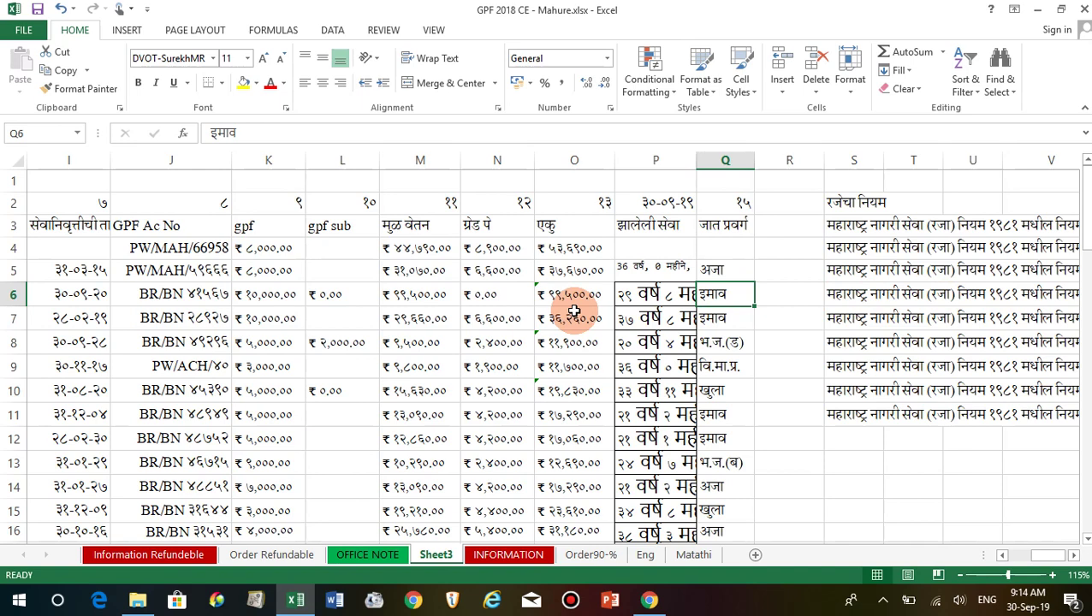
pyautogui.click(663, 298)
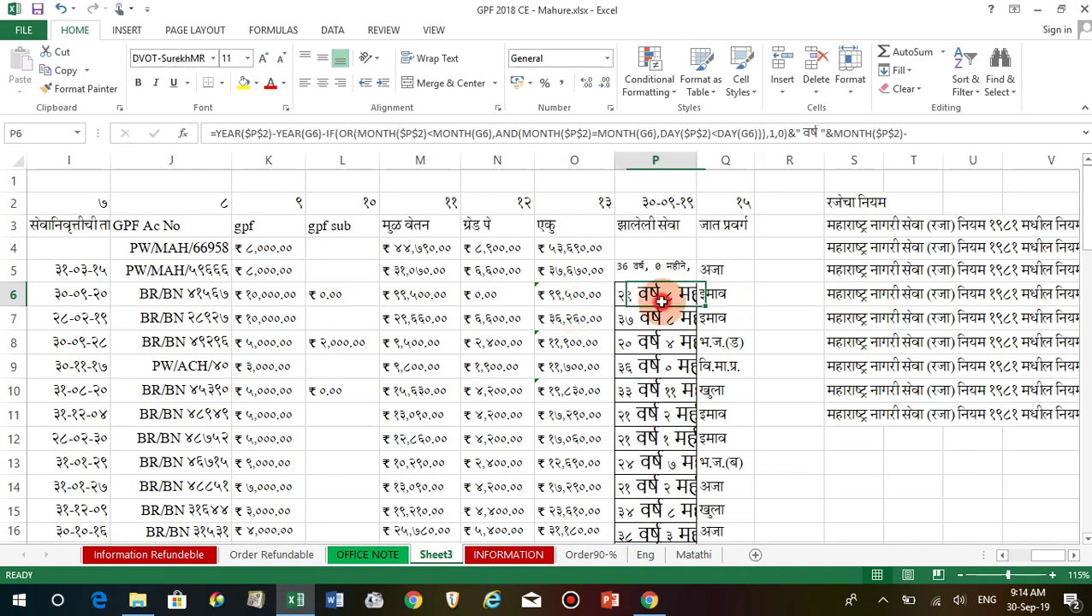
pyautogui.click(715, 293)
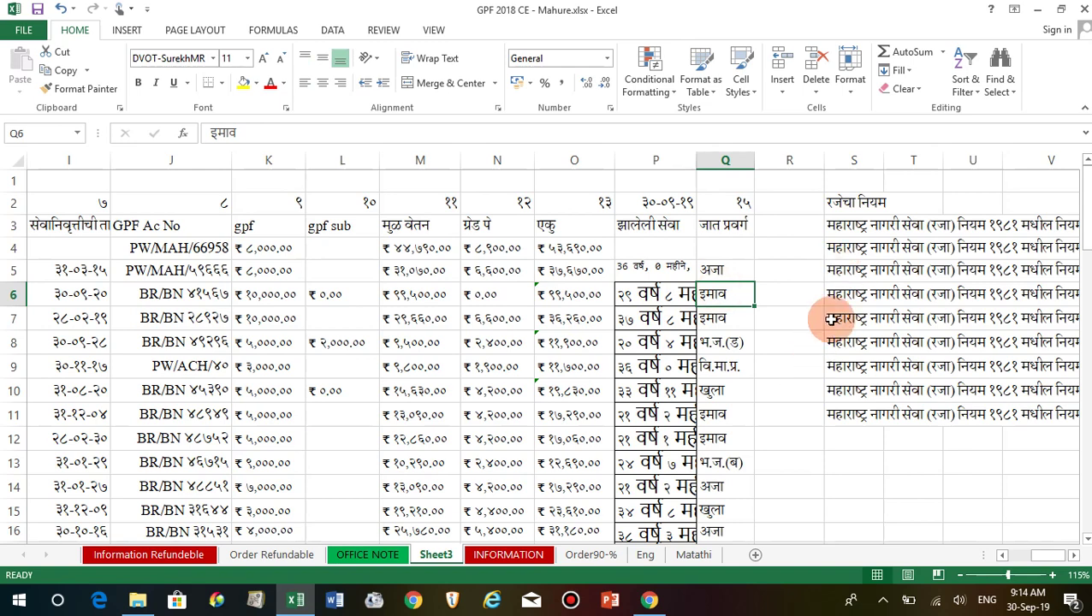
# Step: Read the service-rule text in column S, then return to the INFORMATION sheet
pyautogui.click(860, 227)
pyautogui.click(856, 342)
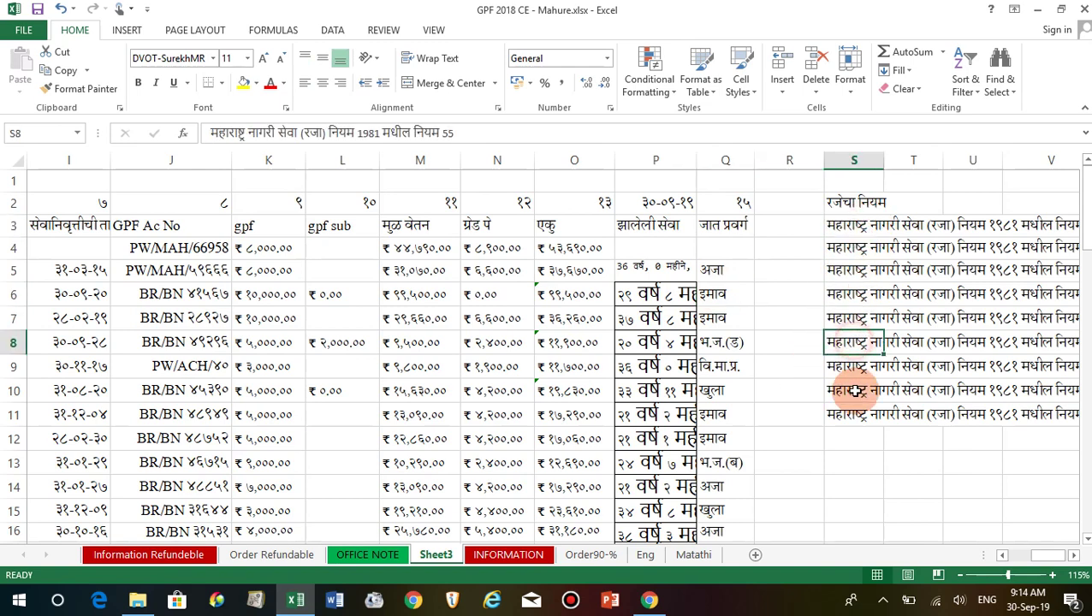
pyautogui.click(851, 367)
pyautogui.click(856, 229)
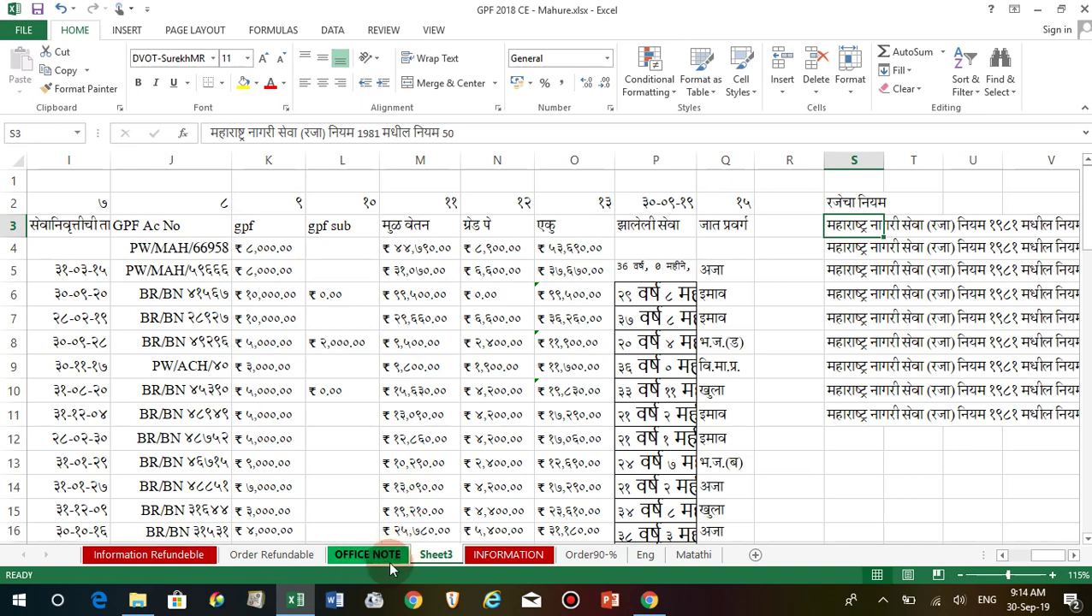
pyautogui.click(507, 556)
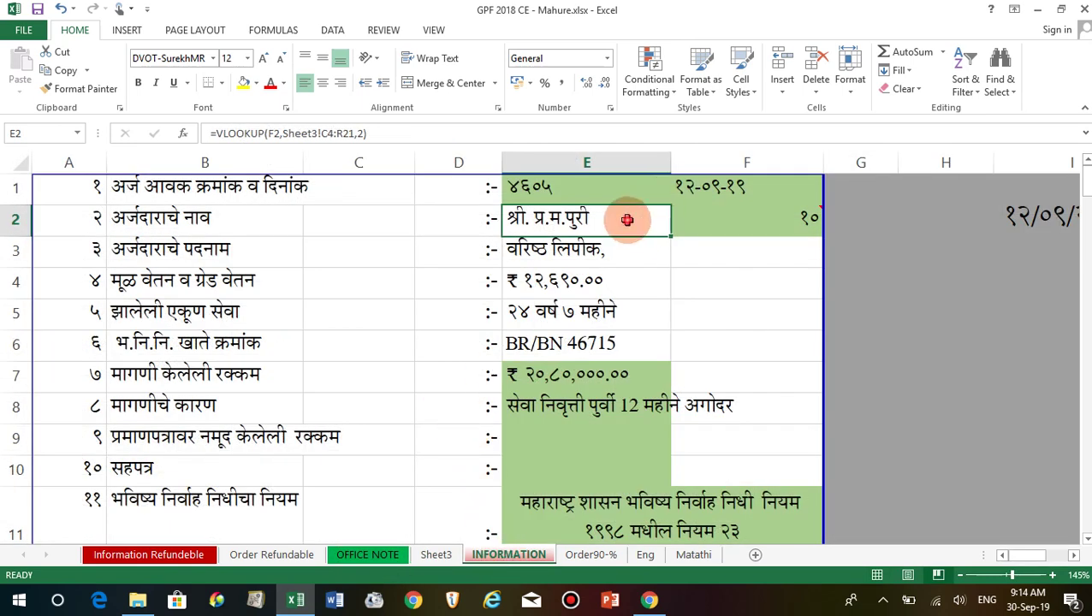
# Step: Change the serial number in F2 to 12 to load another employee's details
pyautogui.click(738, 217)
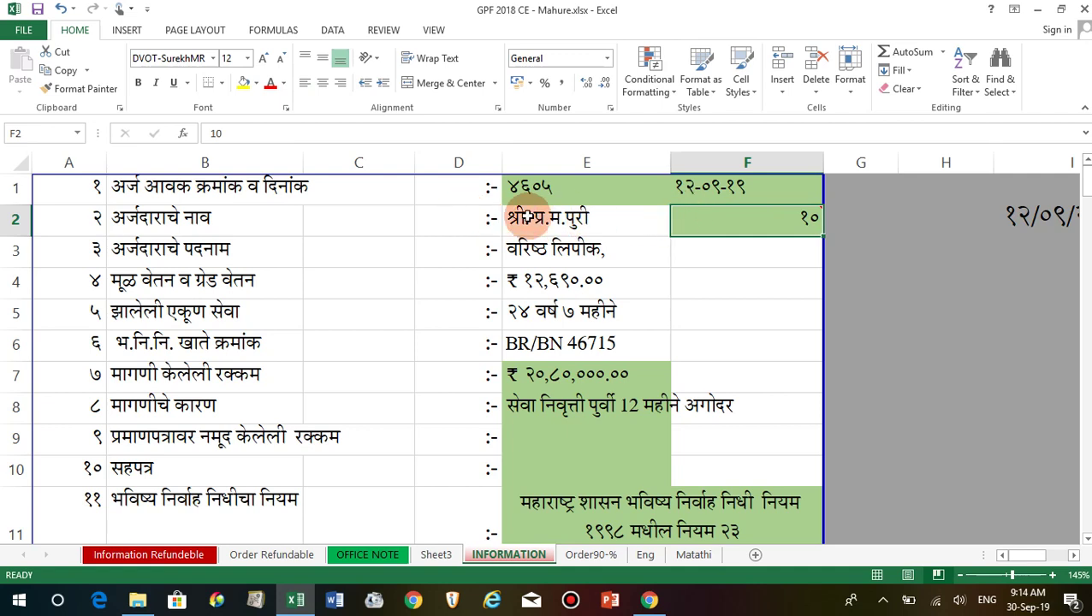
pyautogui.click(563, 219)
pyautogui.click(770, 220)
pyautogui.moveTo(770, 220)
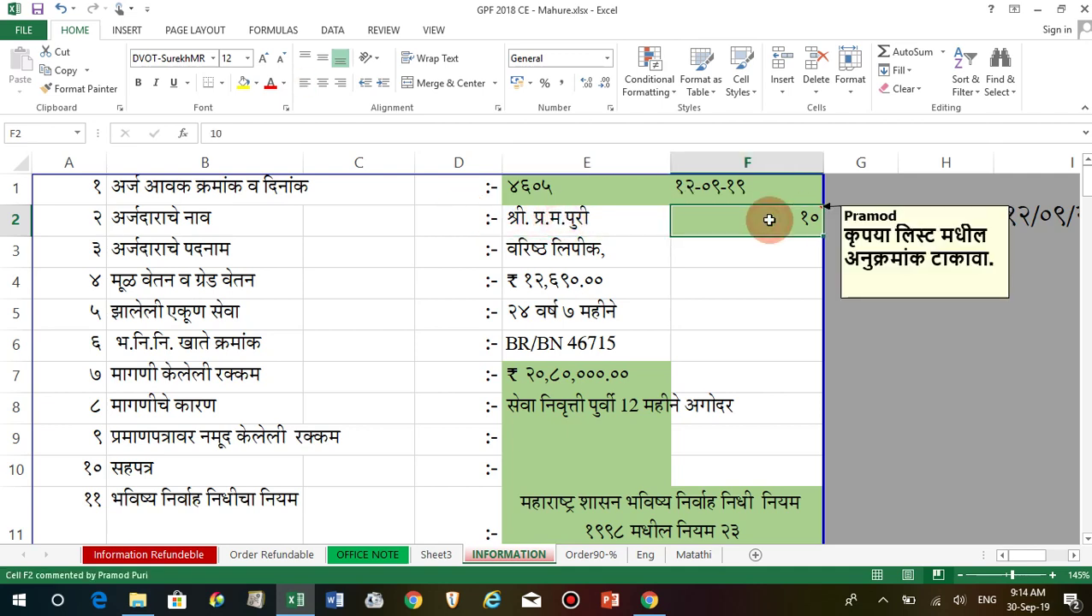
pyautogui.press('BackSpace')
pyautogui.write('2')
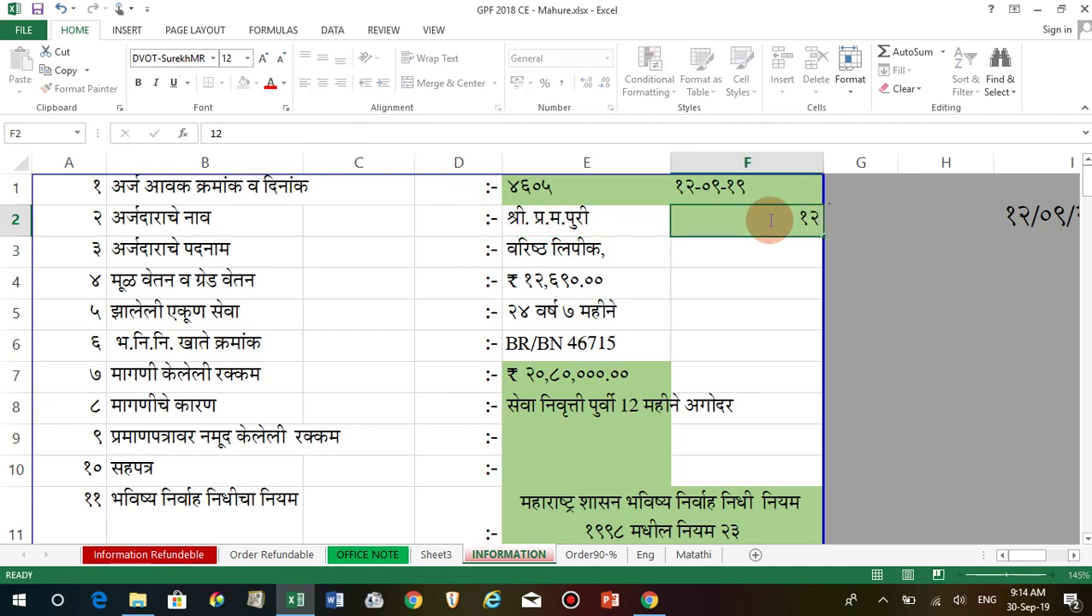
pyautogui.press('Return')
# Step: Try serial number 14 in F2, then set it back to 10
pyautogui.click(769, 220)
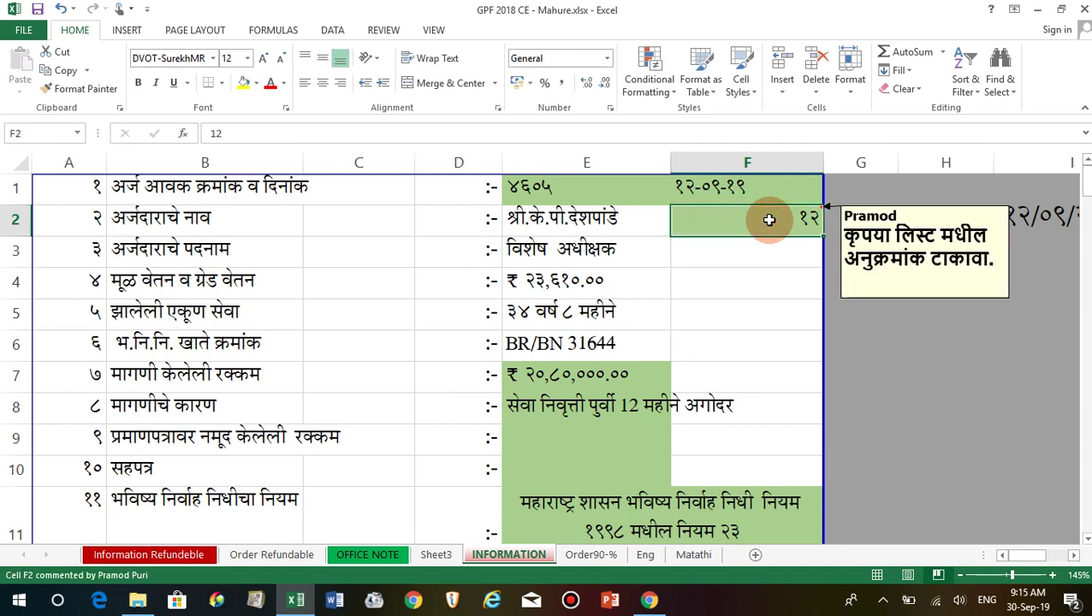
pyautogui.write('14')
pyautogui.doubleClick(769, 220)
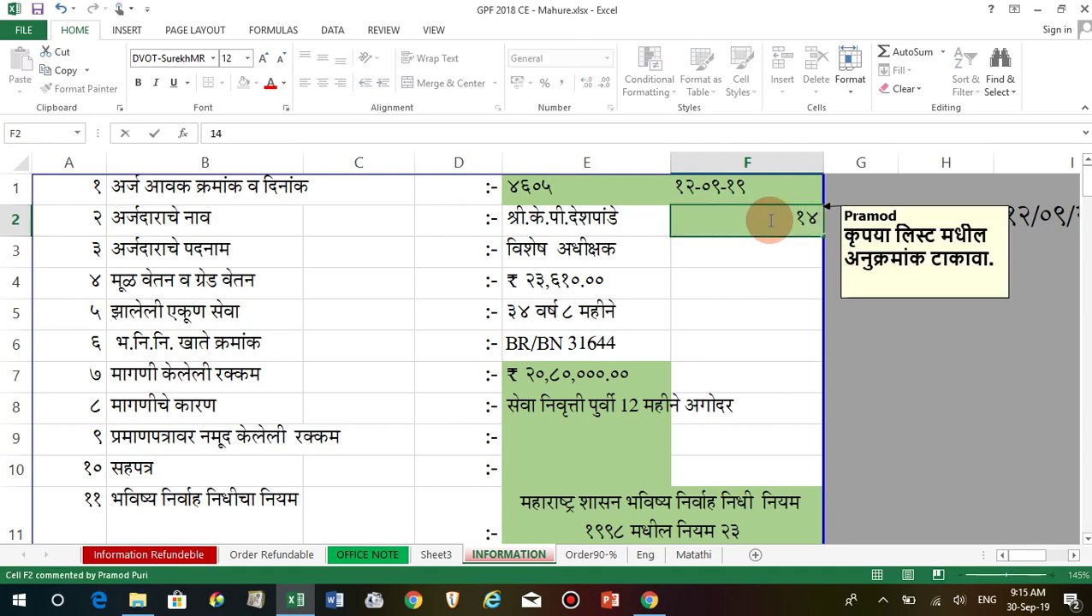
pyautogui.press('Return')
pyautogui.click(769, 220)
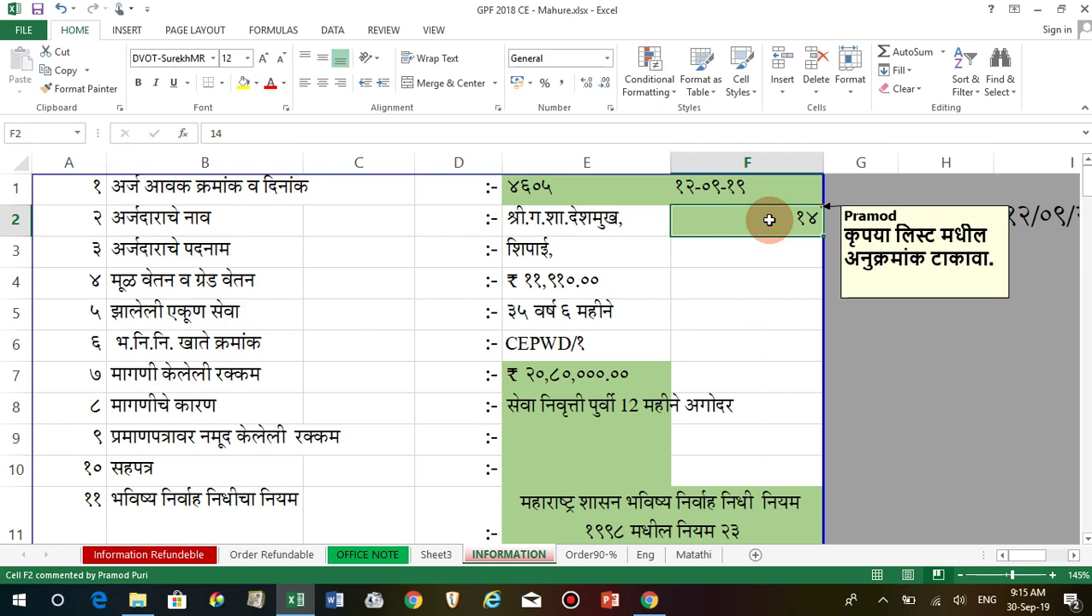
pyautogui.write('1')
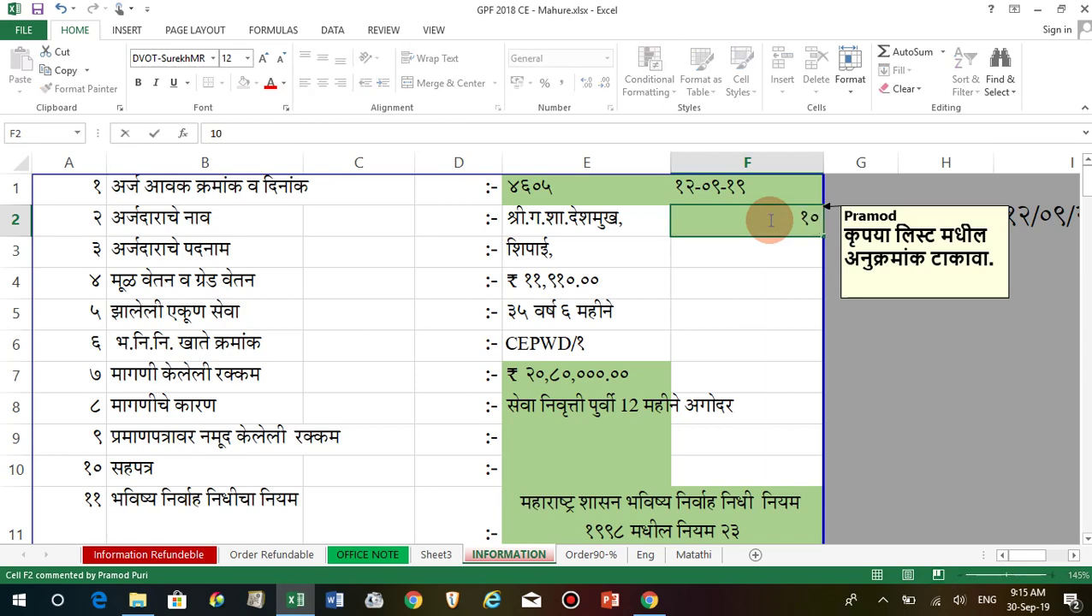
pyautogui.click(765, 276)
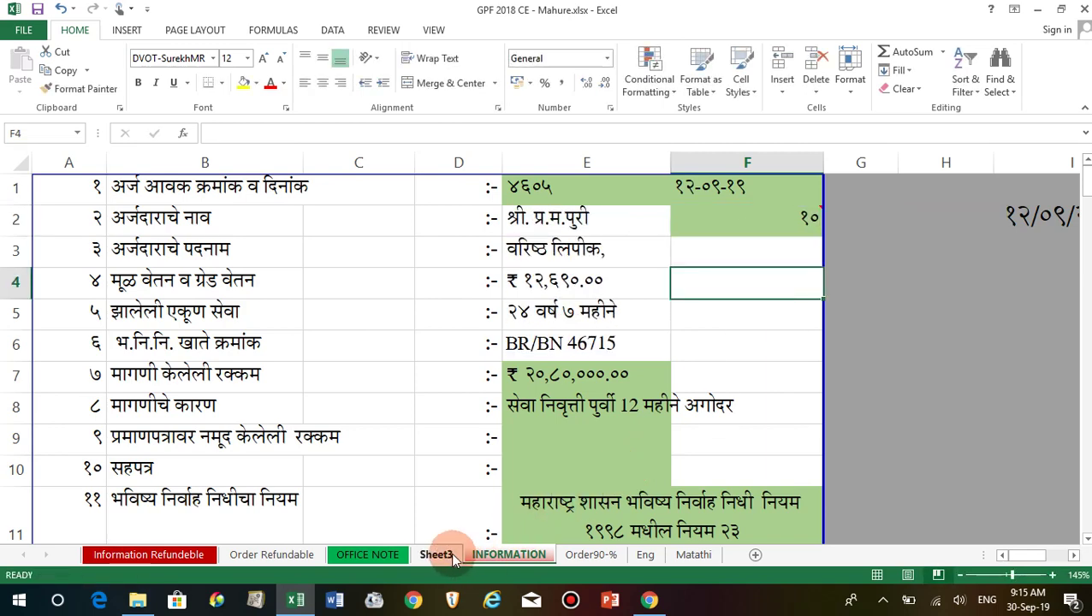
# Step: Check serial 10 in Sheet3's staff list, then open E2's VLOOKUP formula on INFORMATION
pyautogui.click(454, 560)
pyautogui.click(147, 385)
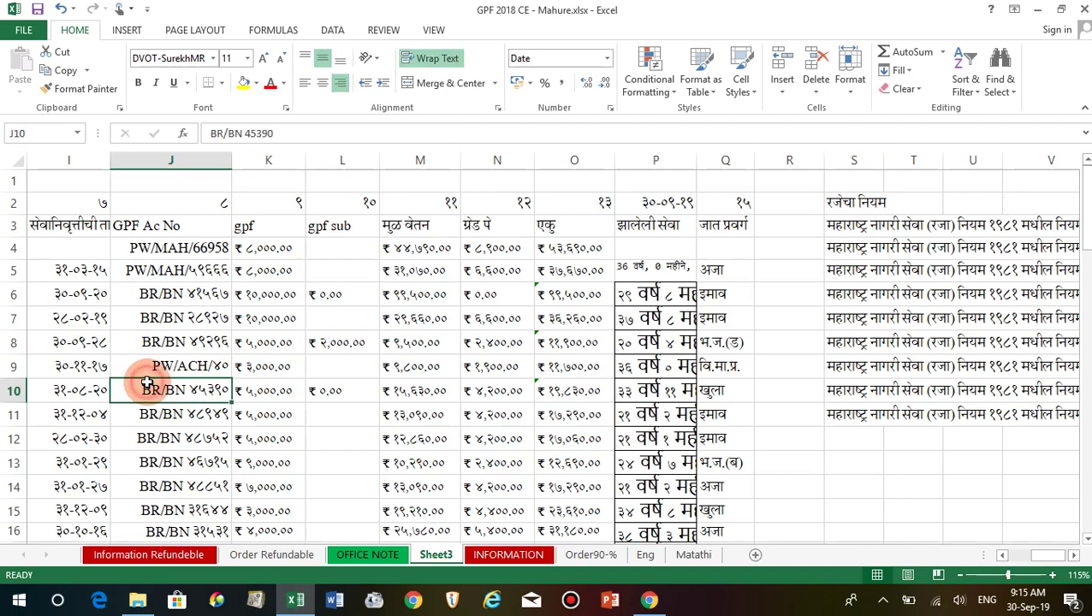
pyautogui.press('Left')
pyautogui.press('Left')
pyautogui.press('Left')
pyautogui.press('Left')
pyautogui.press('Left')
pyautogui.press('Left')
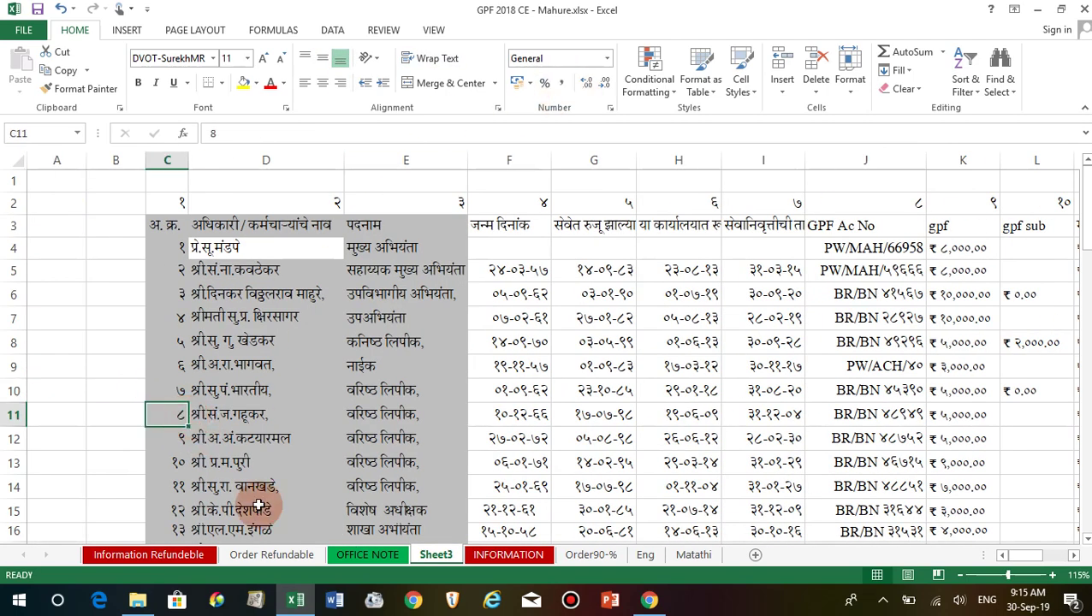
pyautogui.click(169, 462)
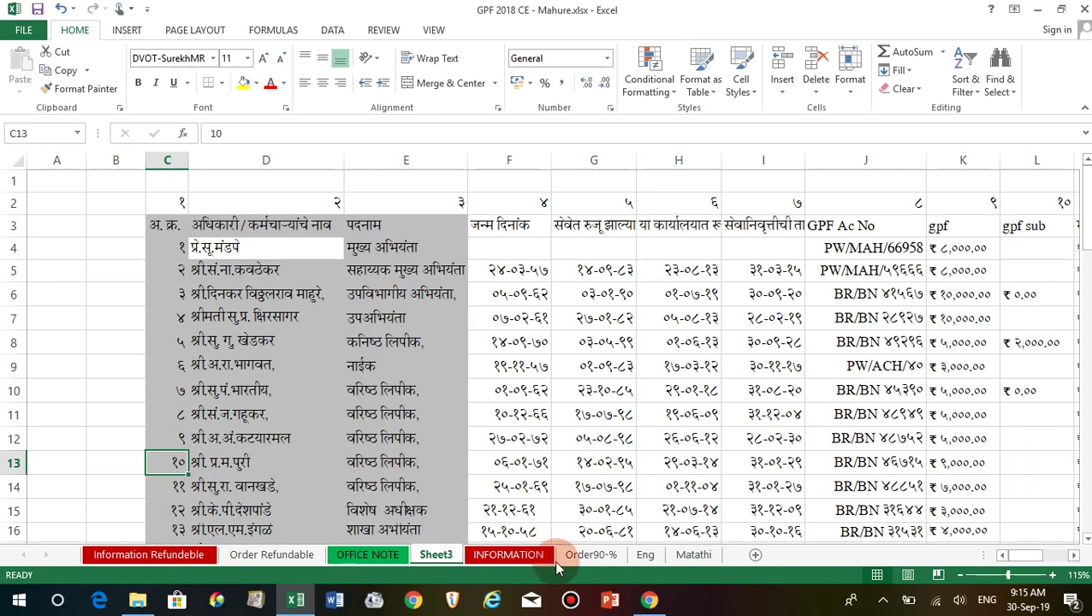
pyautogui.click(587, 550)
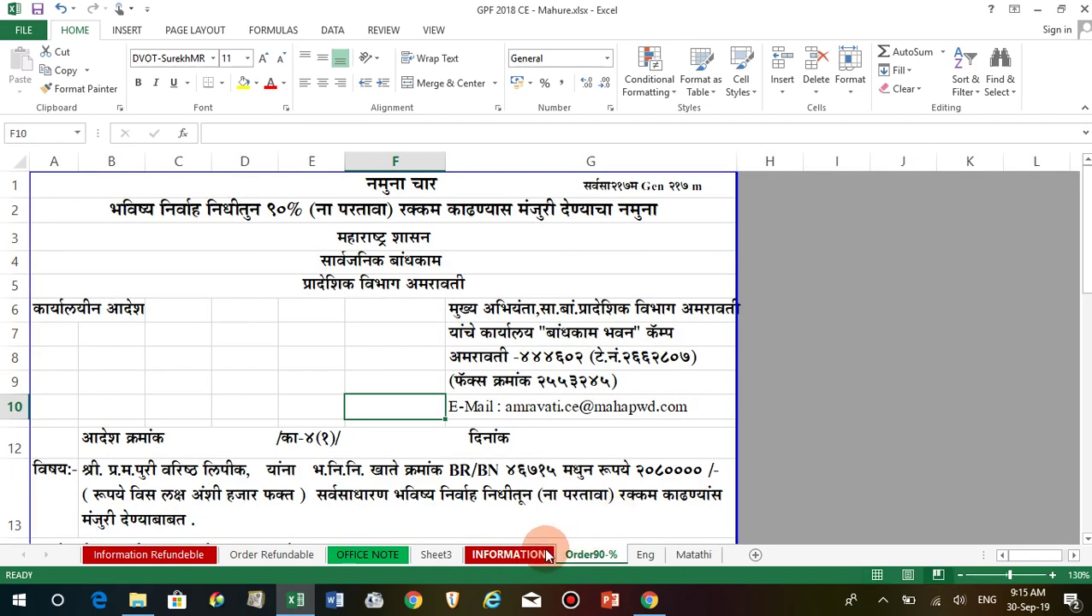
pyautogui.click(524, 554)
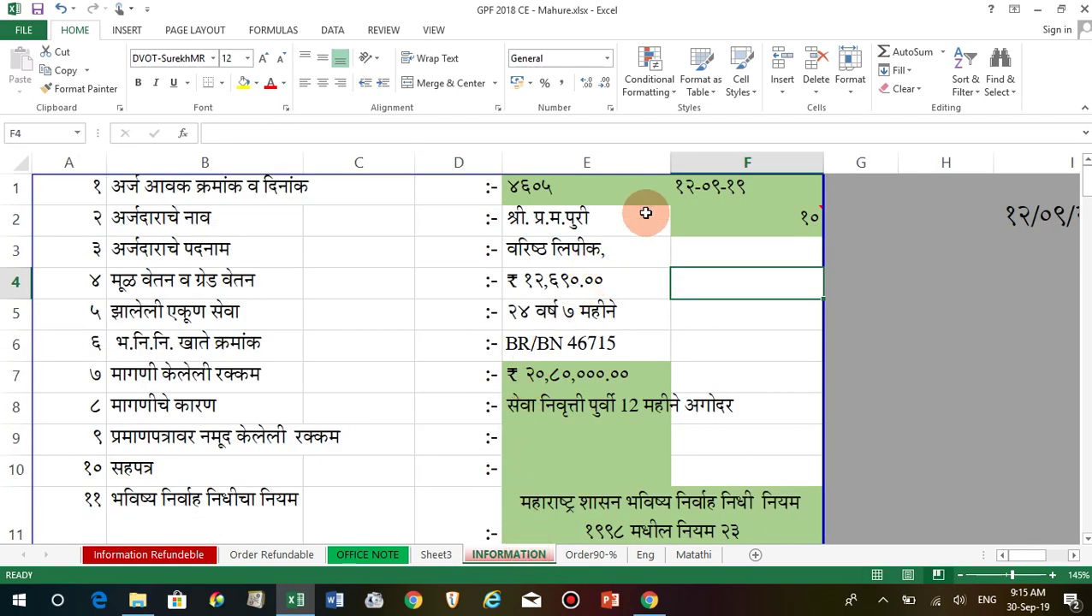
pyautogui.doubleClick(638, 216)
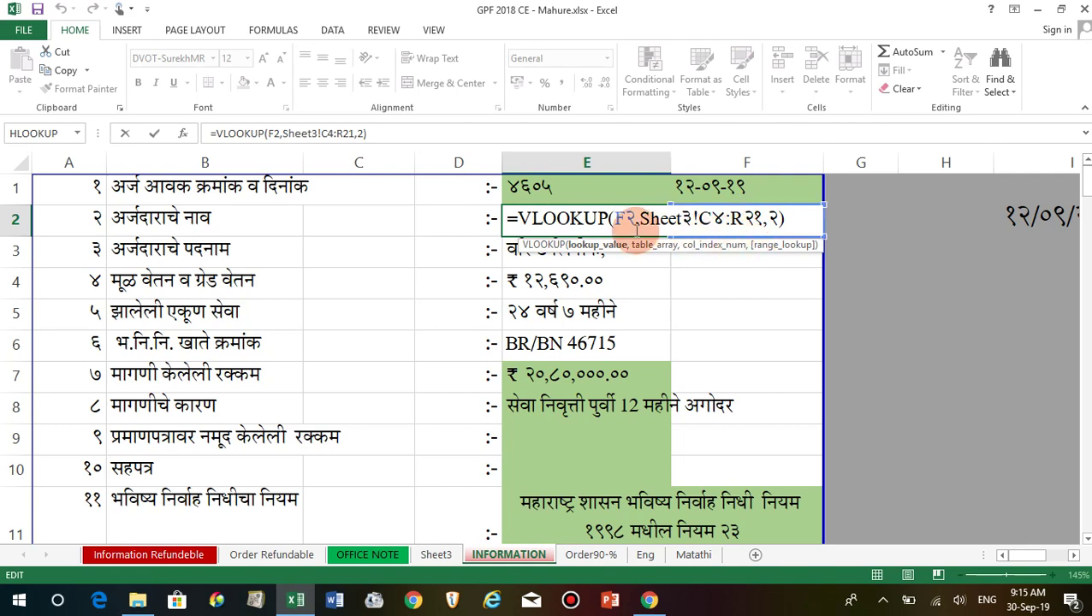
# Step: Read the VLOOKUP formulas in E2, E3 and E5 without changes, then go back to Sheet3
pyautogui.moveTo(697, 218)
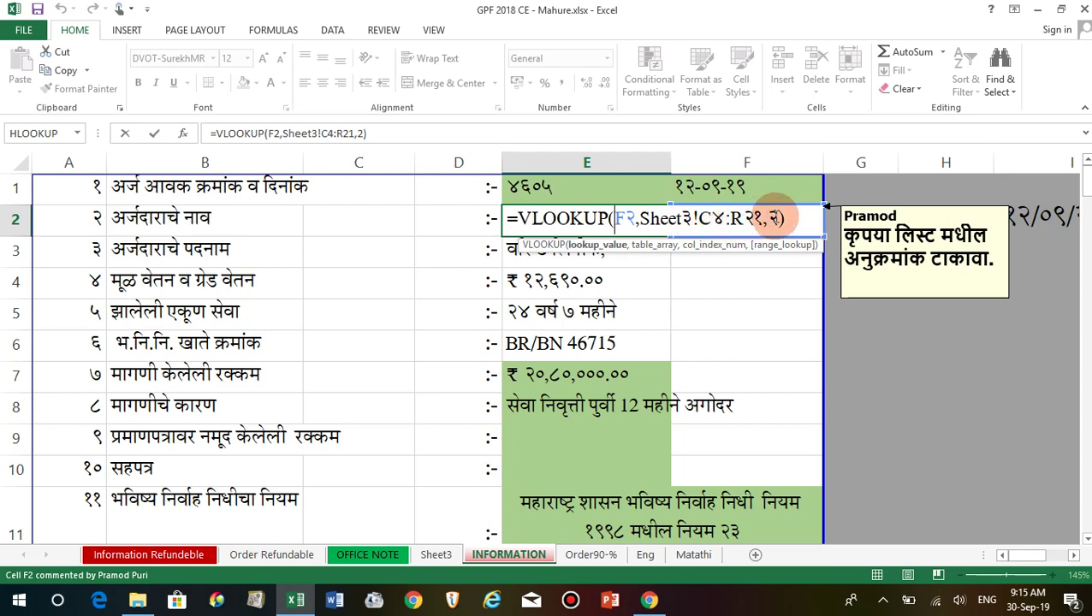
pyautogui.press('Return')
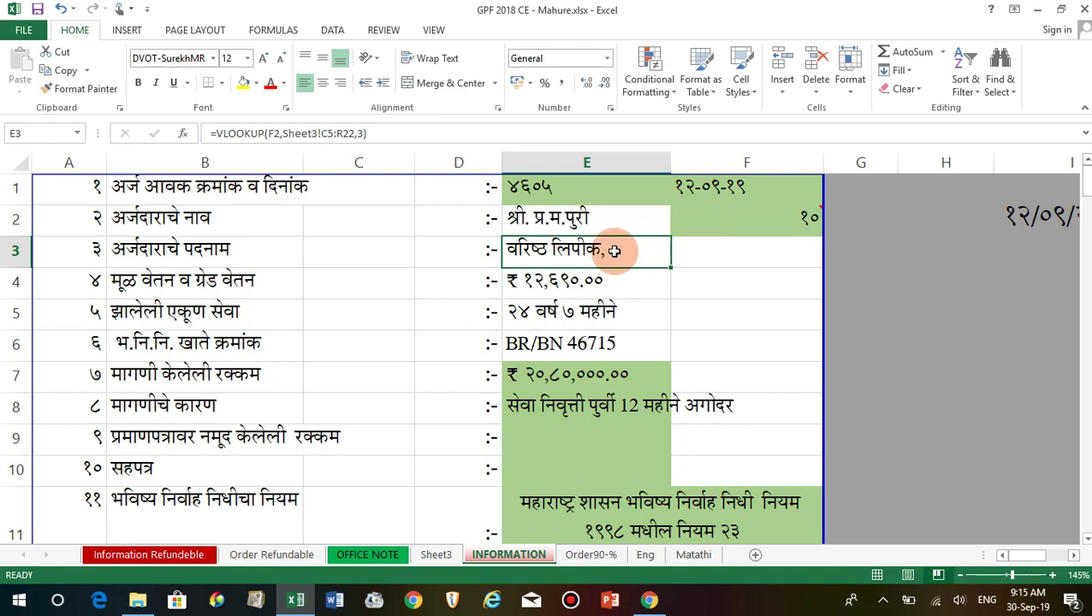
pyautogui.click(617, 229)
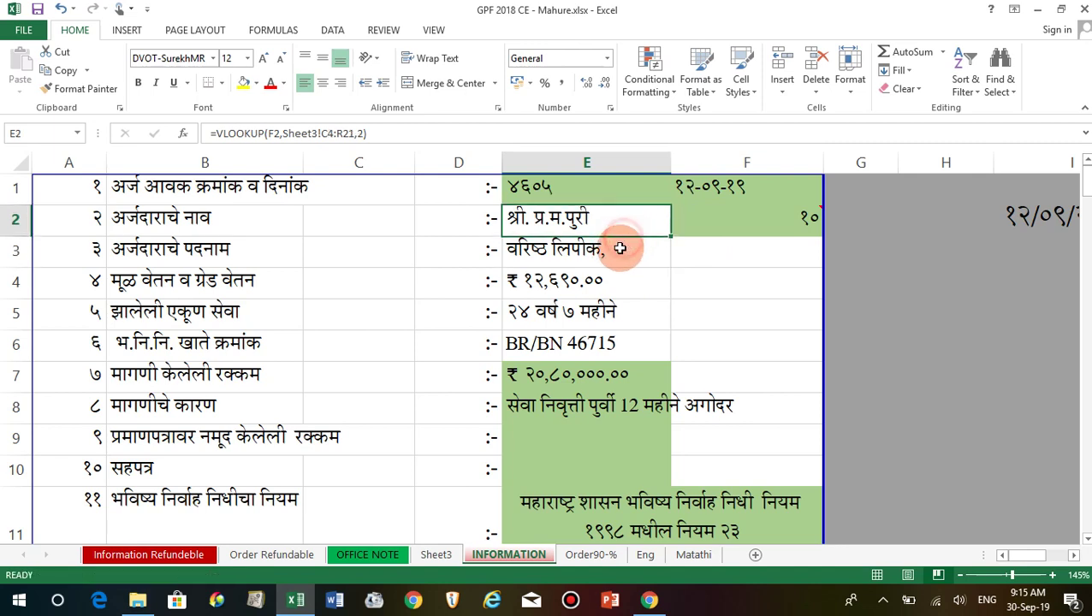
pyautogui.doubleClick(627, 246)
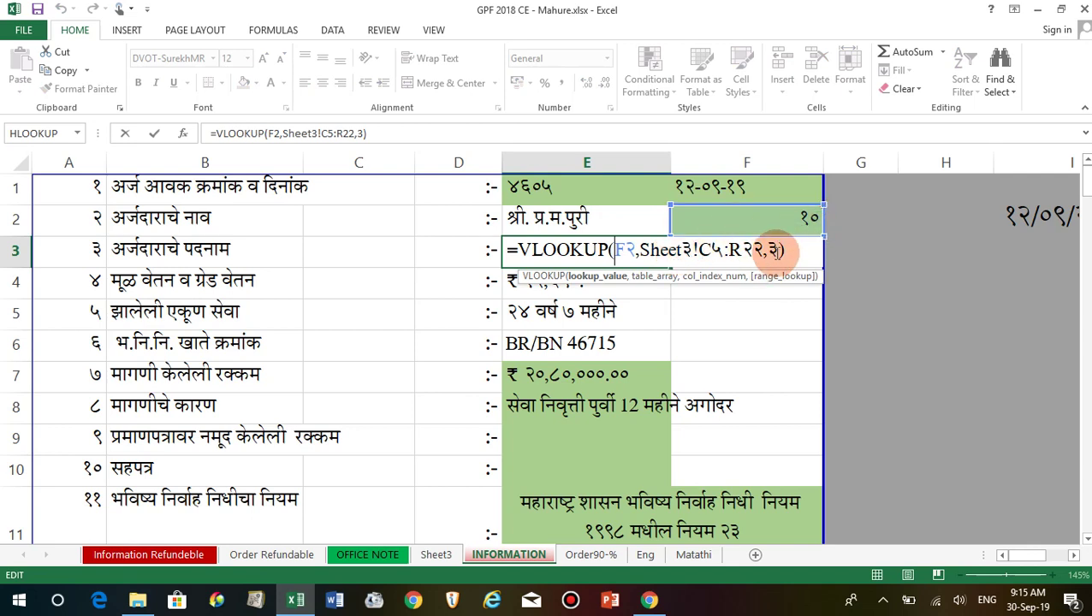
pyautogui.press('Return')
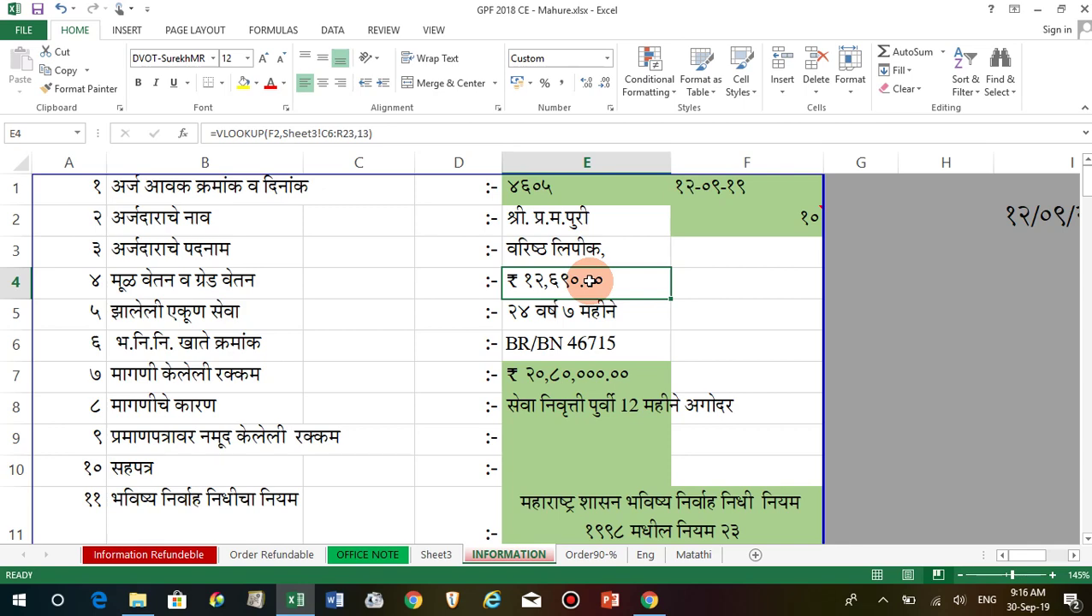
pyautogui.click(590, 312)
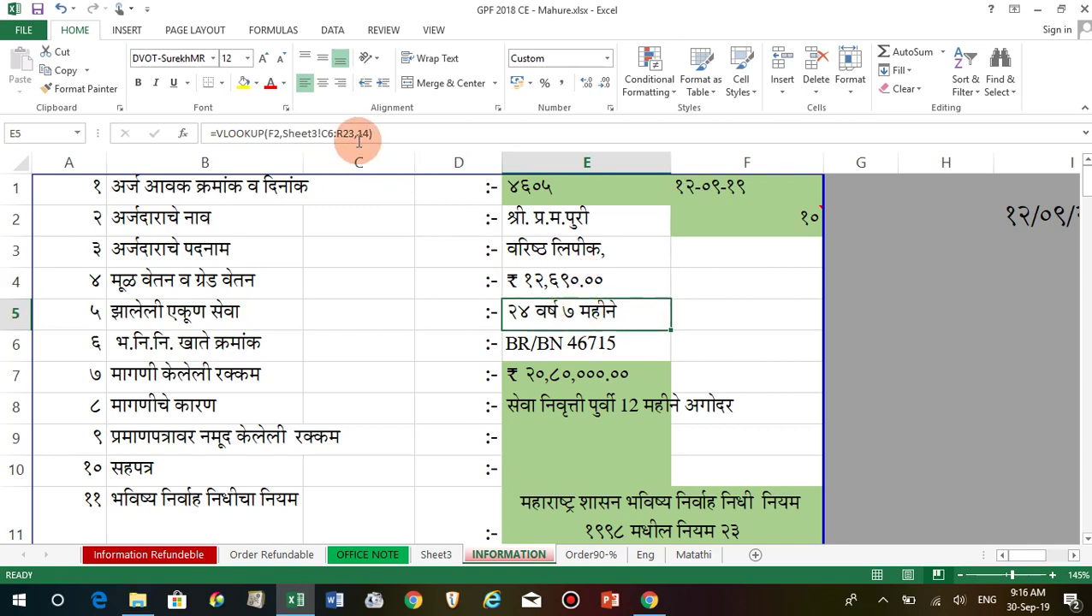
pyautogui.click(437, 554)
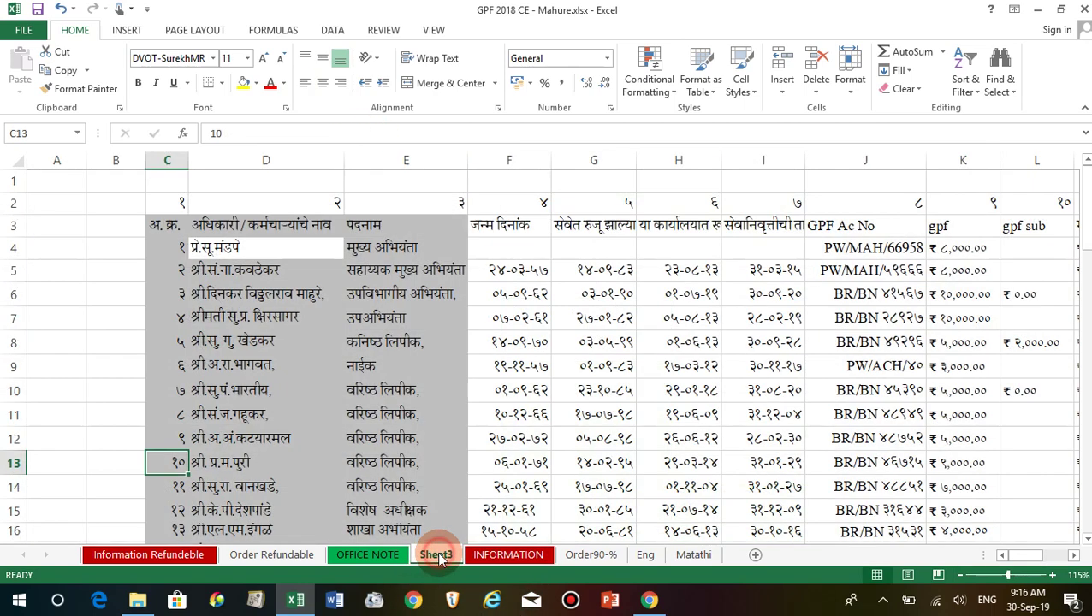
# Step: Widen column P on Sheet3 and read the service-length formulas in P6 and P20
pyautogui.click(906, 270)
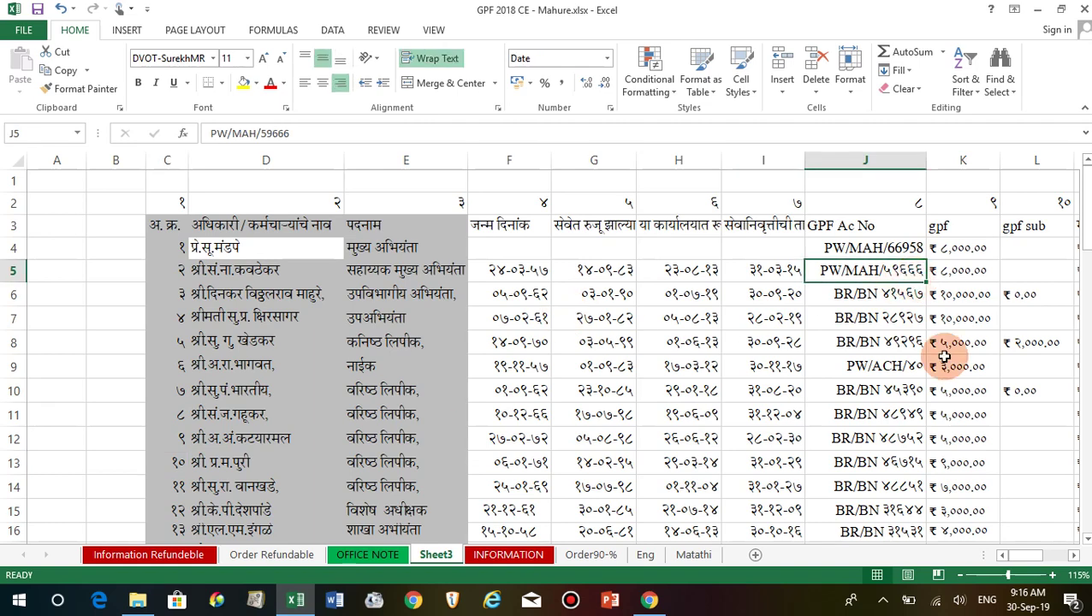
pyautogui.press('Right')
pyautogui.press('Right')
pyautogui.press('Right')
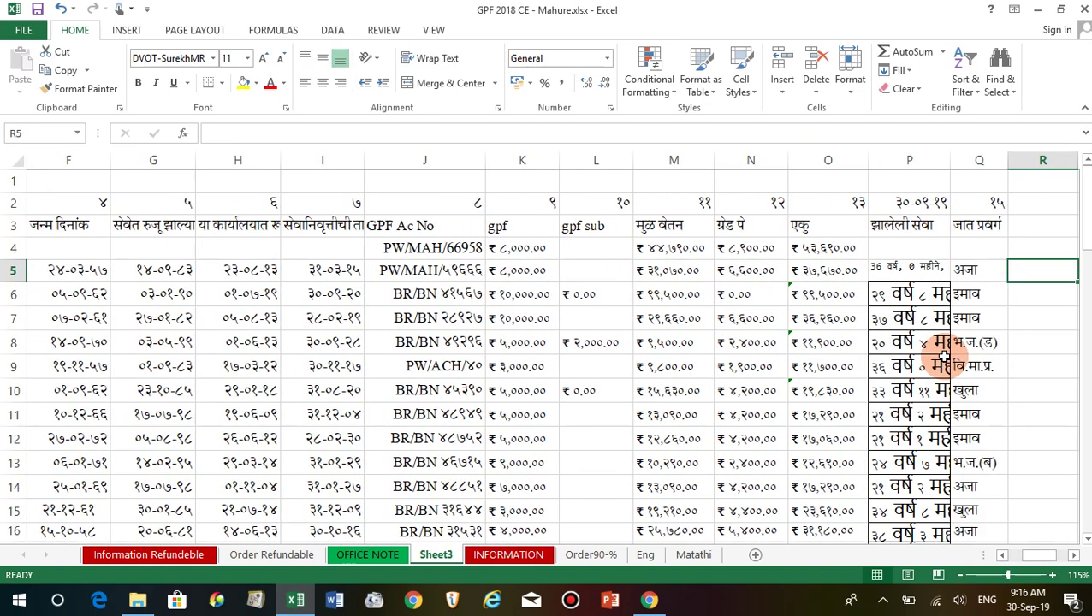
pyautogui.click(933, 294)
pyautogui.moveTo(951, 158); pyautogui.dragTo(973, 160)
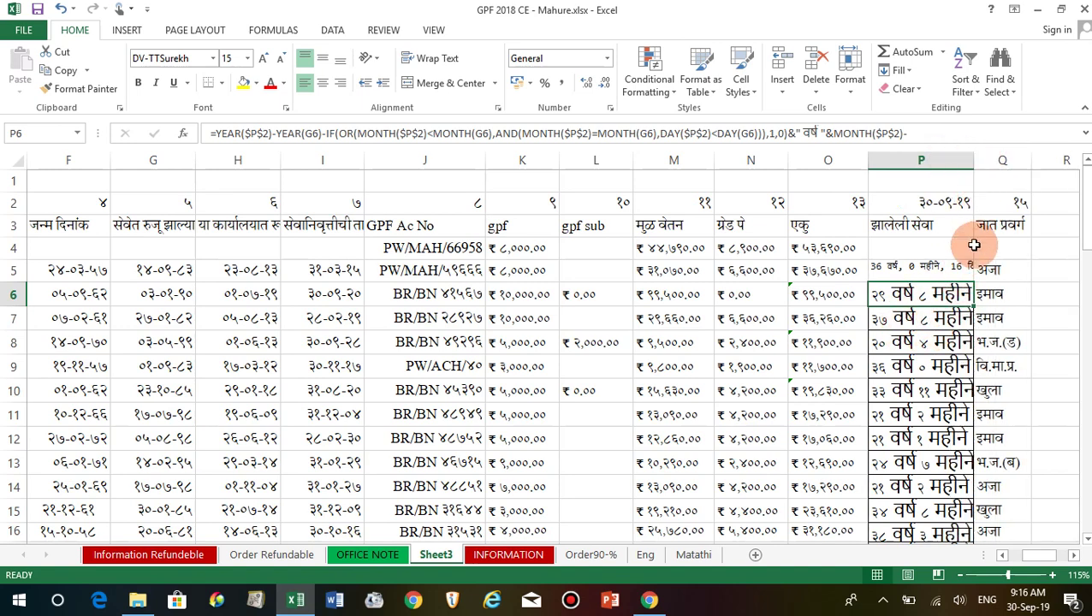
pyautogui.scroll(-3, 915, 435)
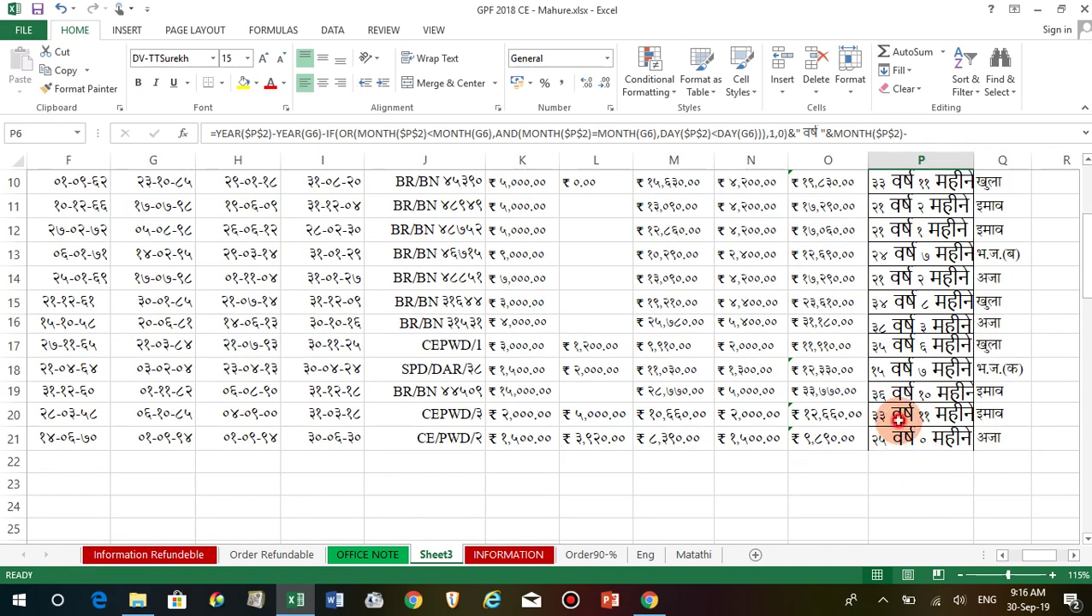
pyautogui.click(899, 416)
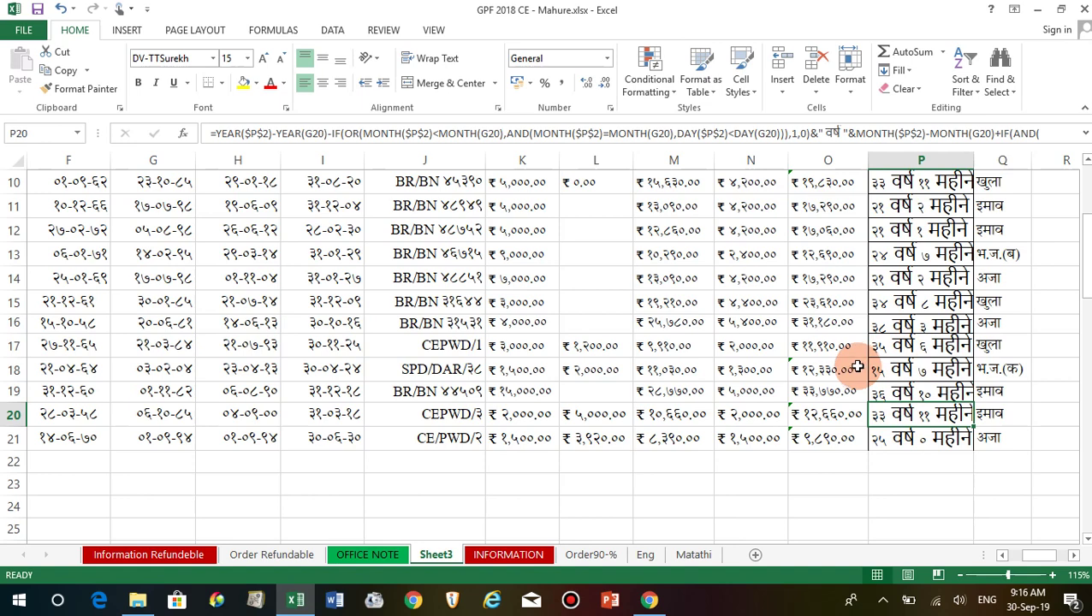
pyautogui.scroll(3, 856, 365)
pyautogui.click(900, 295)
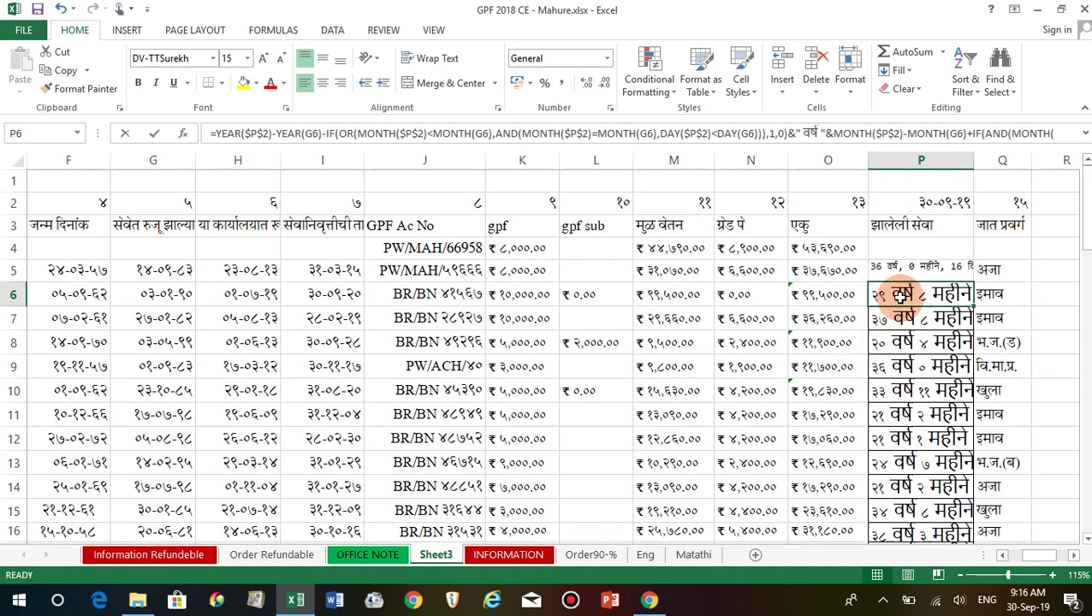
pyautogui.doubleClick(903, 295)
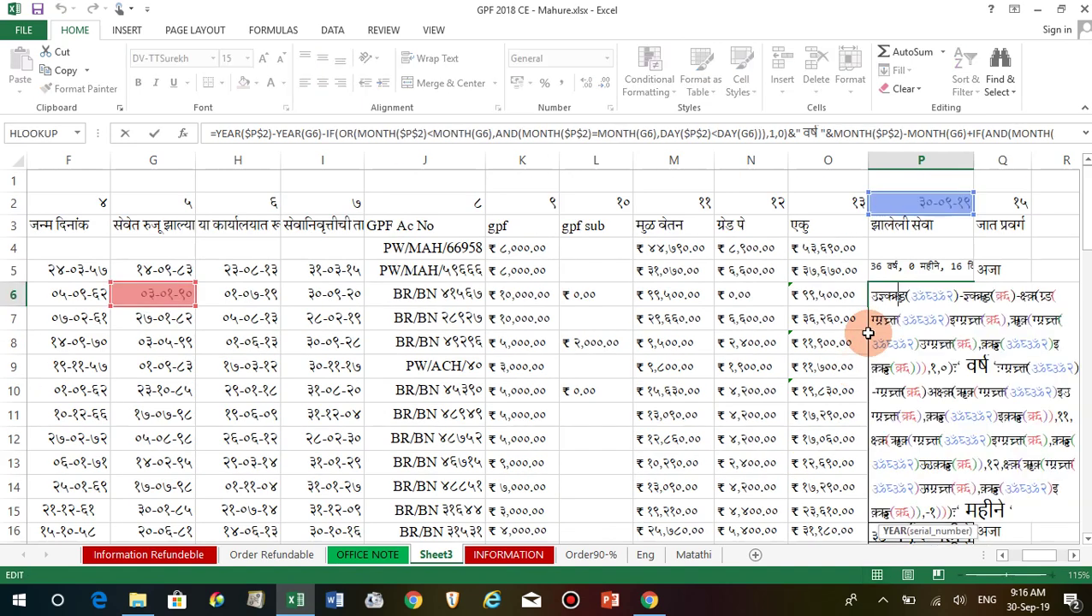
pyautogui.press('Escape')
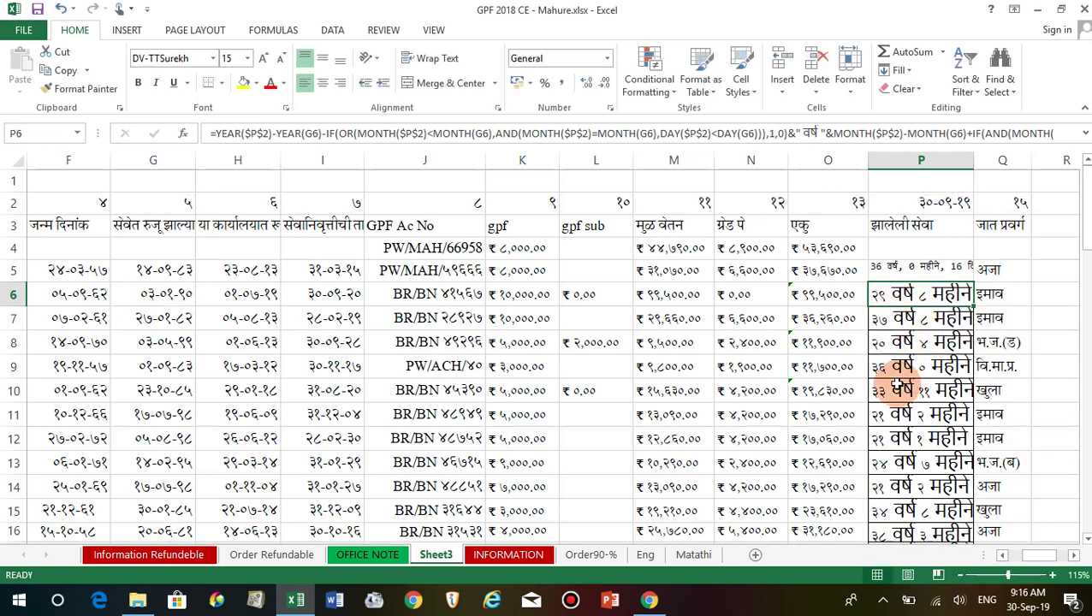
# Step: Recommit the service-length formula in P11, then return to the INFORMATION sheet
pyautogui.click(935, 205)
pyautogui.click(929, 390)
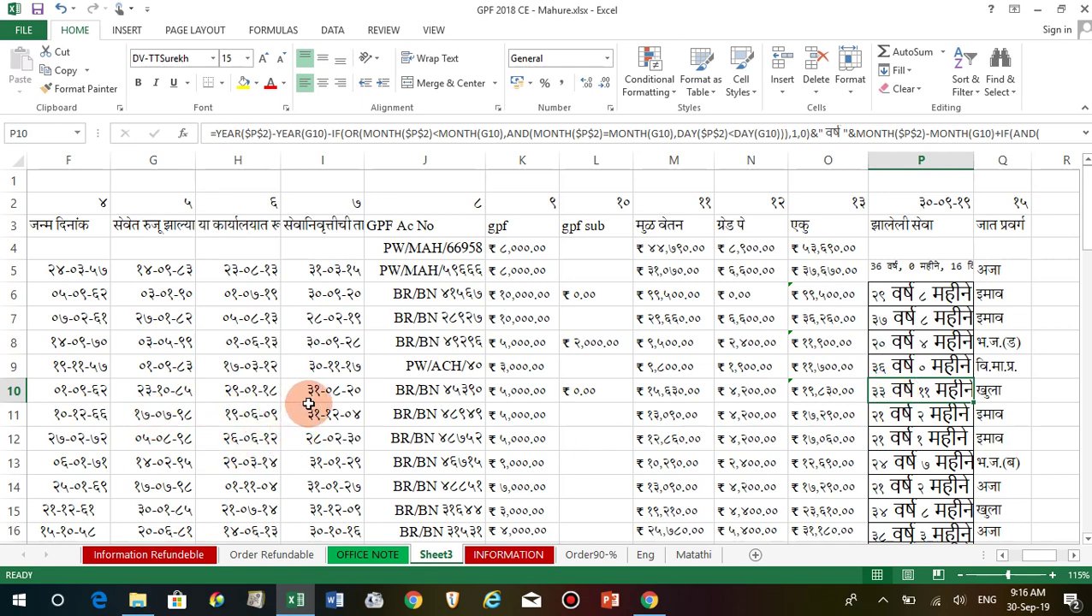
pyautogui.click(917, 414)
pyautogui.doubleClick(917, 415)
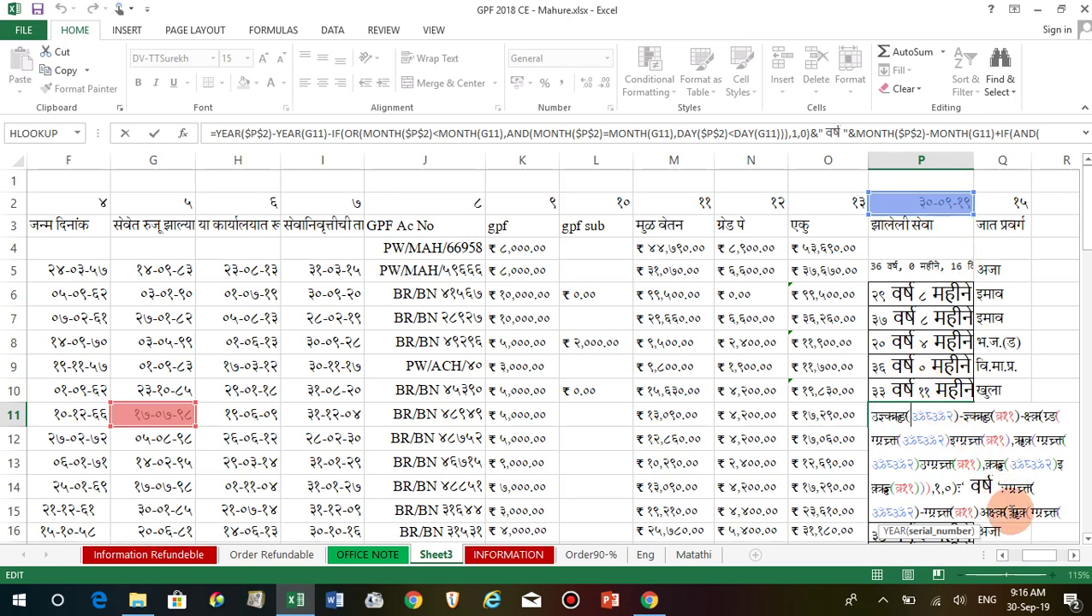
pyautogui.hotkey('ctrl', 'Return')
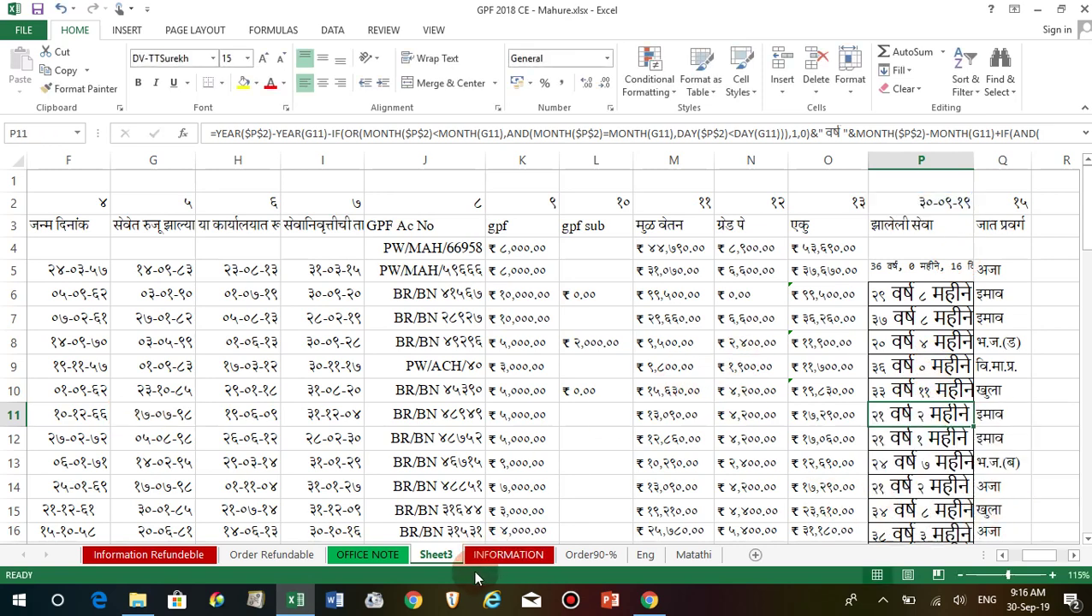
pyautogui.click(370, 556)
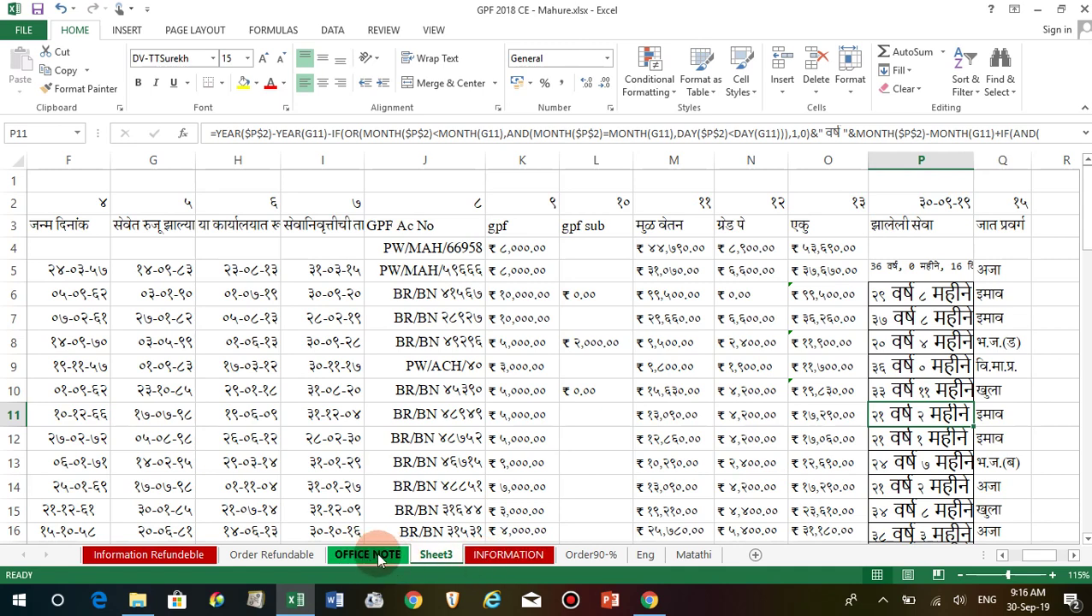
pyautogui.click(509, 556)
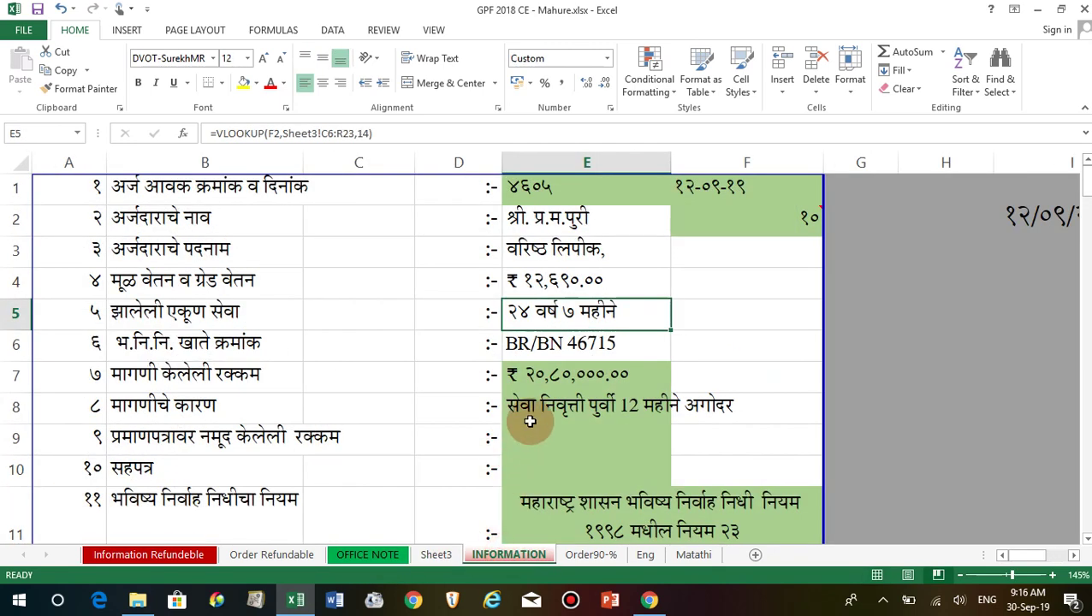
# Step: Step through the lookup values in column E and the note attached to F2
pyautogui.click(564, 350)
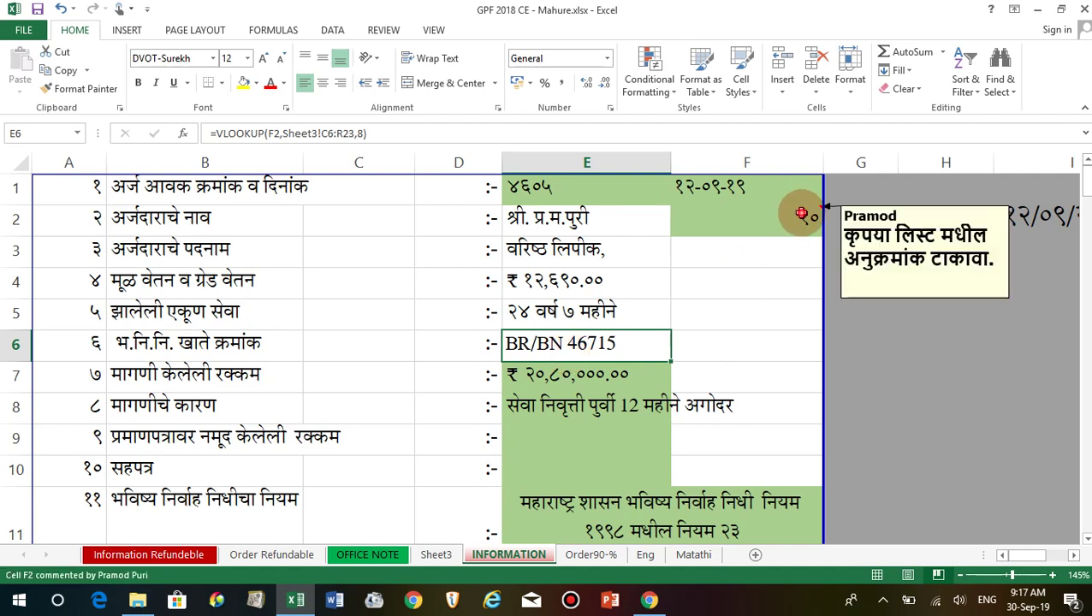
pyautogui.click(707, 226)
pyautogui.click(595, 216)
pyautogui.click(592, 248)
pyautogui.click(590, 280)
pyautogui.click(575, 313)
pyautogui.click(574, 342)
pyautogui.click(590, 358)
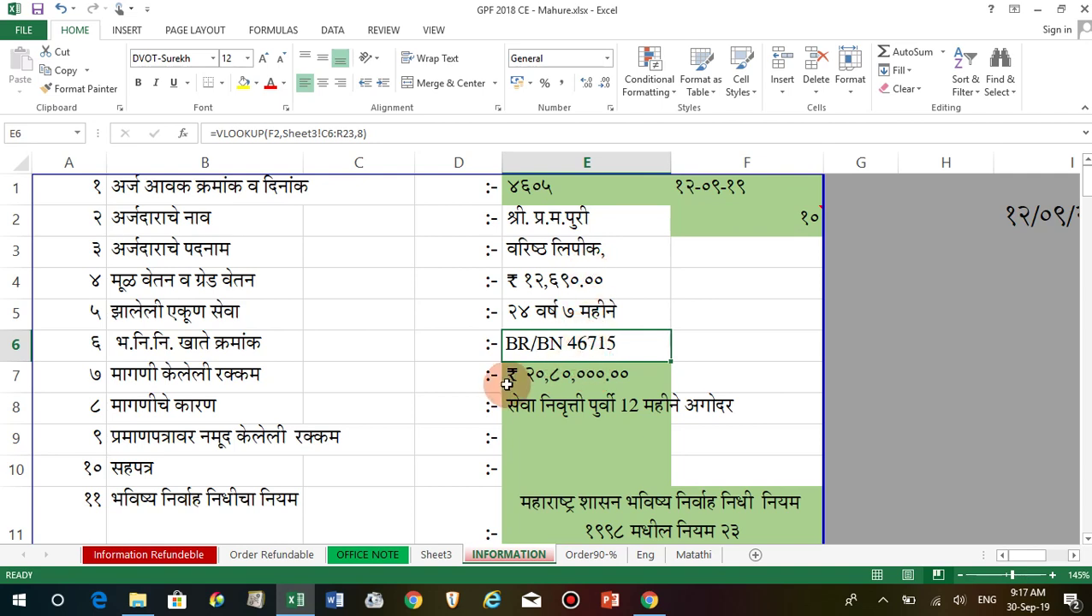
# Step: Enter ₹ 1,11,111.00 as the requested amount in E7
pyautogui.click(591, 379)
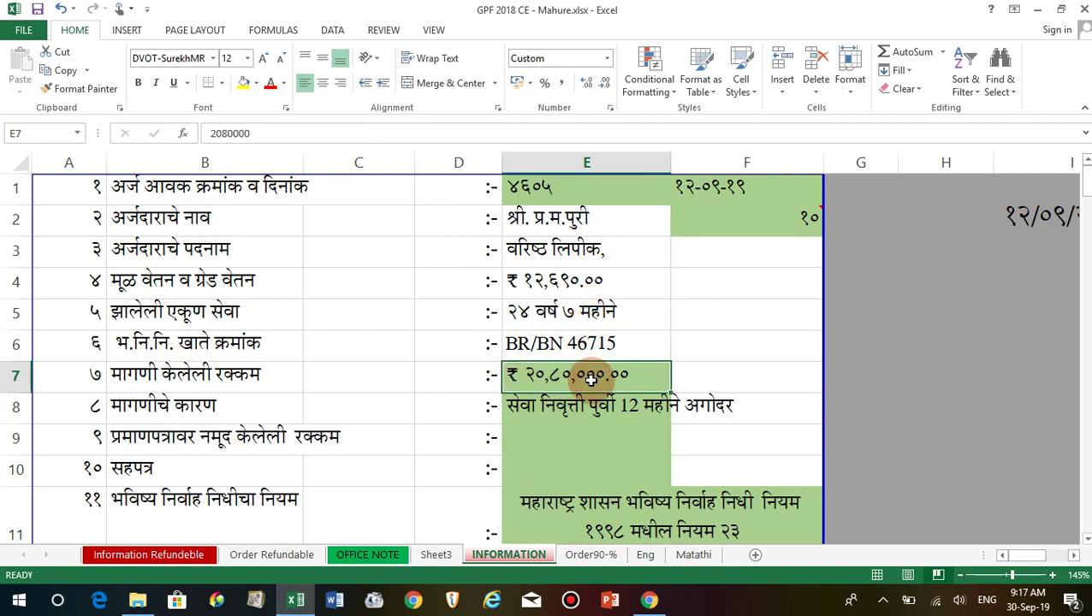
pyautogui.write('111111')
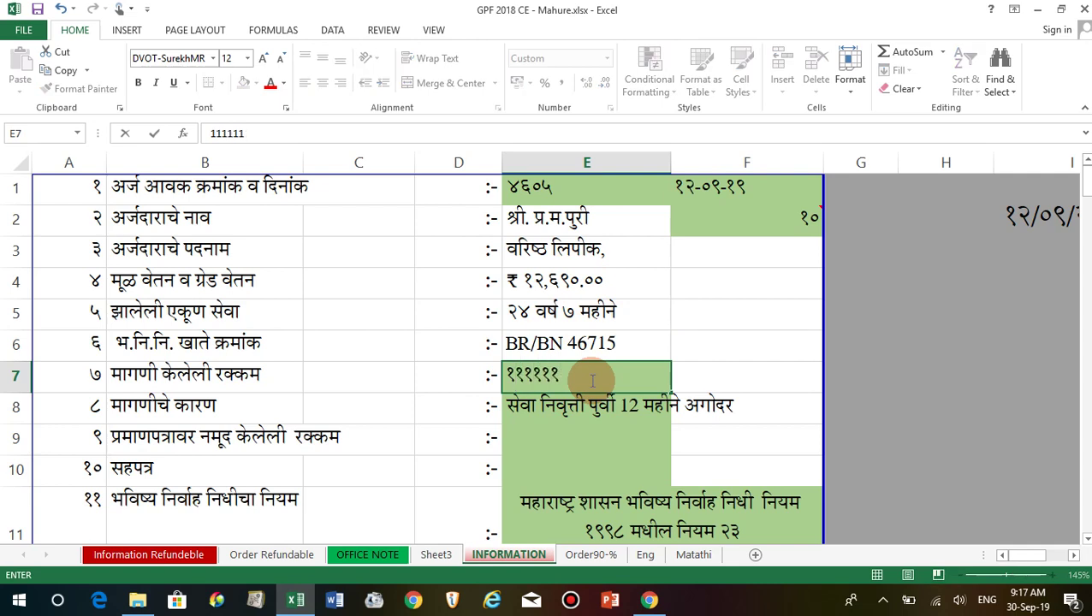
pyautogui.click(721, 357)
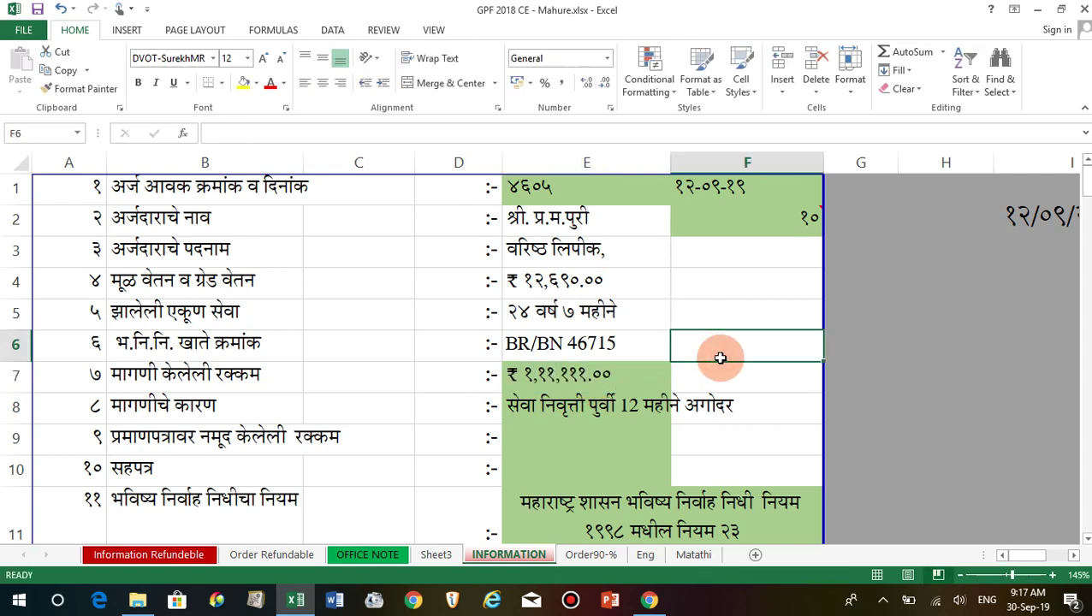
pyautogui.click(542, 411)
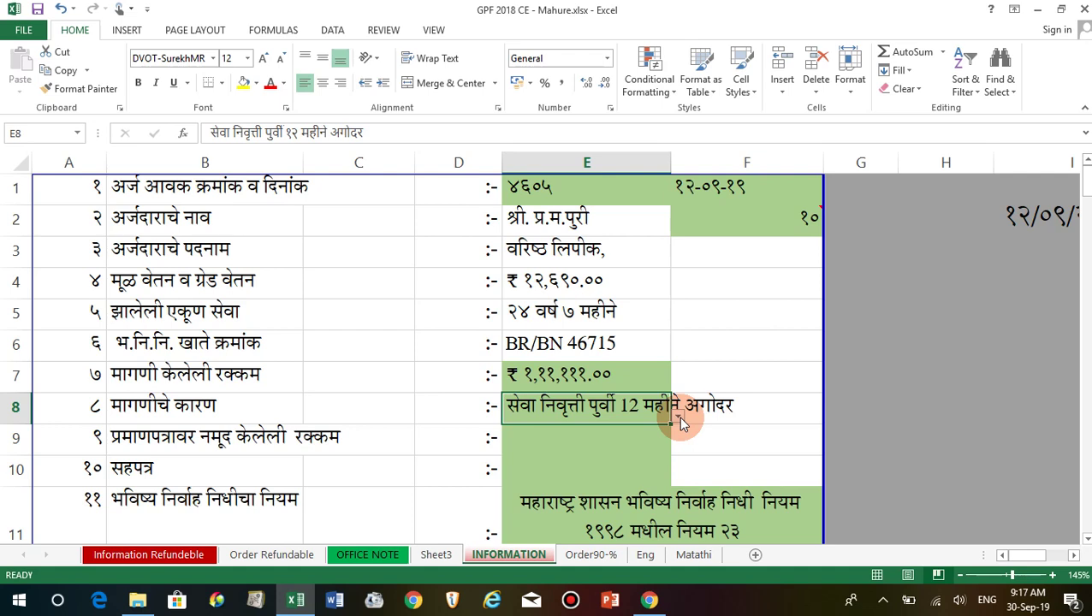
# Step: Choose पत्नीचे आजारपणाकरीता as the withdrawal reason in E8's dropdown
pyautogui.click(679, 416)
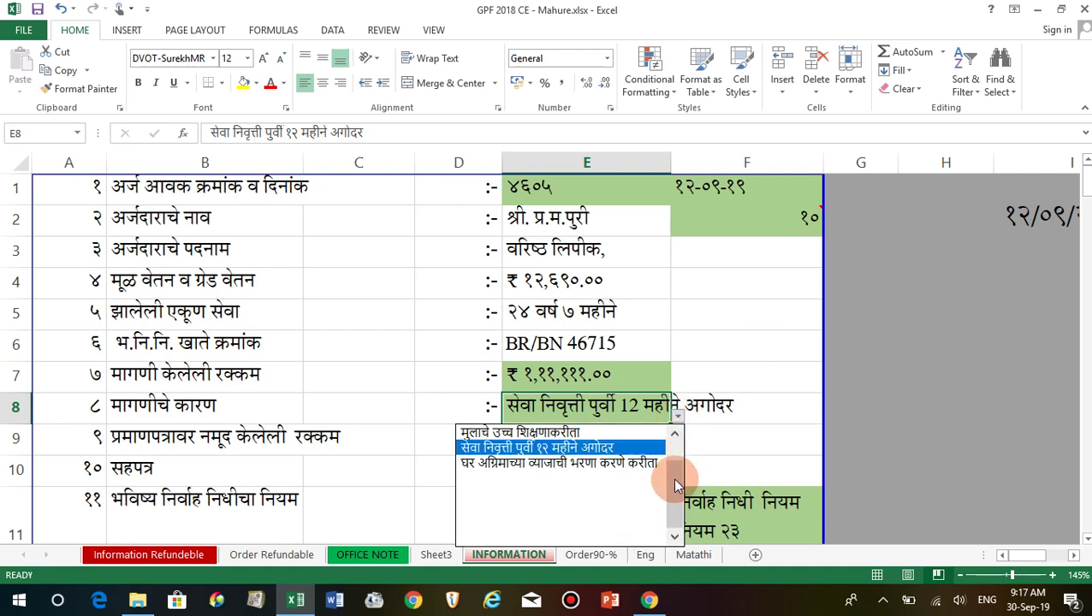
pyautogui.click(675, 484)
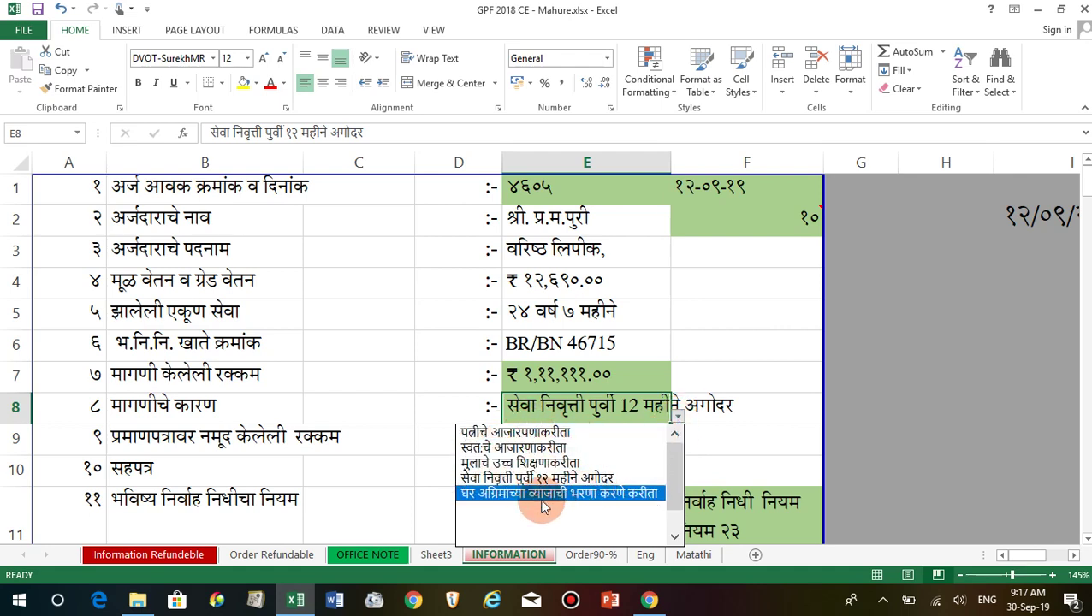
pyautogui.click(575, 433)
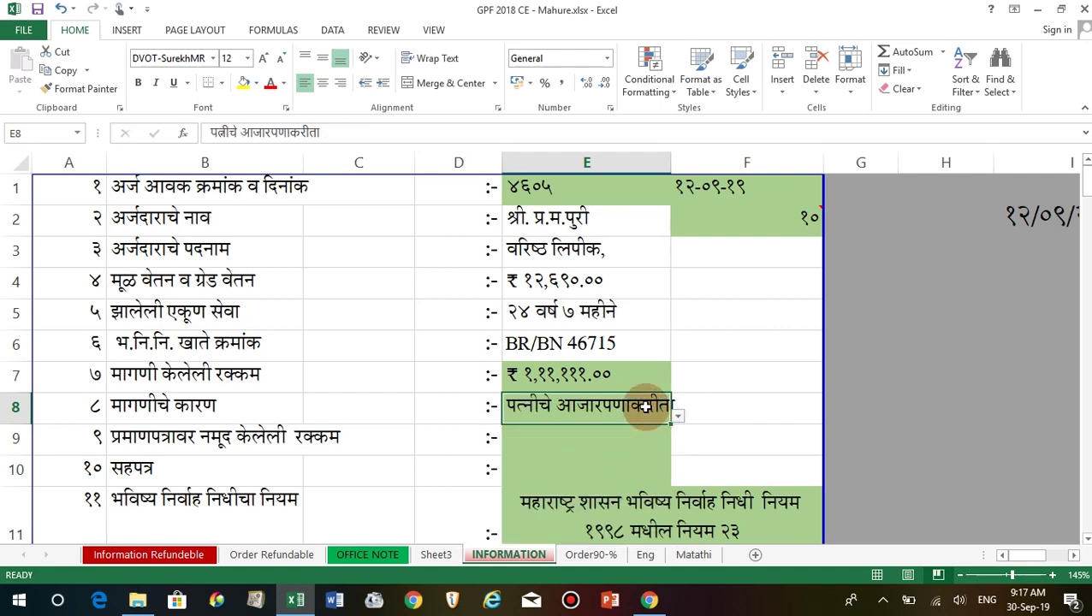
pyautogui.click(720, 430)
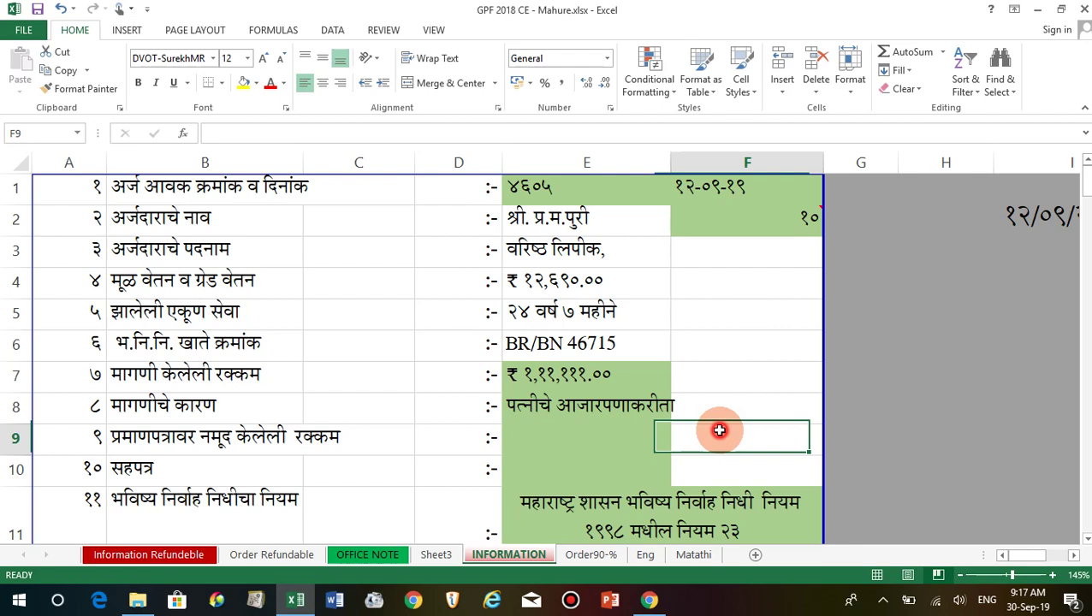
pyautogui.click(593, 407)
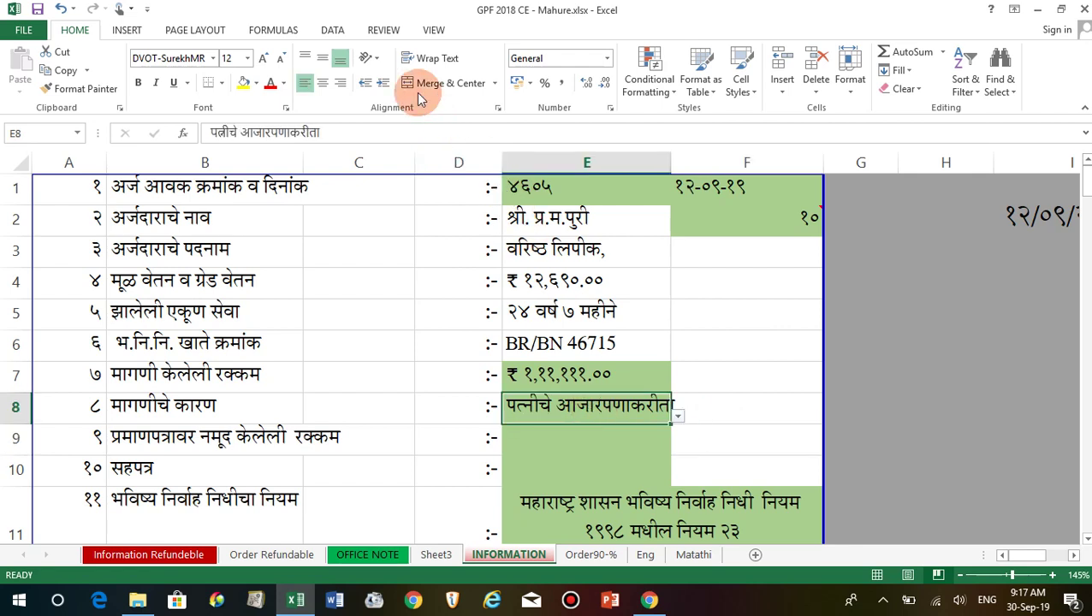
# Step: Check E8's Data Validation list source, Sheet3!$E$53:$E$62, then go to Sheet3
pyautogui.click(334, 31)
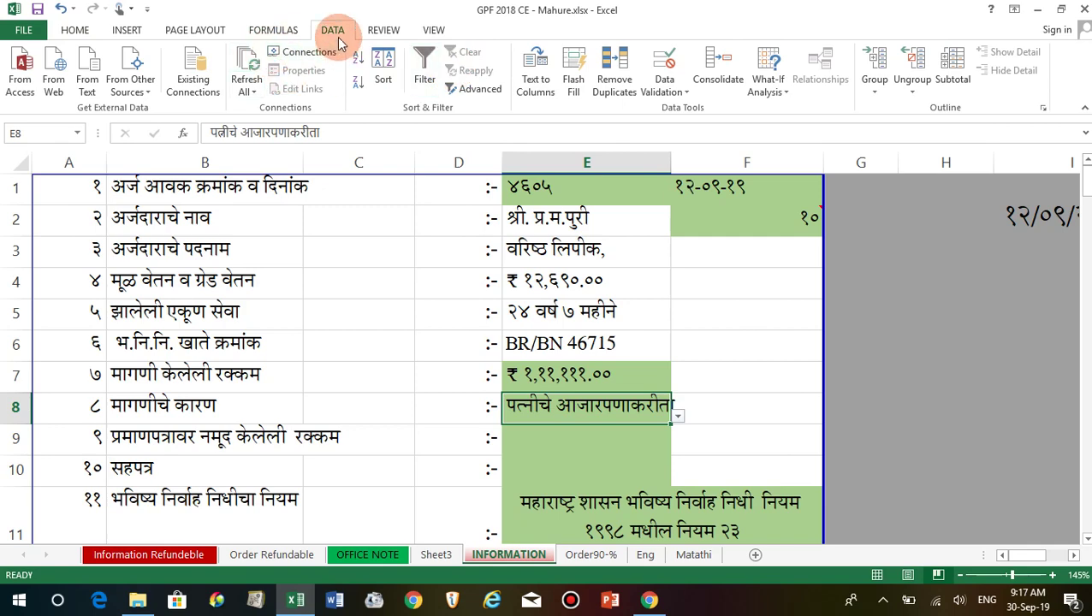
pyautogui.click(664, 84)
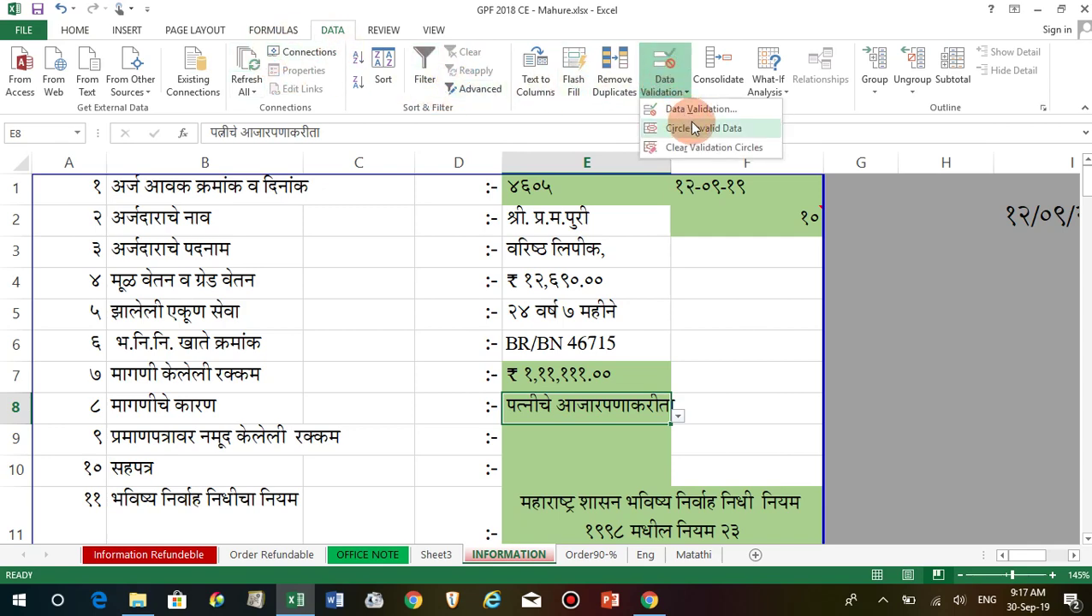
pyautogui.click(706, 111)
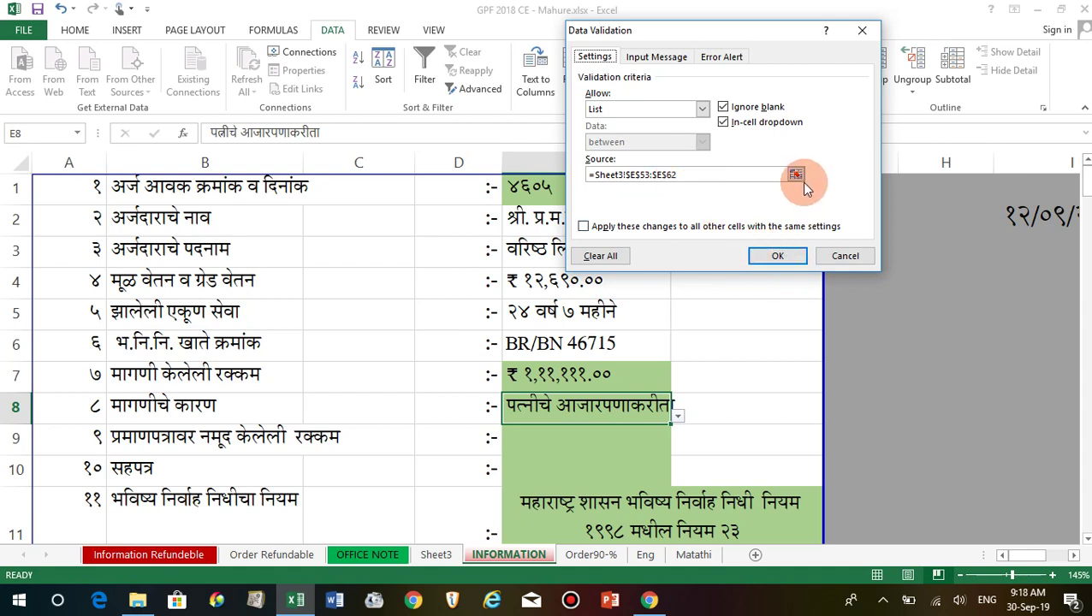
pyautogui.click(778, 256)
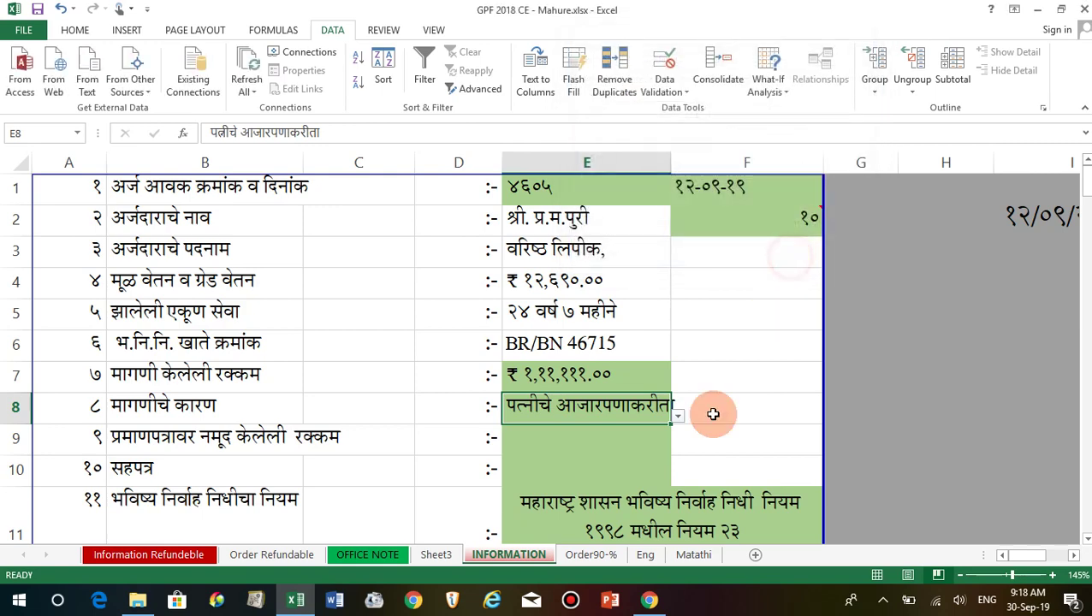
pyautogui.click(437, 556)
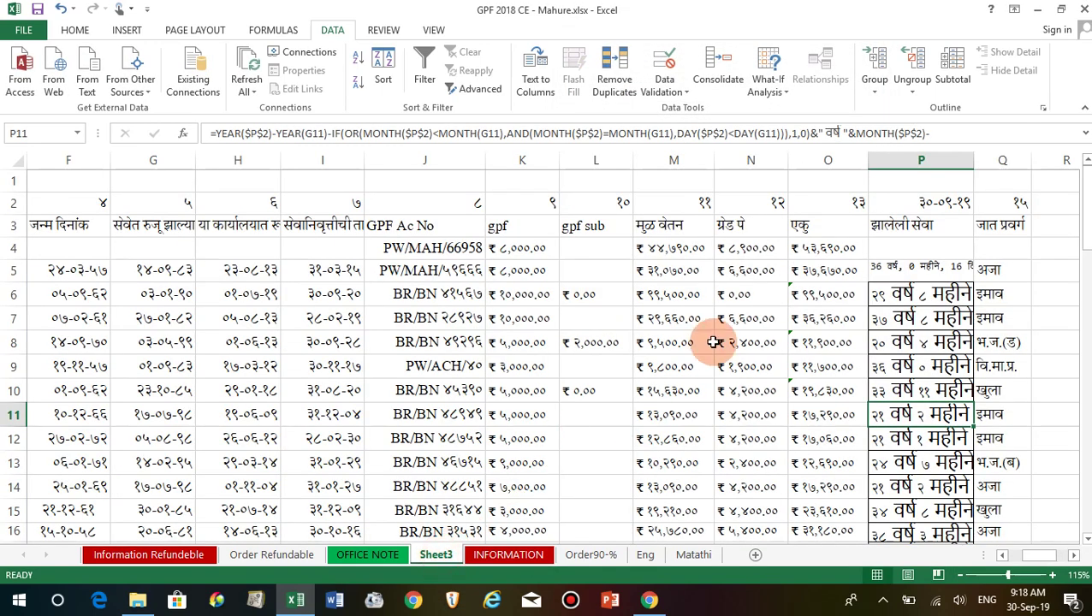
# Step: Scroll Sheet3 to the yellow reasons list and step through the reasons in E53 to E57
pyautogui.scroll(-3, 200, 331)
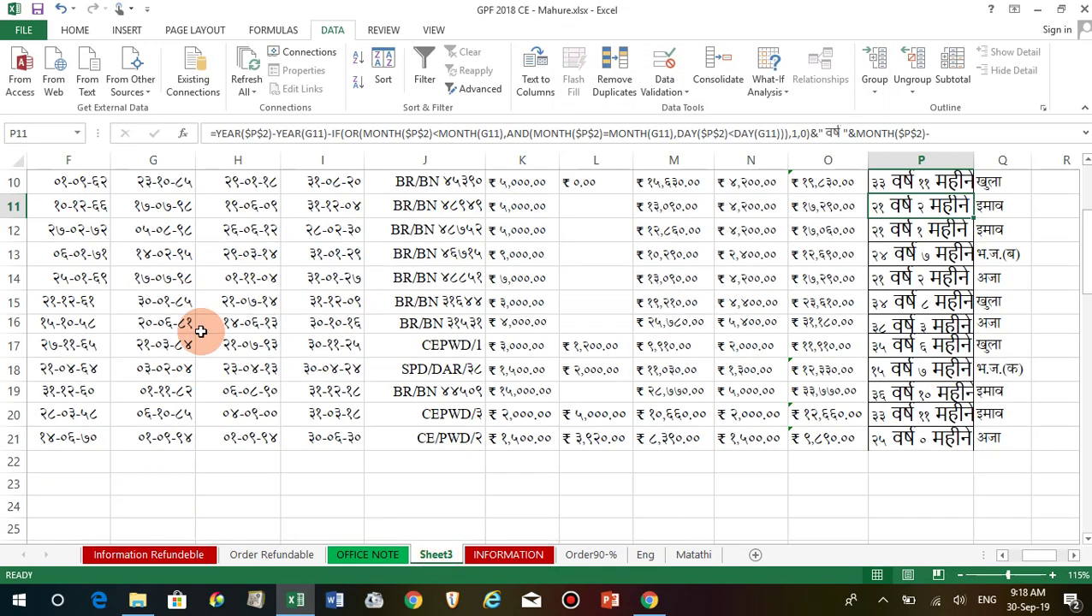
pyautogui.click(154, 442)
pyautogui.scroll(-2, 154, 445)
pyautogui.scroll(-4, 157, 447)
pyautogui.scroll(-4, 157, 446)
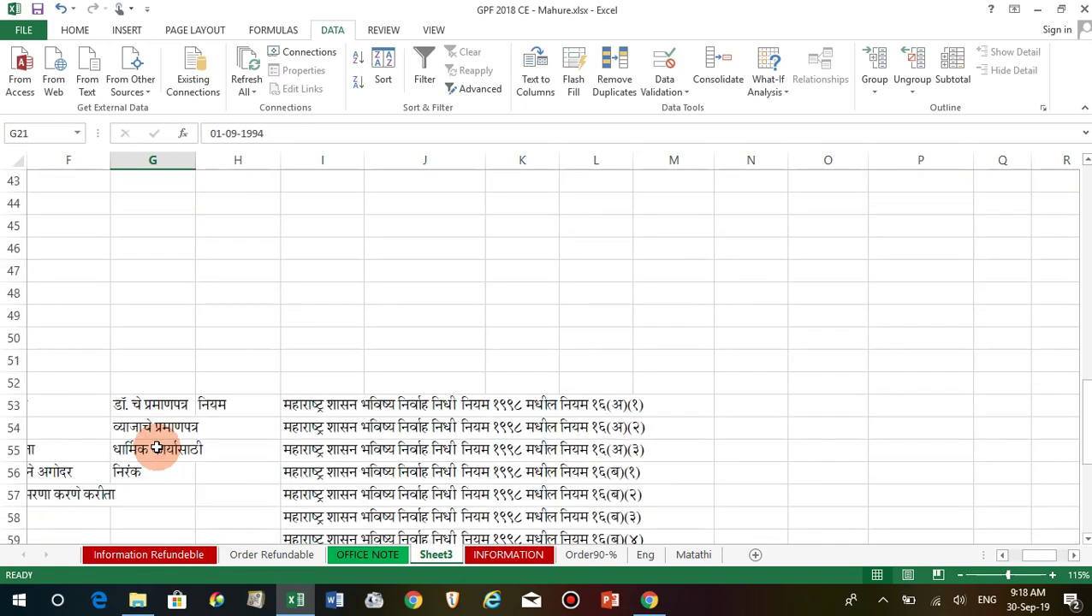
pyautogui.click(156, 449)
pyautogui.scroll(-2, 154, 447)
pyautogui.click(166, 410)
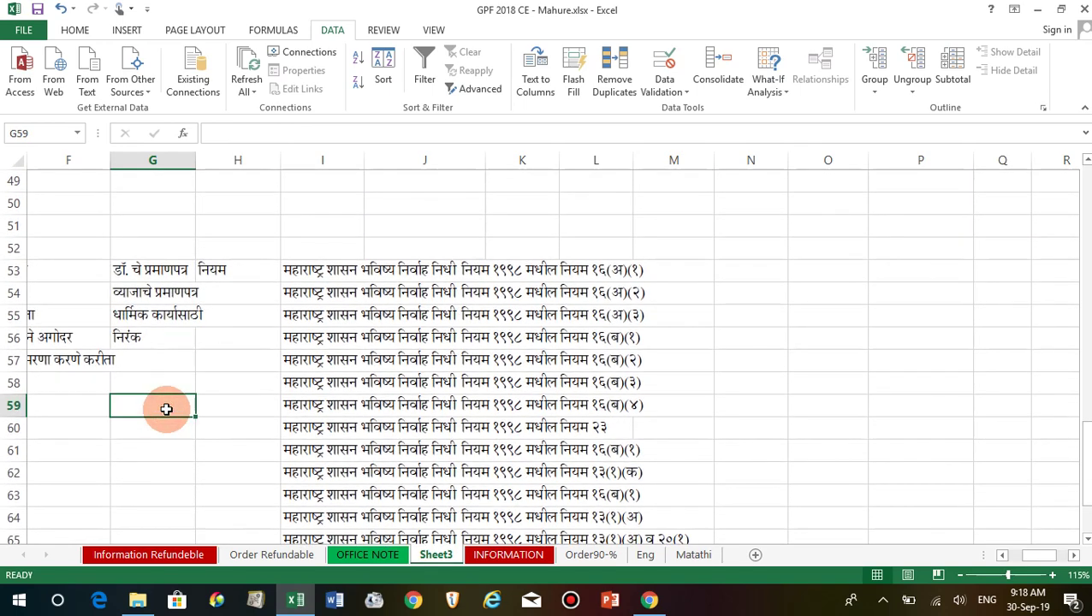
pyautogui.press('Left')
pyautogui.press('Left')
pyautogui.press('Left')
pyautogui.press('Left')
pyautogui.press('Left')
pyautogui.press('Left')
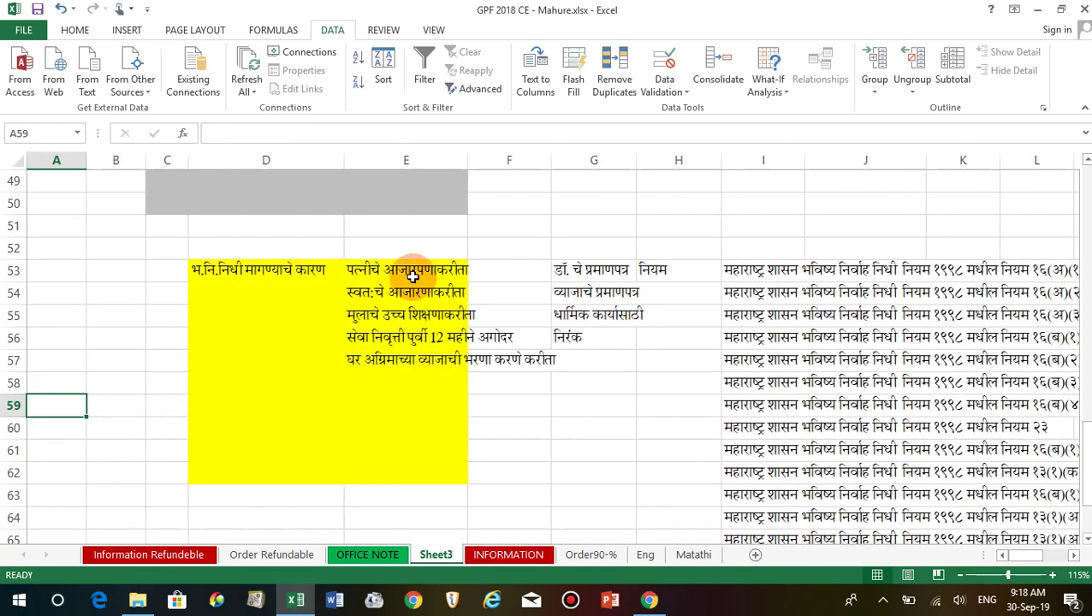
pyautogui.click(412, 270)
pyautogui.click(409, 293)
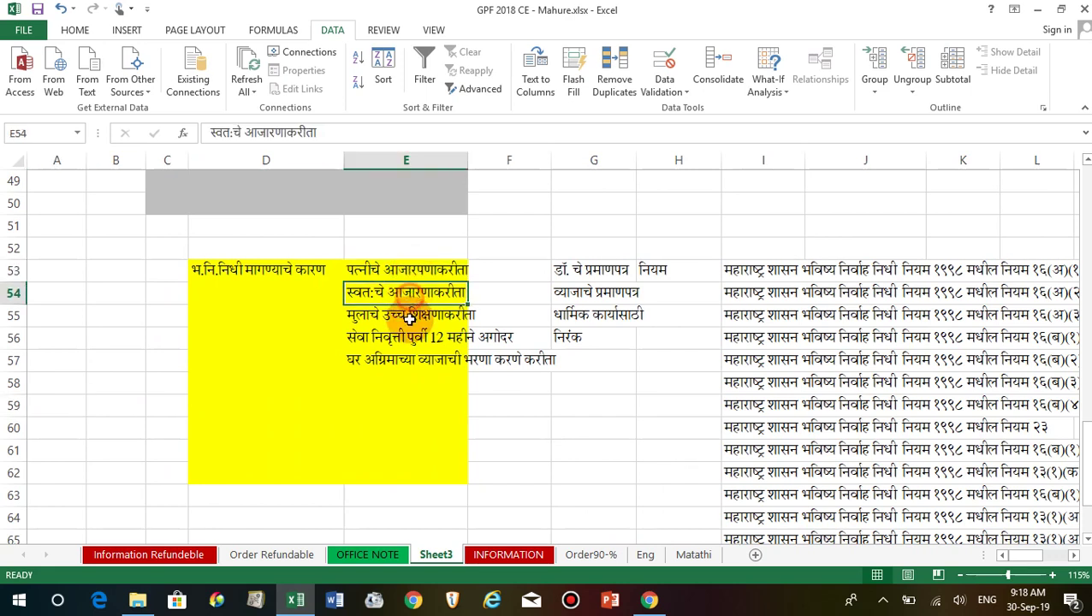
pyautogui.click(409, 317)
pyautogui.click(400, 339)
pyautogui.click(394, 360)
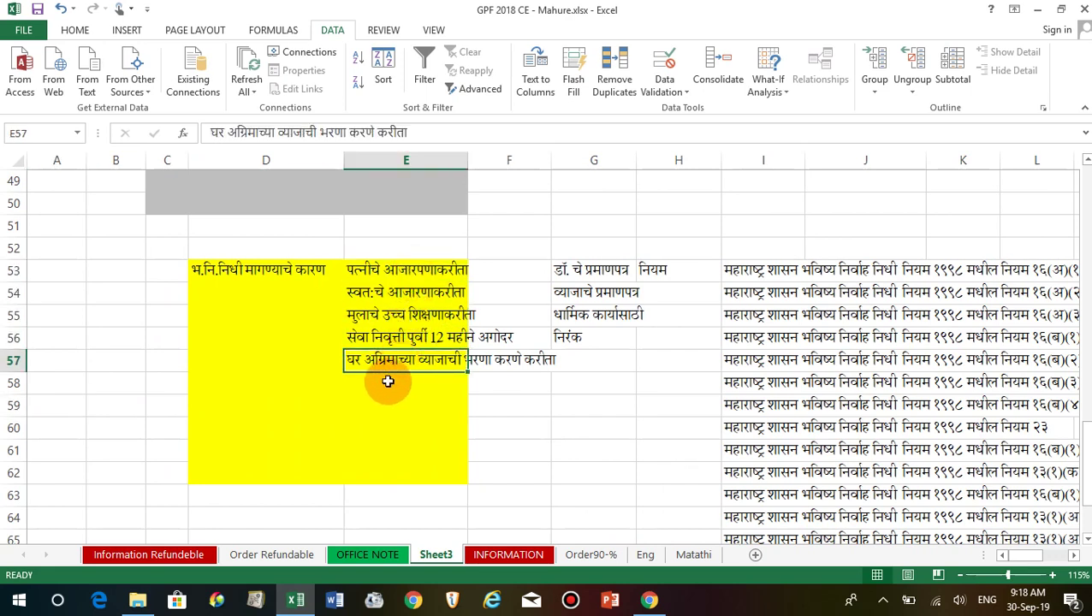
# Step: Enter the test entry 'dfdfdfdf' in E58, then go back to the INFORMATION sheet
pyautogui.click(386, 384)
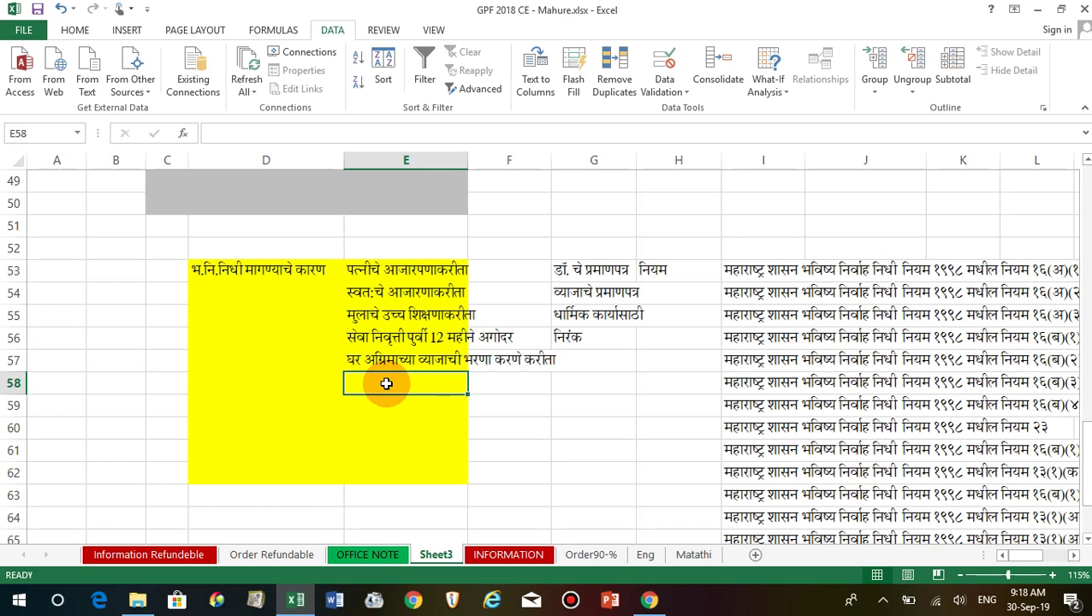
pyautogui.write('dfdfdfdf')
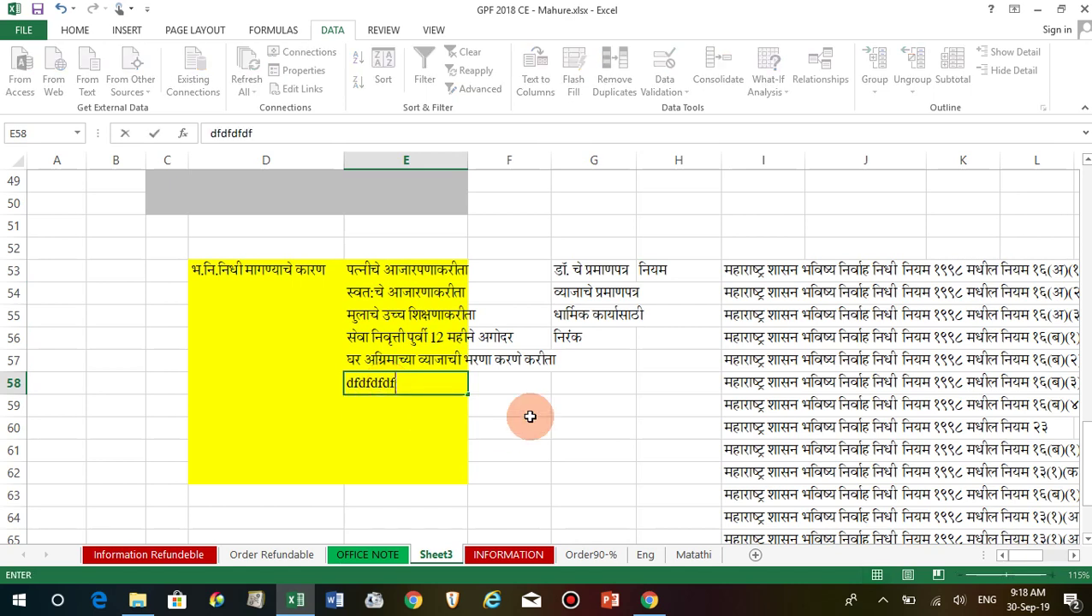
pyautogui.click(524, 409)
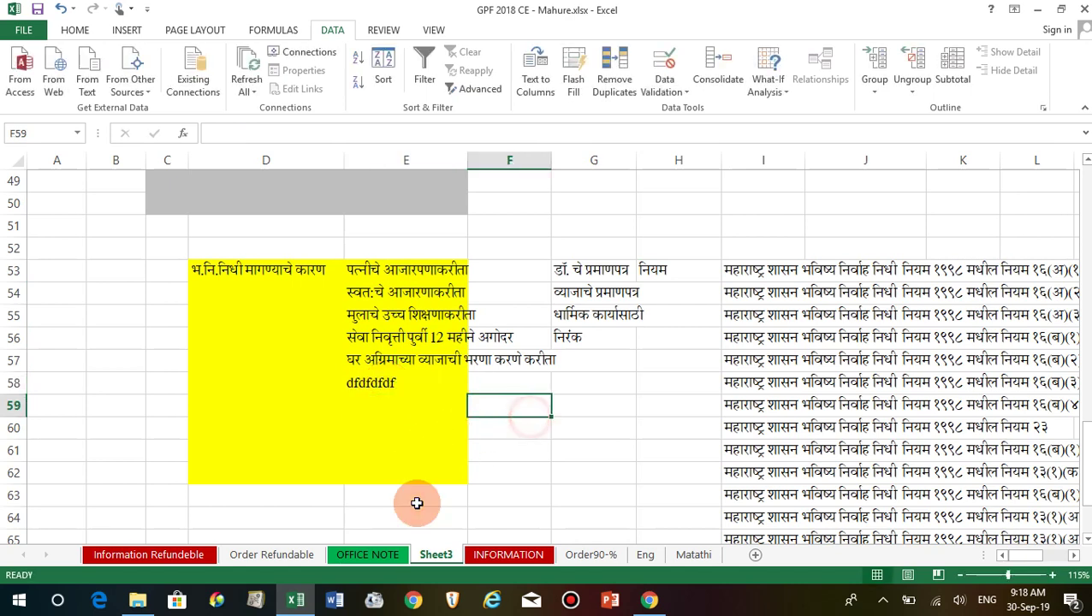
pyautogui.click(539, 556)
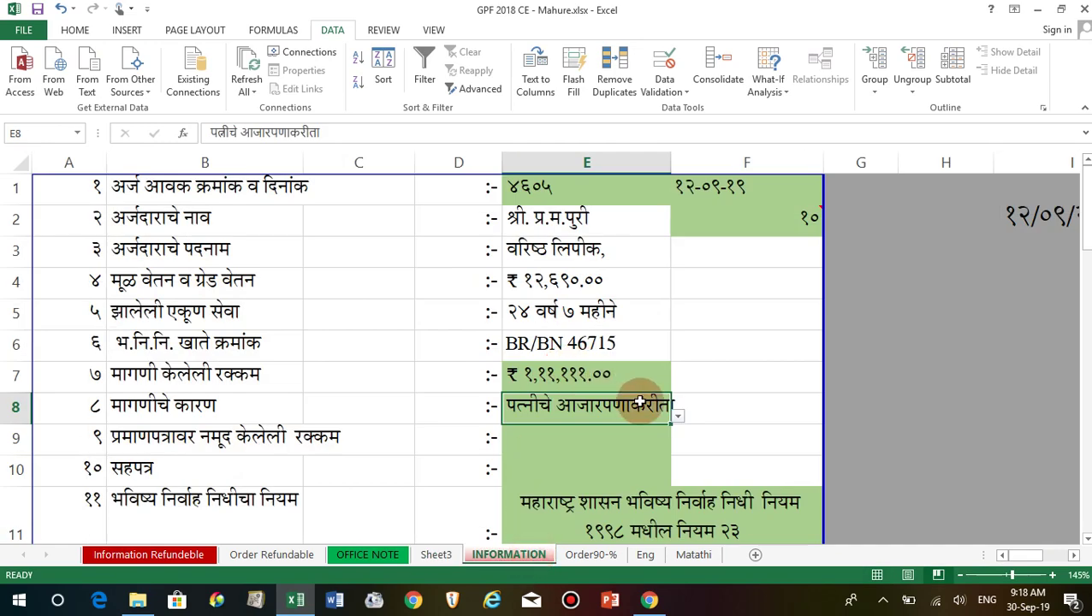
# Step: Try dfdfdfdf in E8's reason list, then settle on घर अग्रिमाच्या व्याजाची भरणा करणे करीता
pyautogui.click(677, 416)
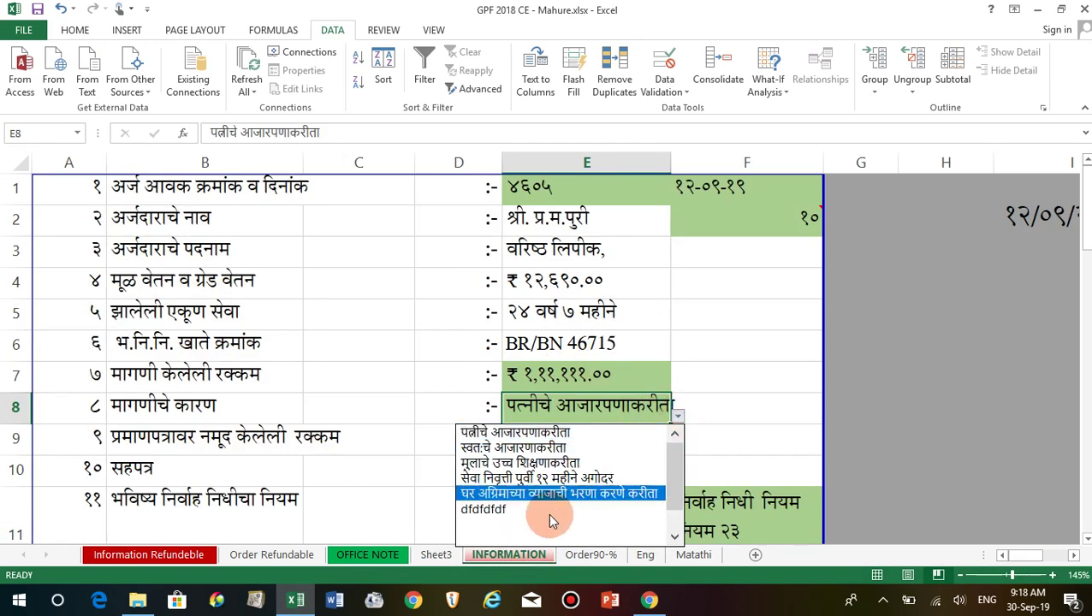
pyautogui.click(505, 512)
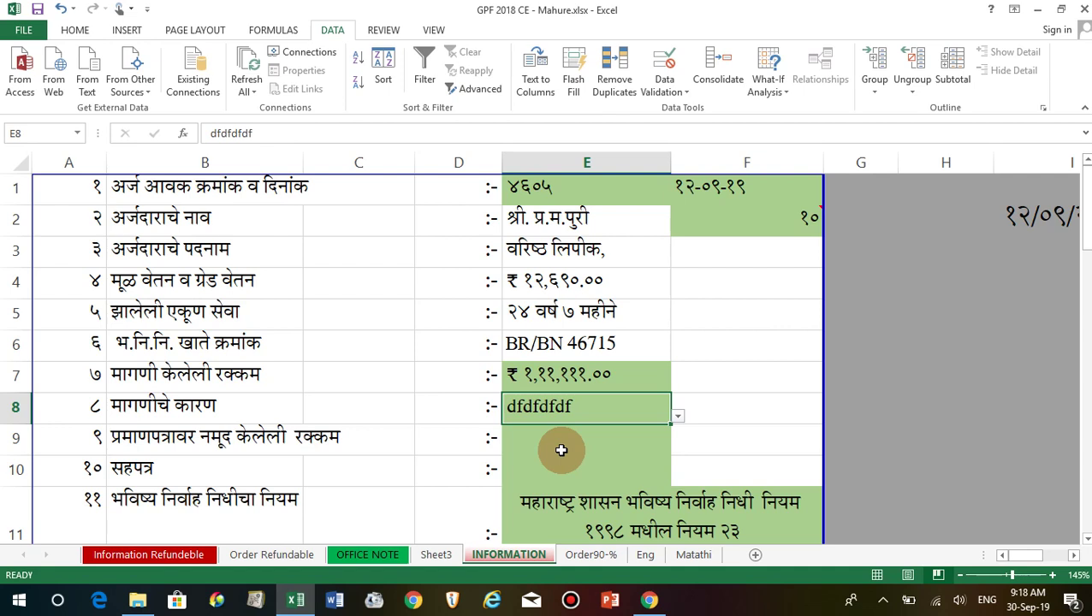
pyautogui.click(677, 417)
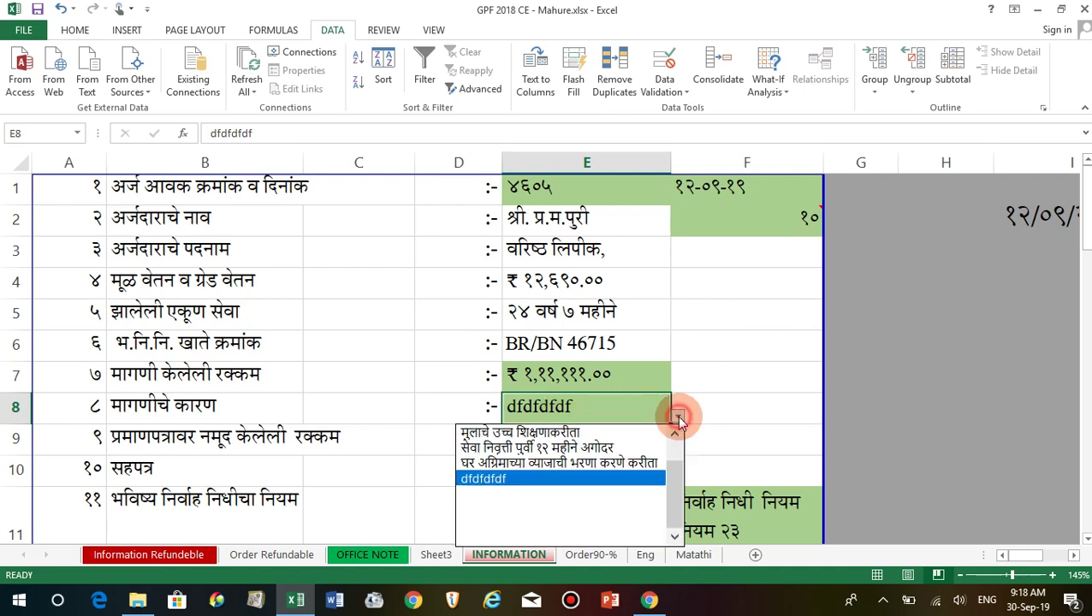
pyautogui.click(546, 464)
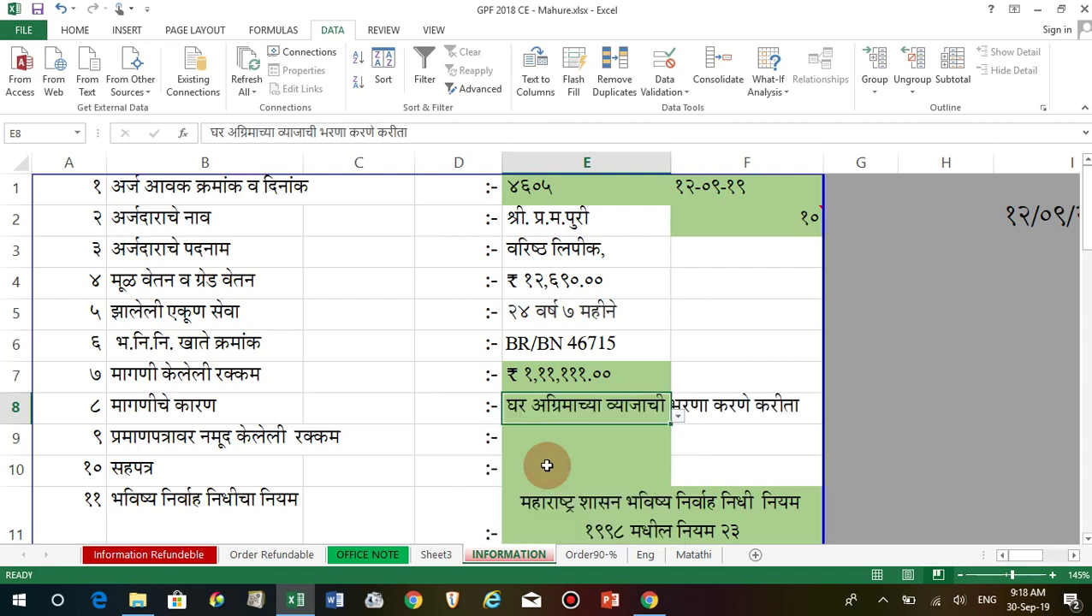
pyautogui.click(345, 441)
pyautogui.scroll(-1, 361, 454)
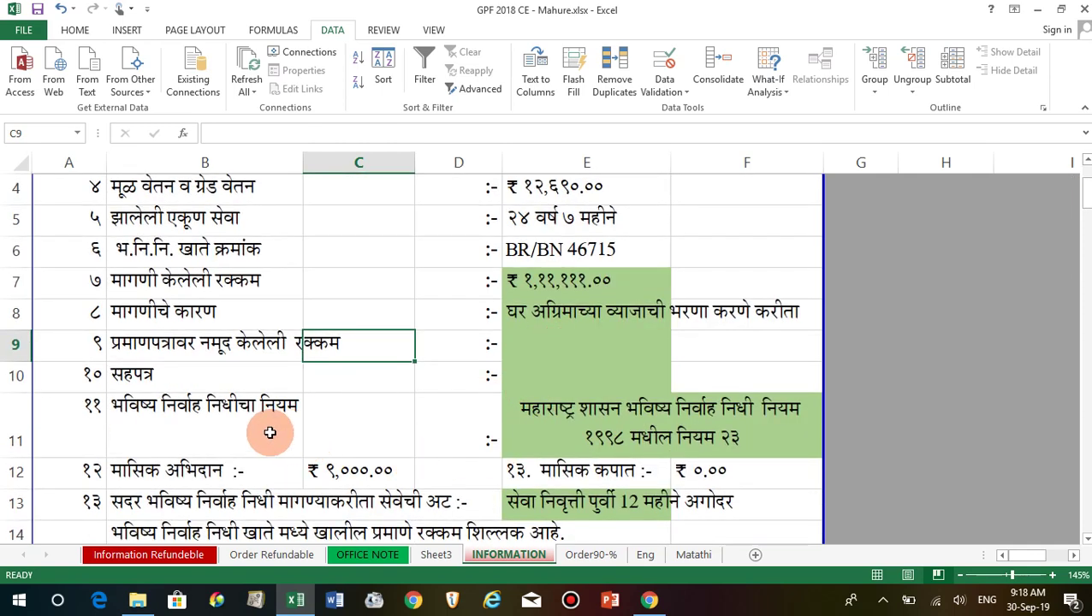
# Step: Pick rule नियम 1998 मधील नियम 16(ब)(4) from E11's GPF rule dropdown
pyautogui.click(272, 431)
pyautogui.click(469, 425)
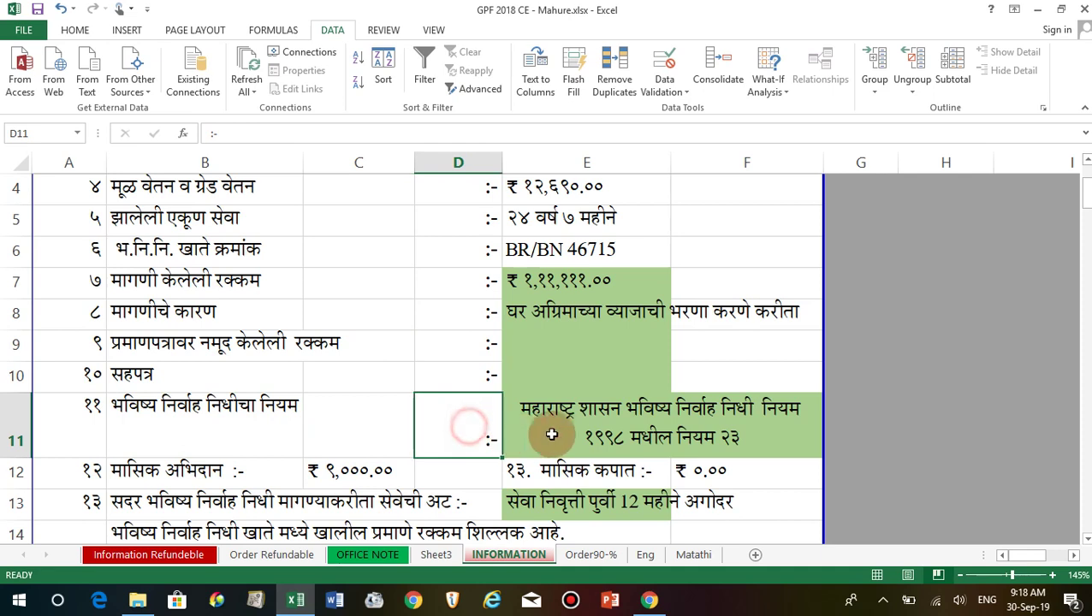
pyautogui.click(227, 430)
pyautogui.click(675, 437)
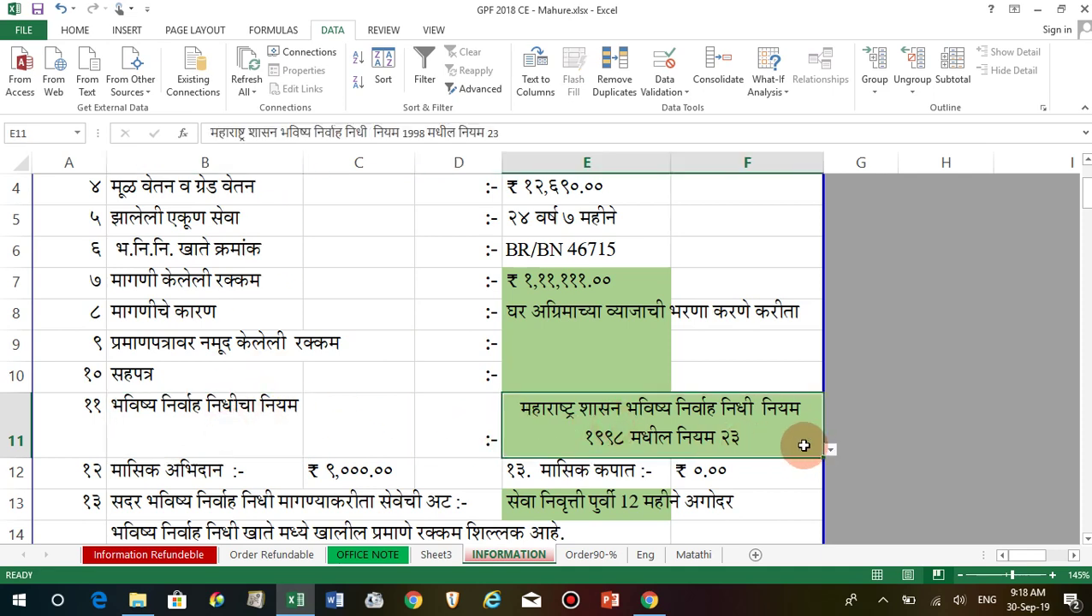
pyautogui.click(828, 451)
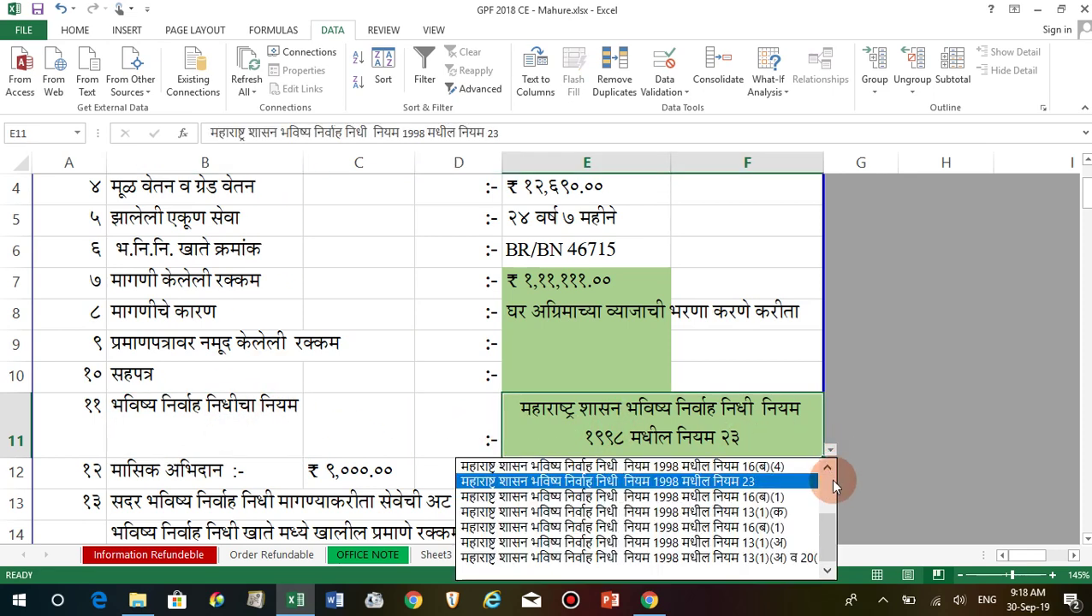
pyautogui.moveTo(834, 537)
pyautogui.mouseDown()
pyautogui.moveTo(828, 492)
pyautogui.moveTo(828, 531)
pyautogui.mouseUp()
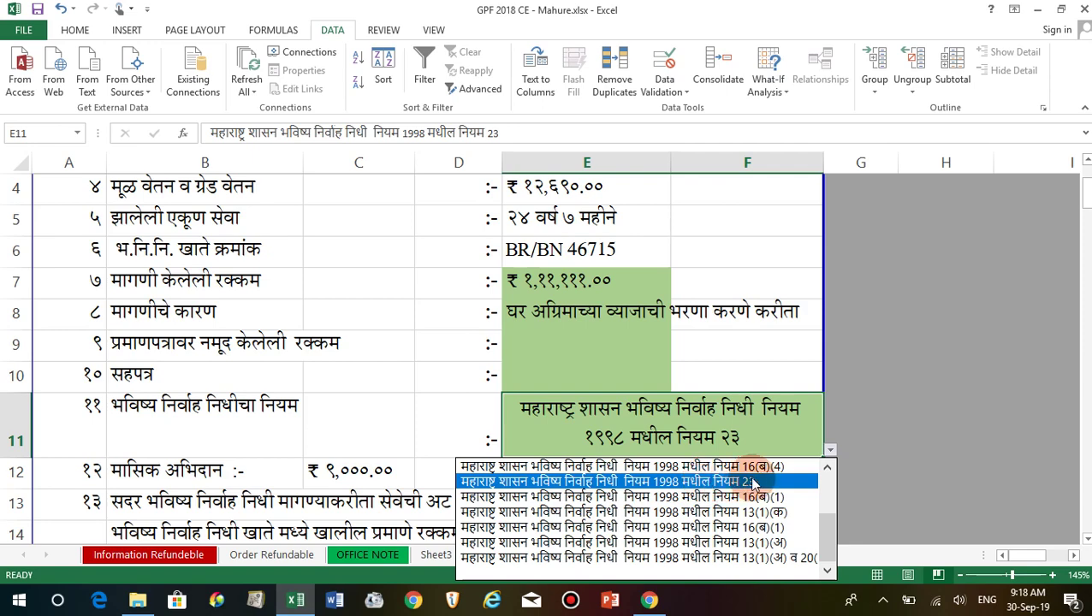
pyautogui.click(784, 470)
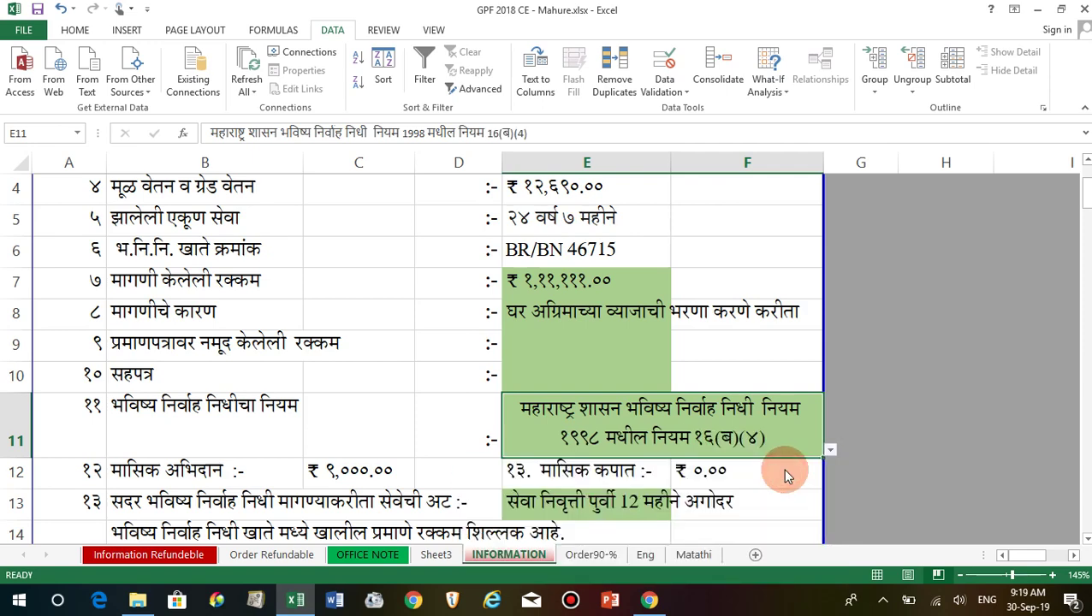
pyautogui.click(441, 421)
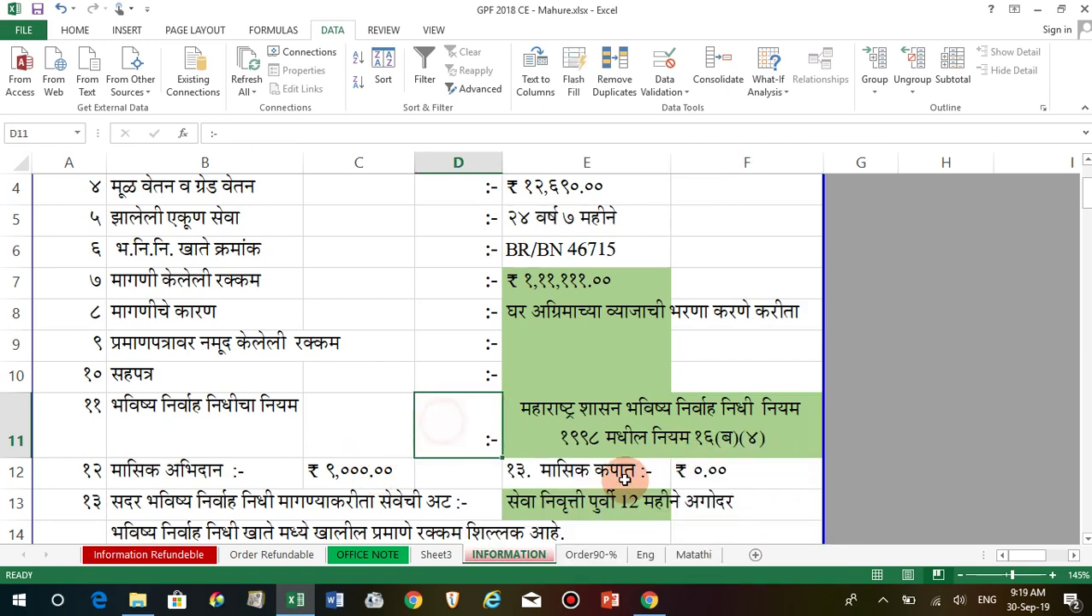
# Step: Review the rule list entries on Sheet3 down to I65, then return to INFORMATION
pyautogui.click(443, 561)
pyautogui.click(740, 267)
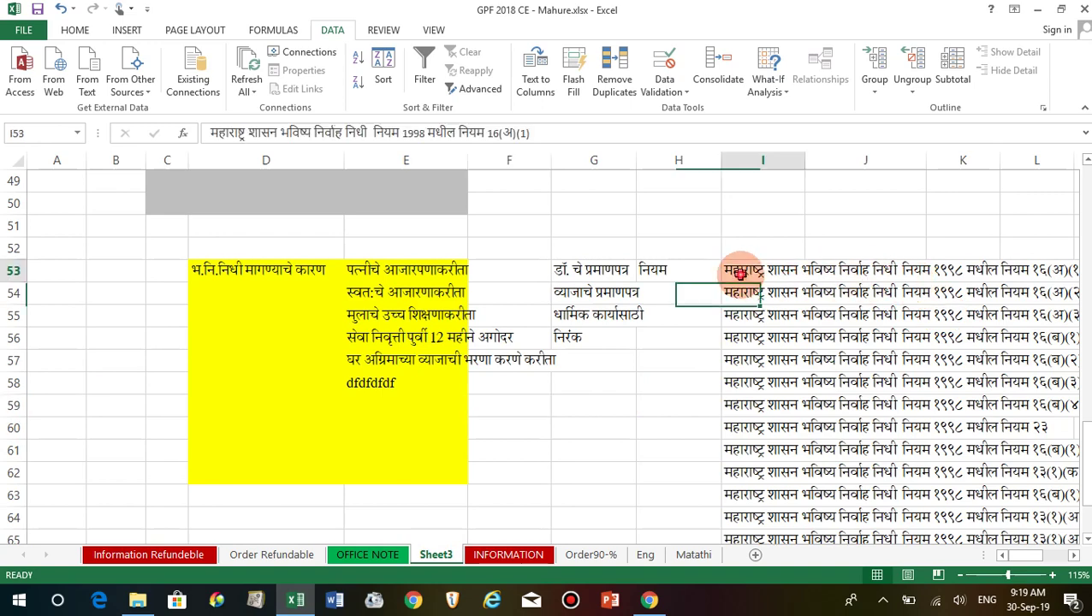
pyautogui.scroll(-2, 742, 386)
pyautogui.click(743, 409)
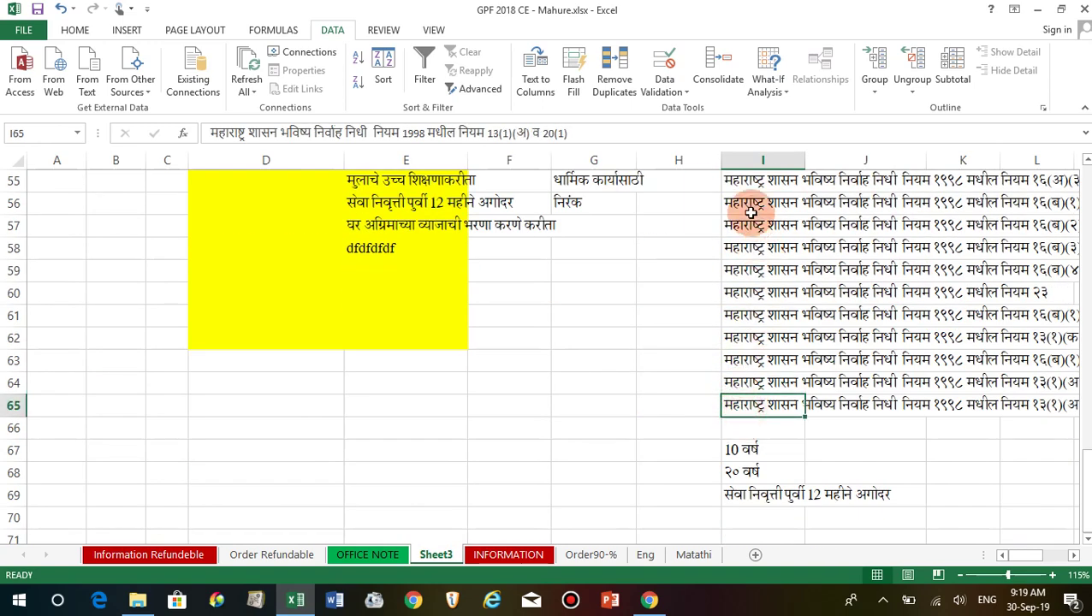
pyautogui.click(508, 555)
pyautogui.scroll(-1, 629, 422)
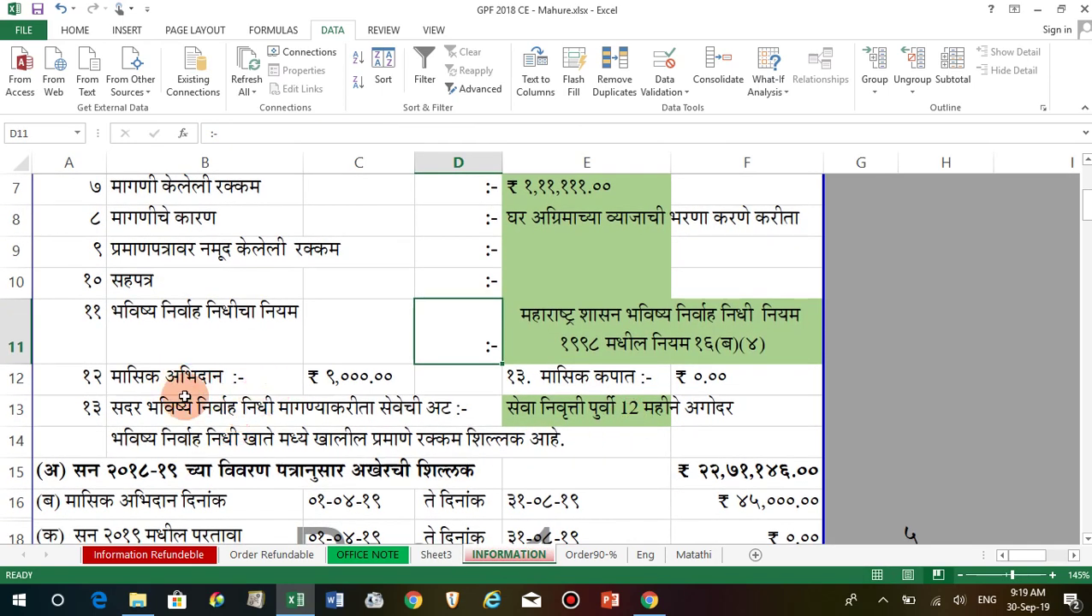
pyautogui.scroll(2, 185, 398)
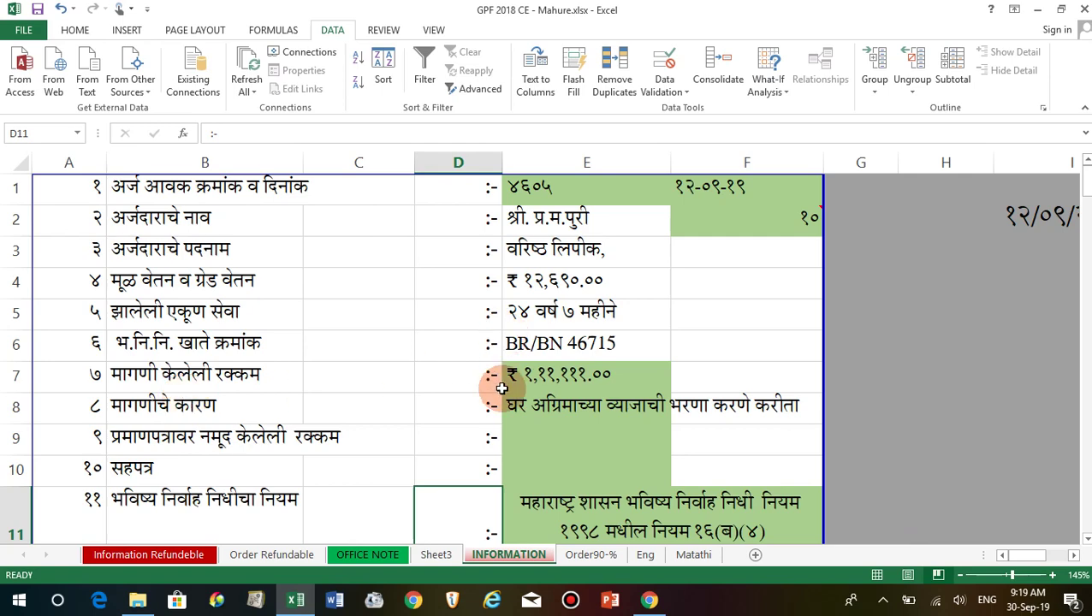
pyautogui.scroll(-5, 500, 385)
pyautogui.scroll(-1, 495, 400)
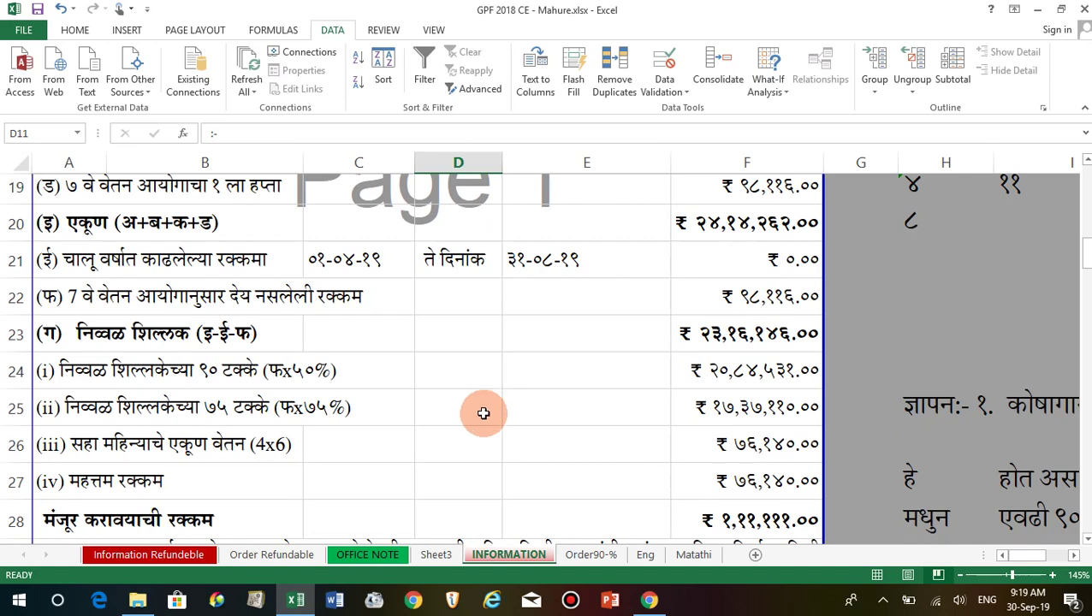
pyautogui.scroll(-2, 484, 413)
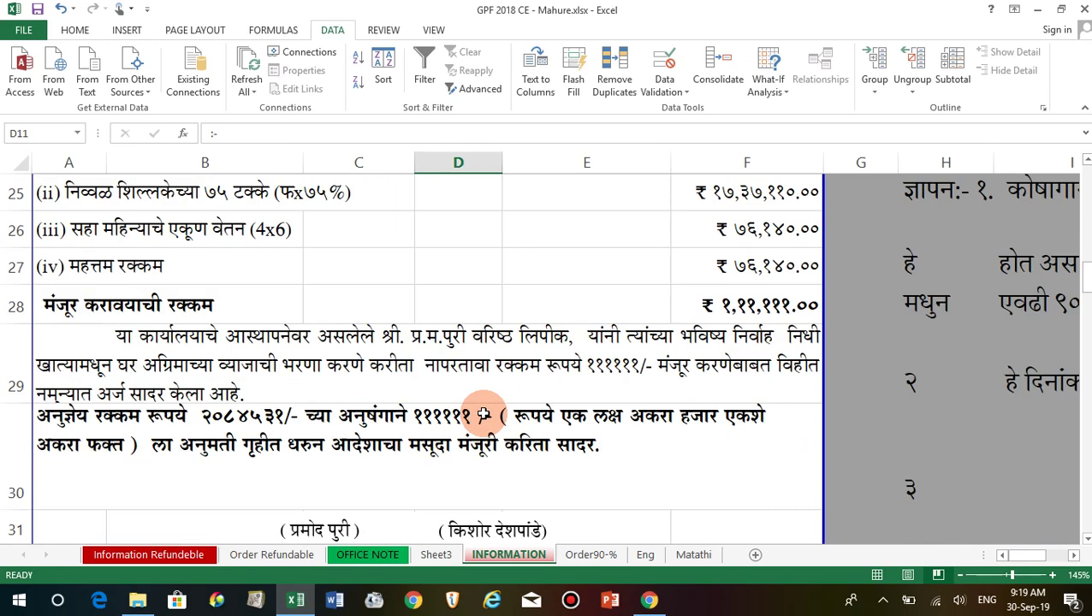
pyautogui.click(361, 364)
pyautogui.click(329, 475)
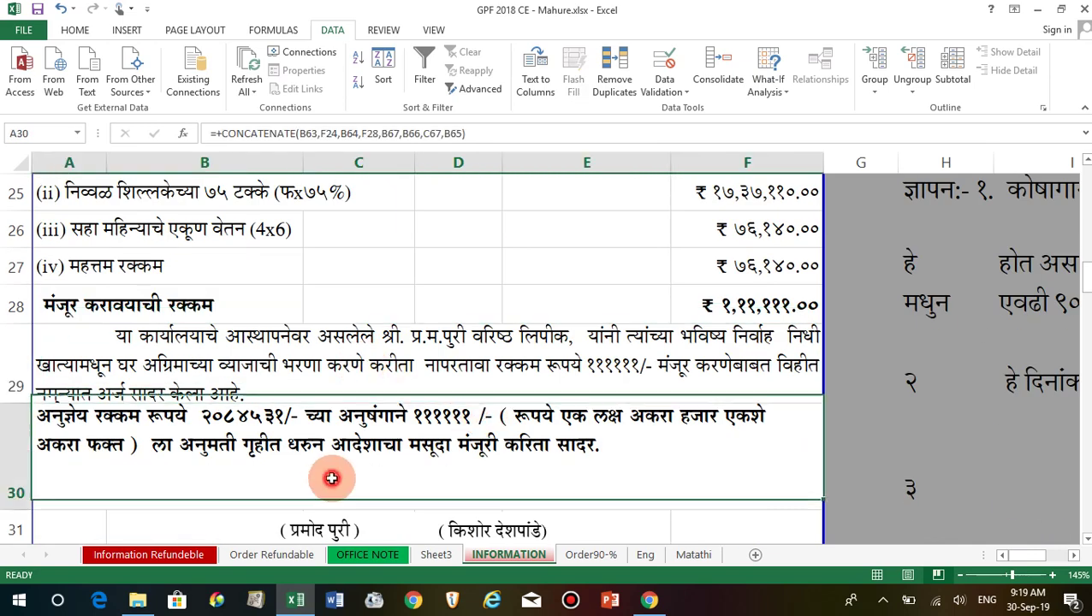
pyautogui.click(377, 297)
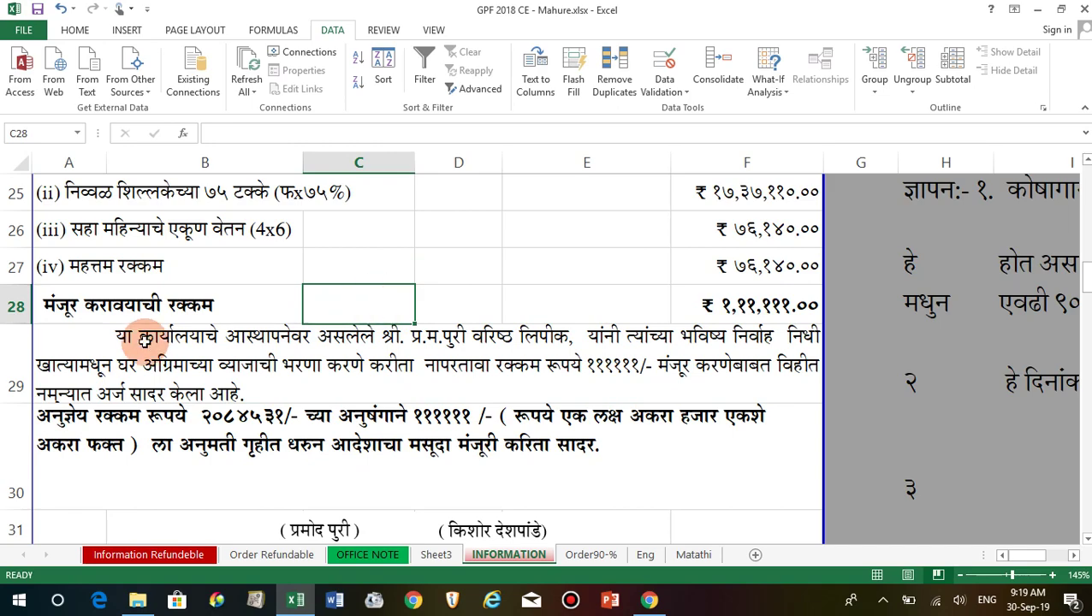
pyautogui.scroll(6, 304, 285)
pyautogui.scroll(2, 305, 286)
pyautogui.scroll(-9, 306, 286)
pyautogui.scroll(-1, 302, 282)
pyautogui.scroll(2, 300, 287)
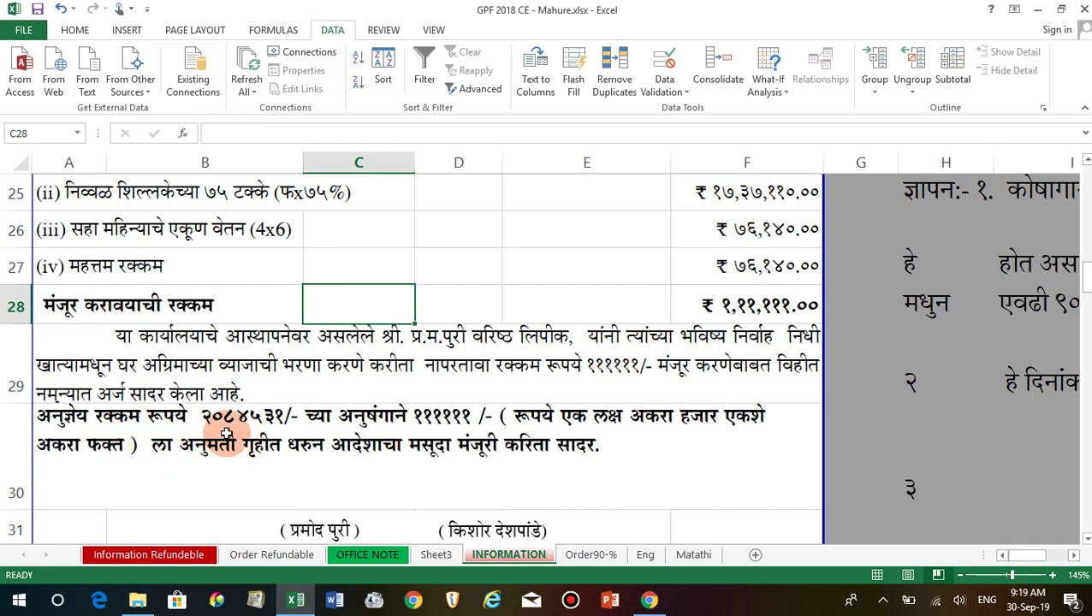
pyautogui.click(674, 439)
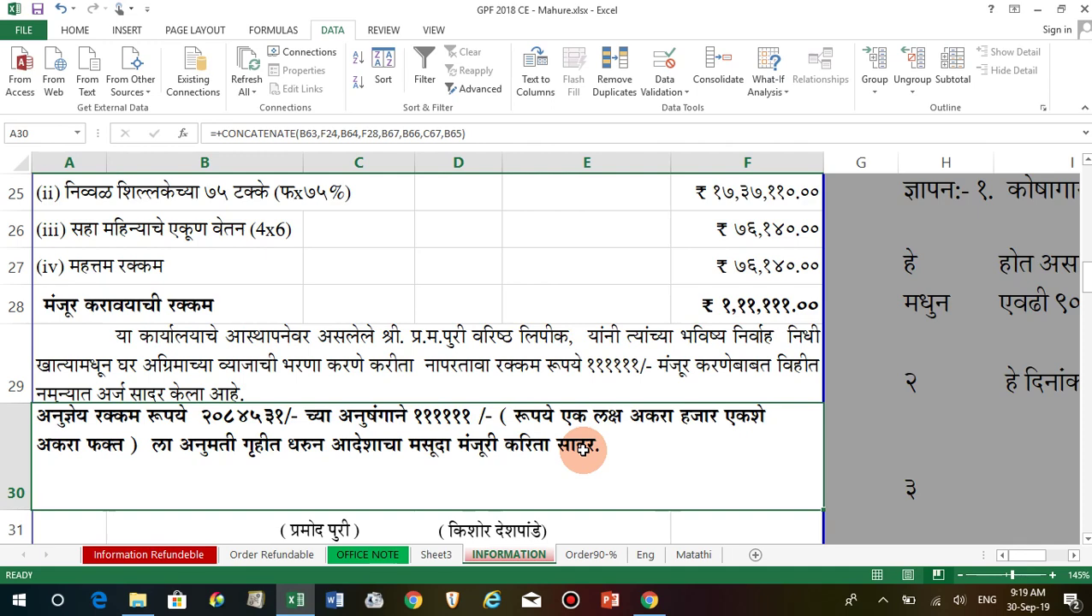
pyautogui.scroll(2, 527, 441)
pyautogui.scroll(6, 526, 440)
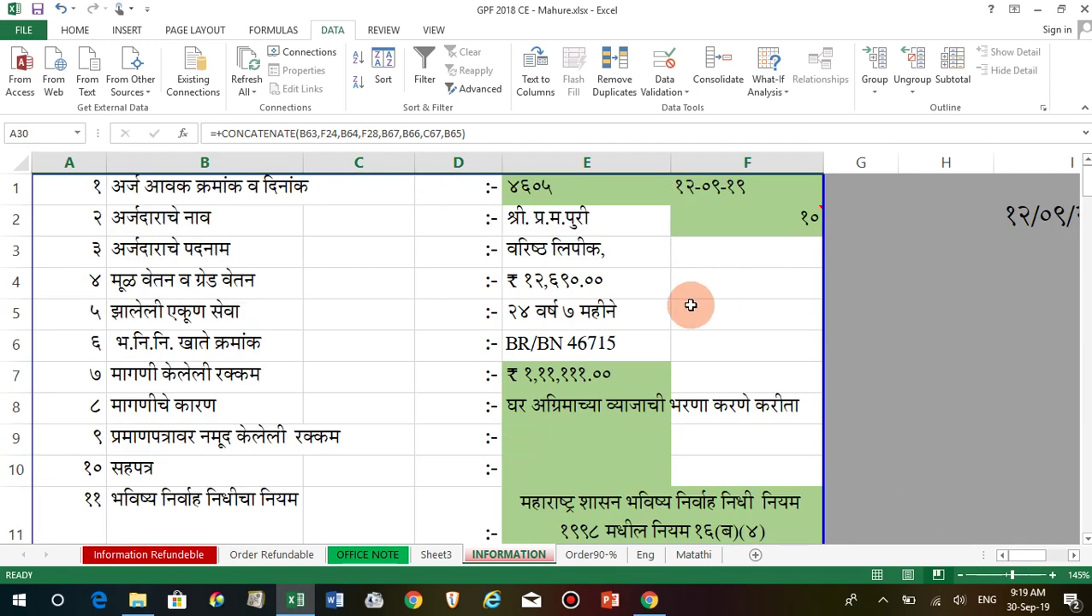
pyautogui.click(809, 221)
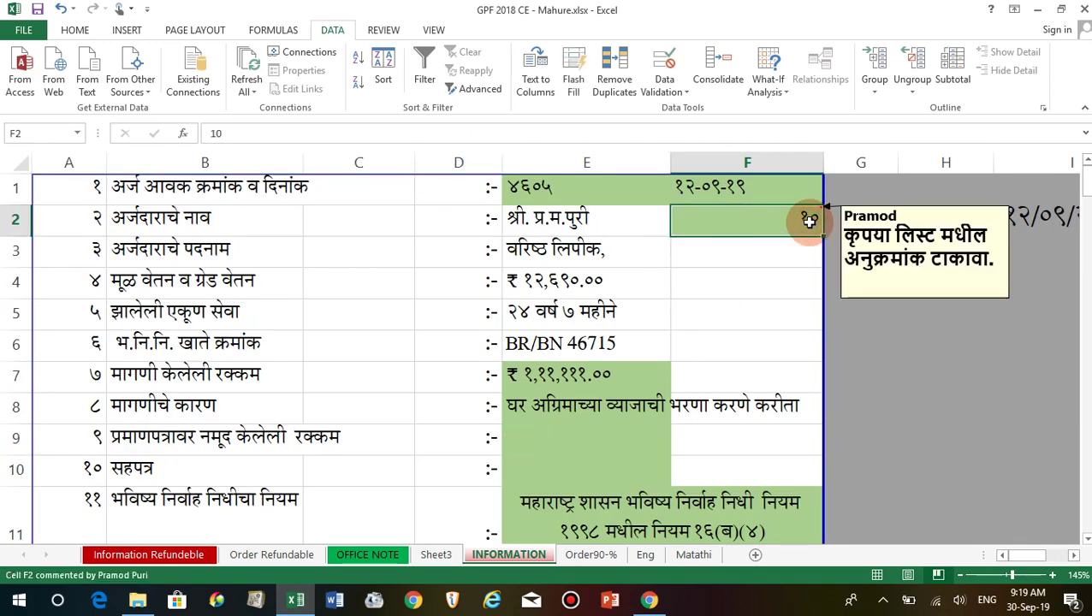
# Step: Enter 8 in F2 and check the updated paragraph in row 29
pyautogui.write('8')
pyautogui.press('Return')
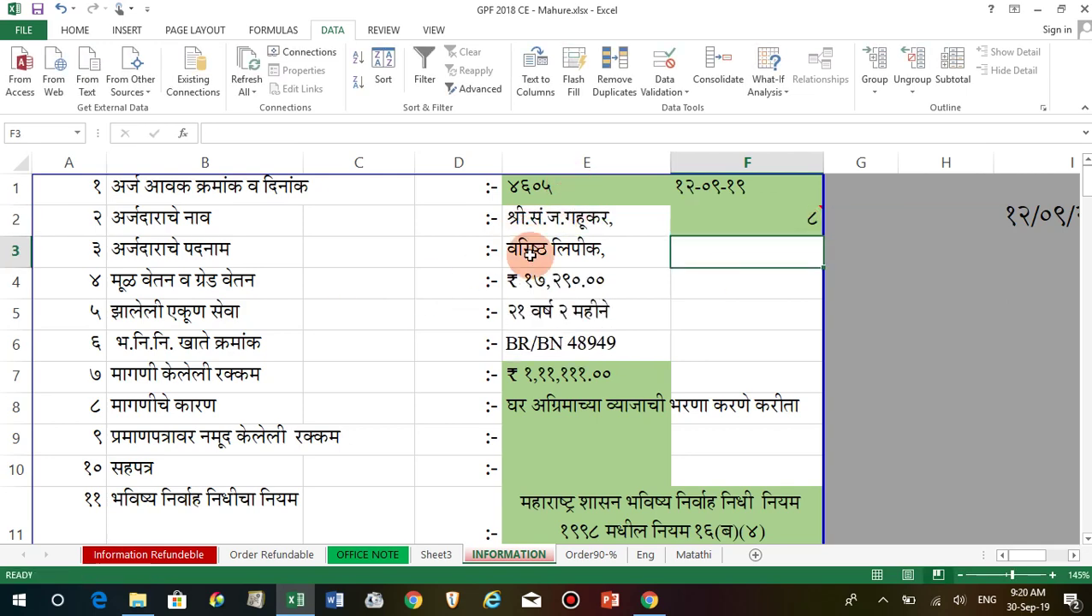
pyautogui.scroll(-5, 342, 318)
pyautogui.scroll(-4, 347, 325)
pyautogui.scroll(-1, 347, 332)
pyautogui.scroll(3, 319, 340)
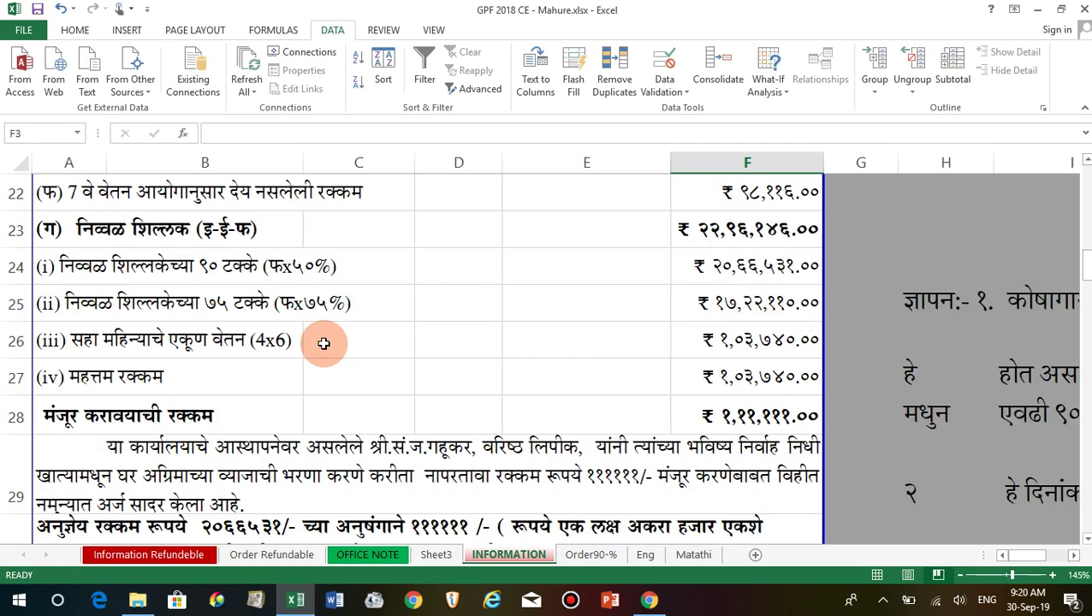
pyautogui.click(427, 457)
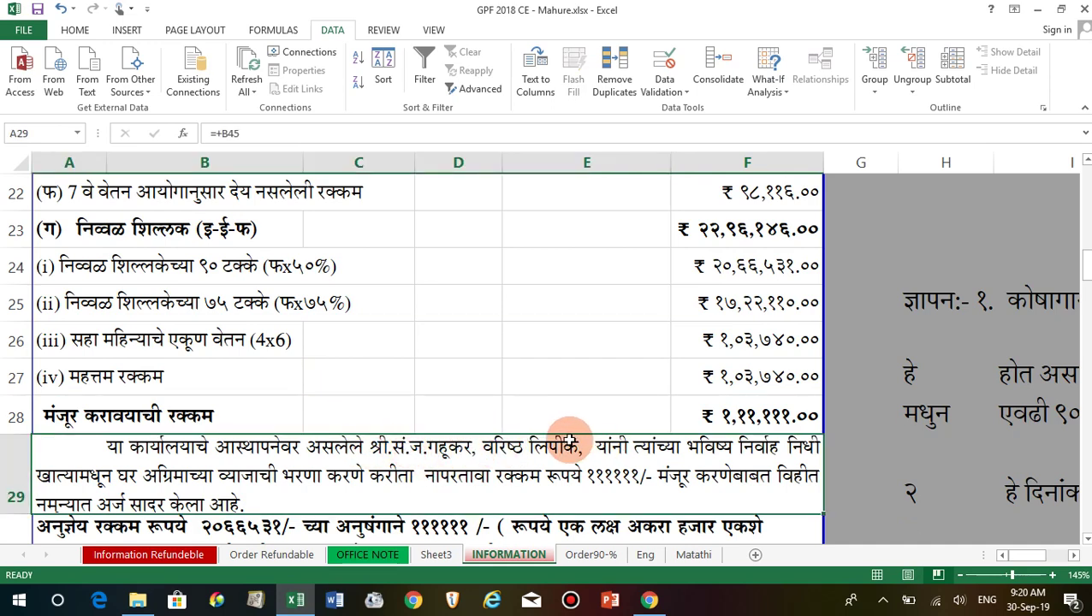
# Step: Scroll back up and start editing the requested amount in E7
pyautogui.scroll(5, 574, 441)
pyautogui.scroll(2, 568, 439)
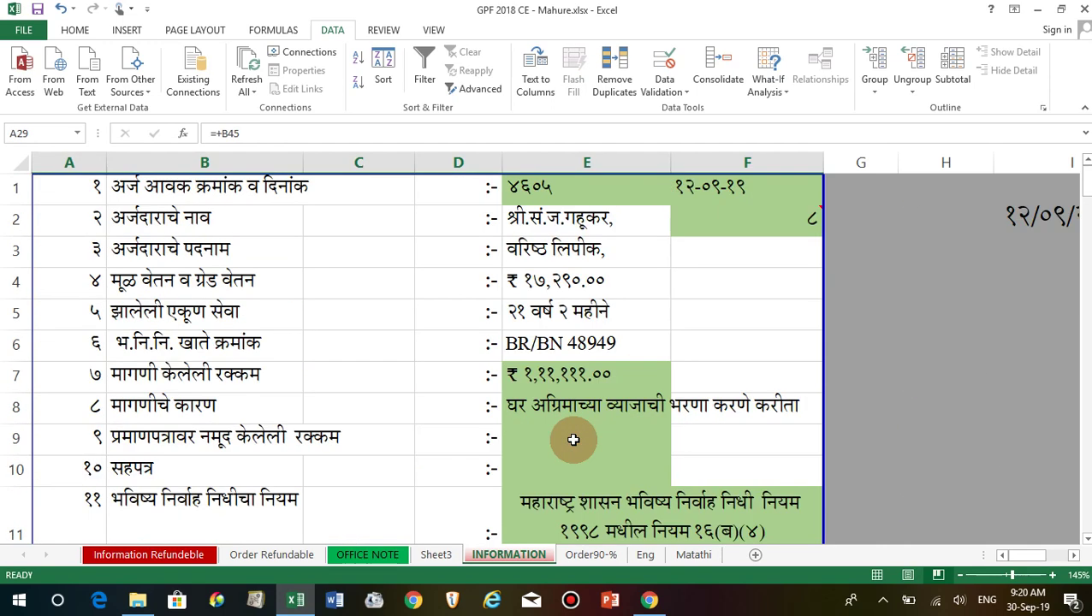
pyautogui.click(604, 374)
pyautogui.doubleClick(548, 374)
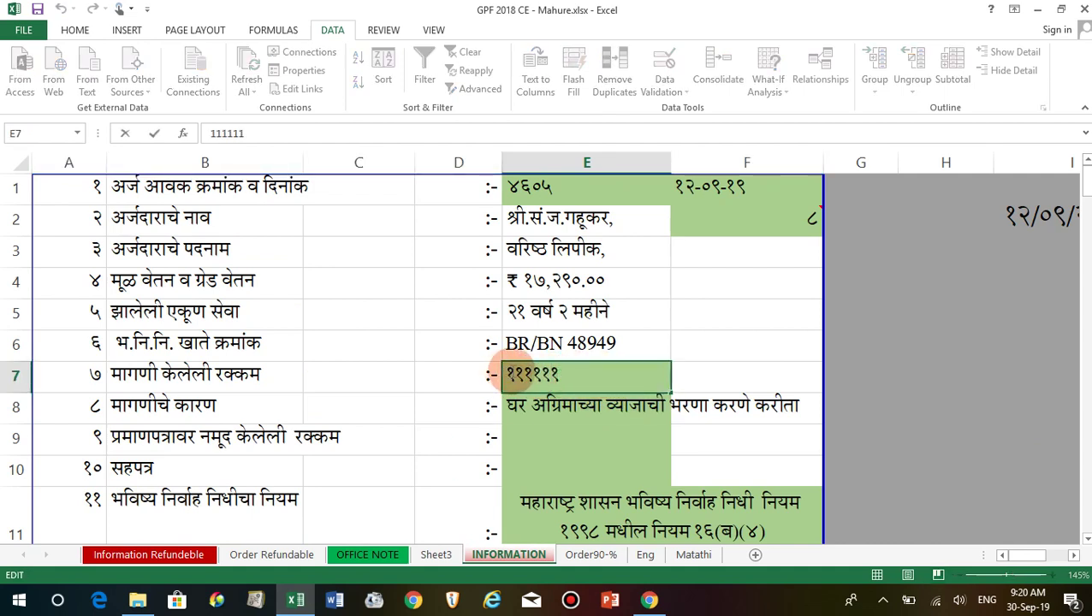
# Step: Change E7's requested amount to ₹ 2,11,111.00 and check the paragraphs in rows 29–30
pyautogui.moveTo(504, 375); pyautogui.dragTo(515, 374)
pyautogui.write('2')
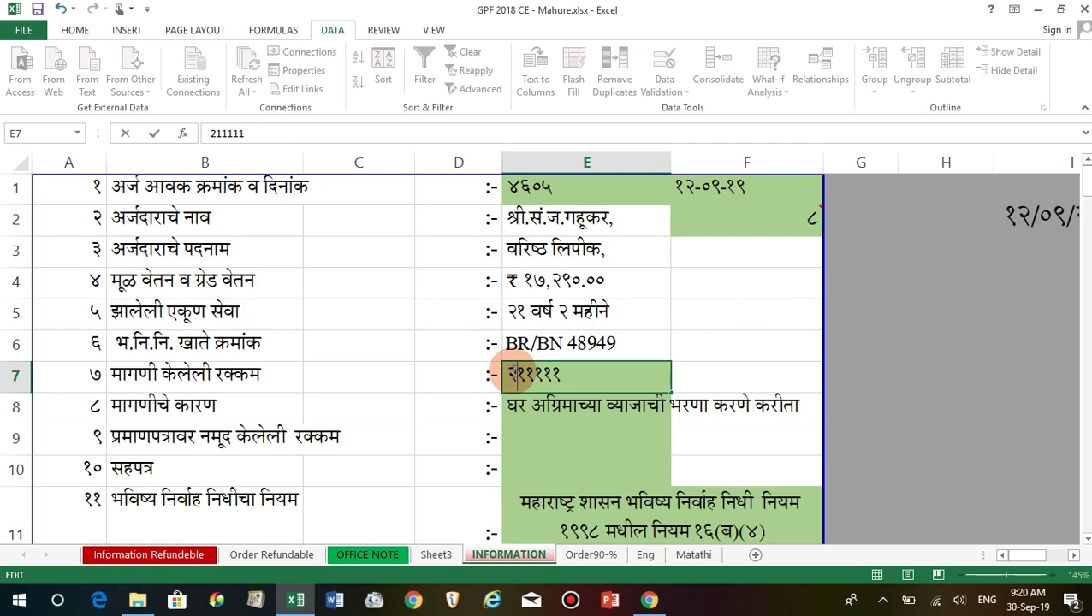
pyautogui.click(365, 374)
pyautogui.scroll(-1, 366, 374)
pyautogui.scroll(-6, 365, 374)
pyautogui.scroll(-4, 366, 374)
pyautogui.scroll(1, 366, 375)
pyautogui.scroll(1, 367, 375)
pyautogui.click(413, 430)
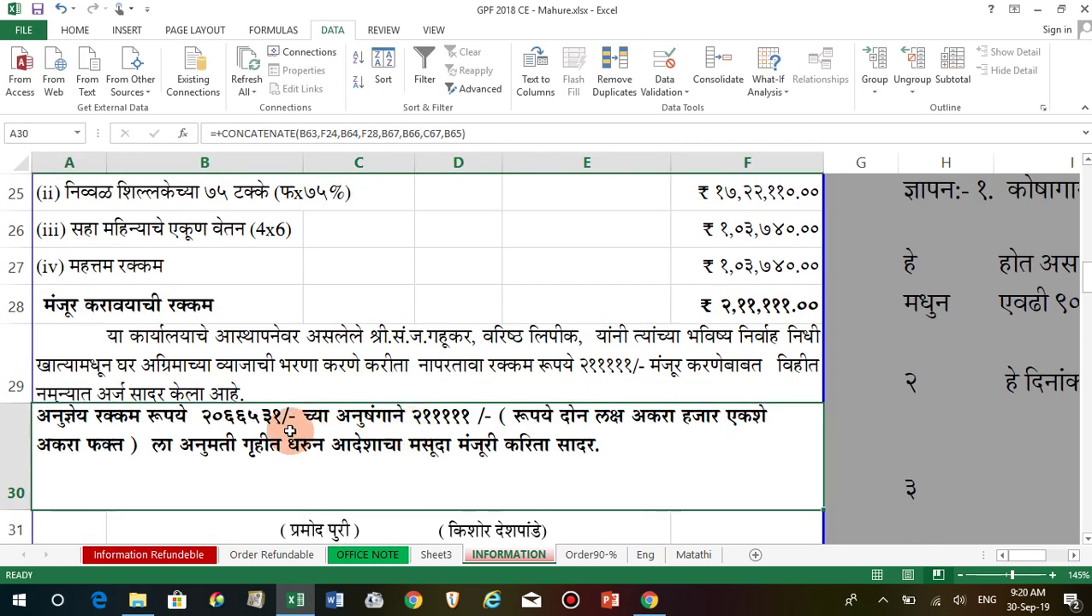
pyautogui.click(368, 338)
# Step: Change the applicant serial number in F2 to 10
pyautogui.scroll(3, 390, 454)
pyautogui.scroll(2, 391, 453)
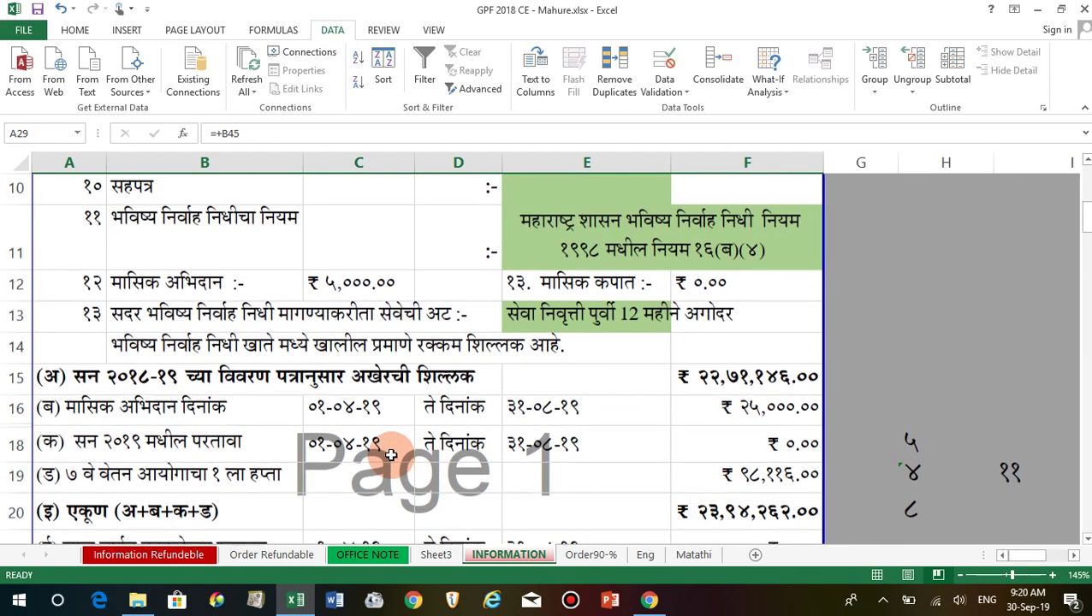
pyautogui.scroll(3, 654, 383)
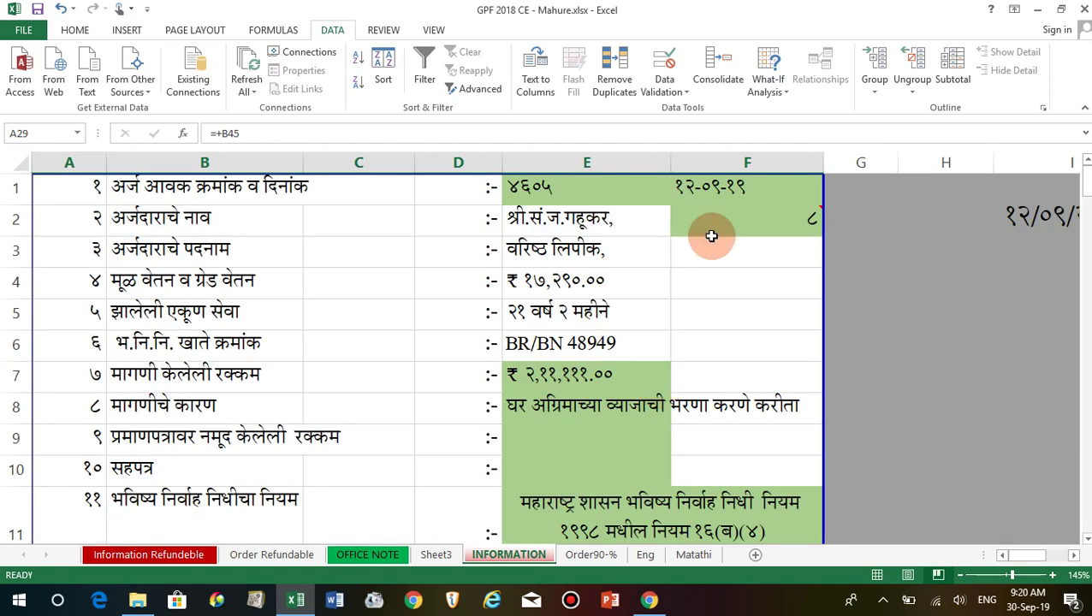
pyautogui.click(762, 216)
pyautogui.press('BackSpace')
pyautogui.write('10')
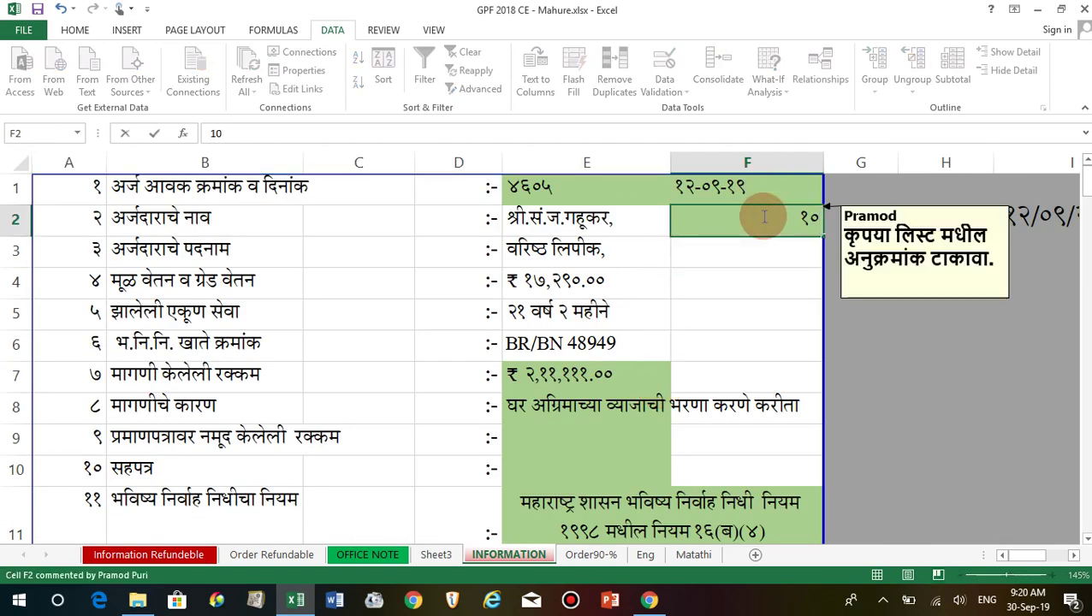
pyautogui.click(741, 280)
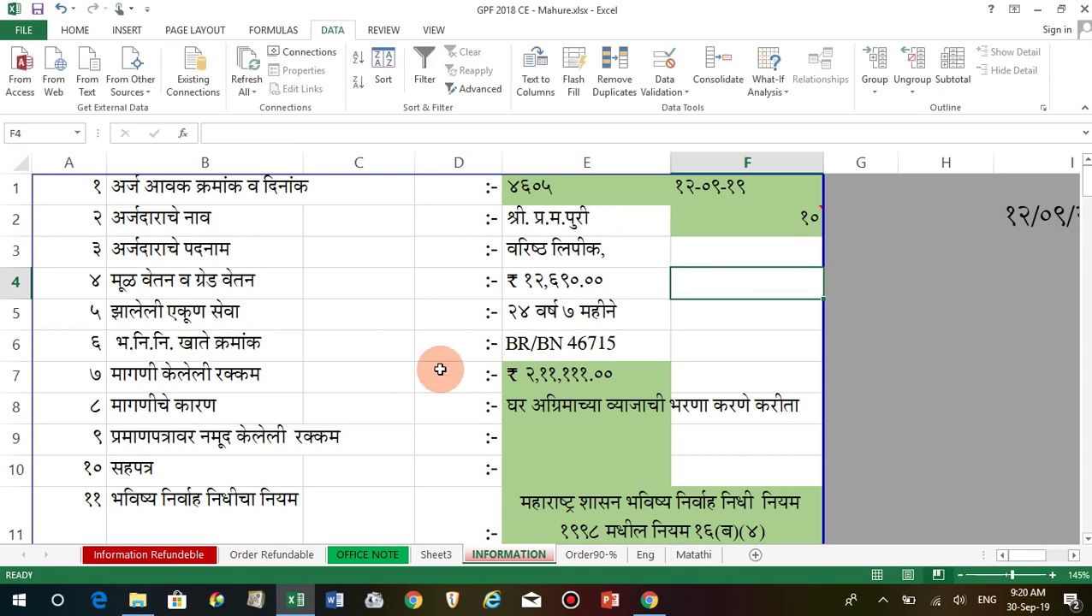
# Step: Review the CONCATENATE formula behind the row 30 paragraph, then select E13
pyautogui.scroll(-4, 420, 368)
pyautogui.scroll(-3, 414, 368)
pyautogui.scroll(-2, 403, 373)
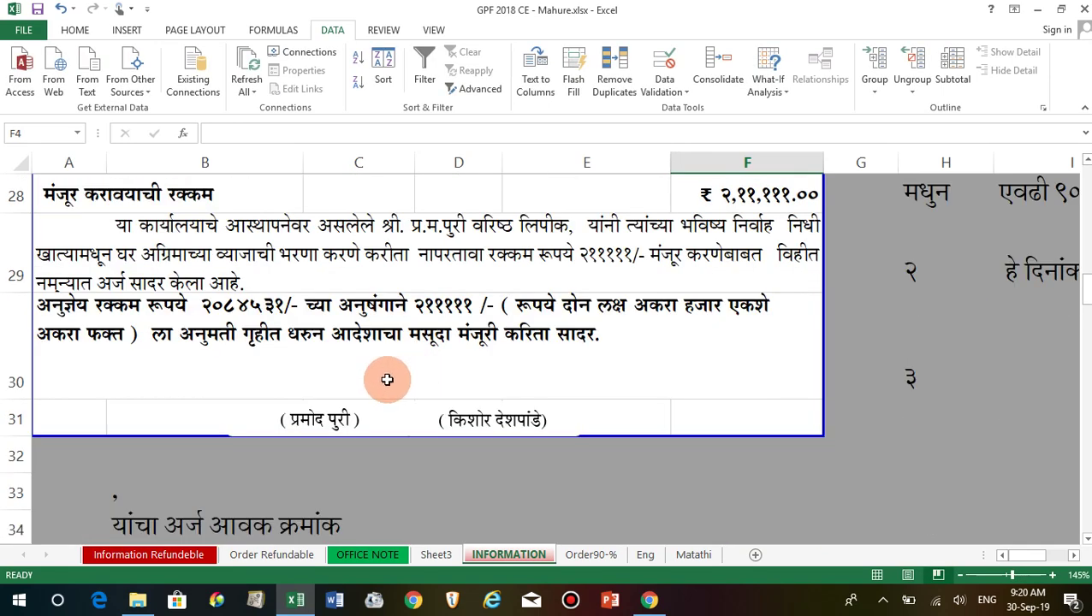
pyautogui.click(316, 261)
pyautogui.click(287, 334)
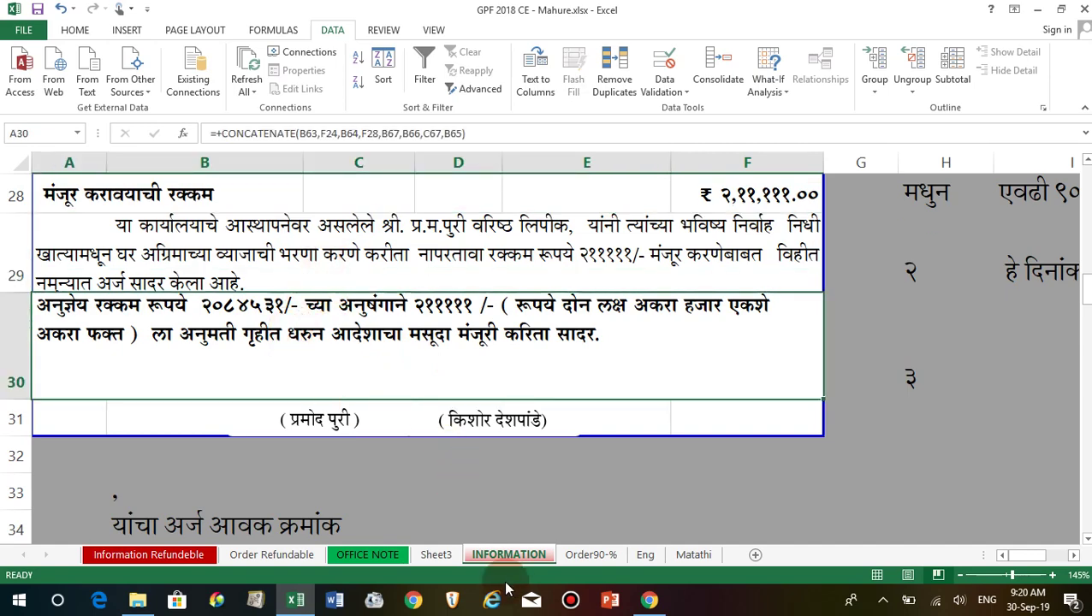
pyautogui.click(466, 379)
pyautogui.scroll(5, 467, 379)
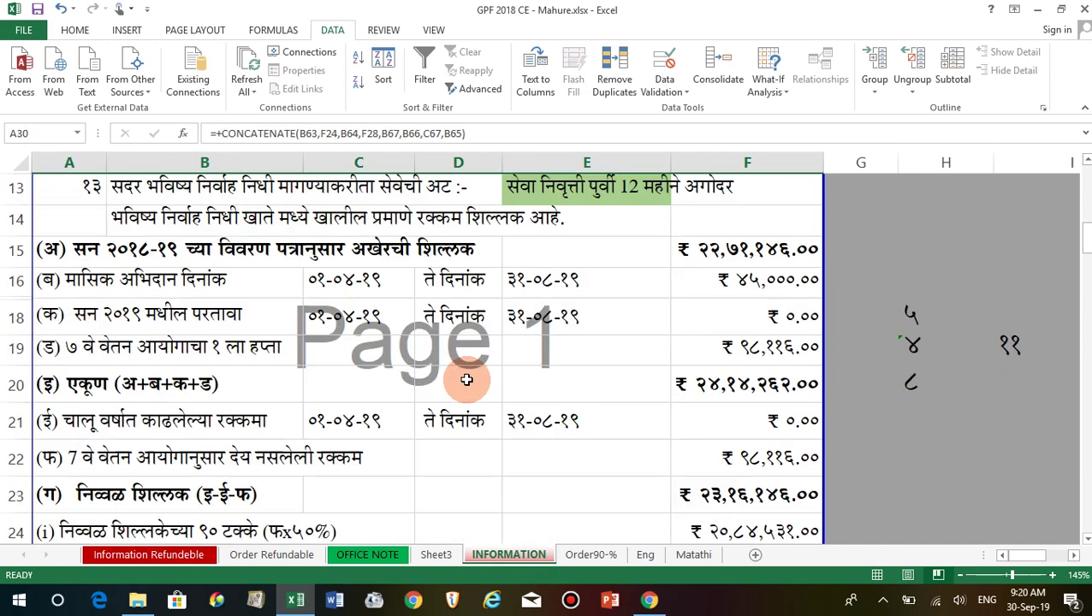
pyautogui.scroll(4, 466, 379)
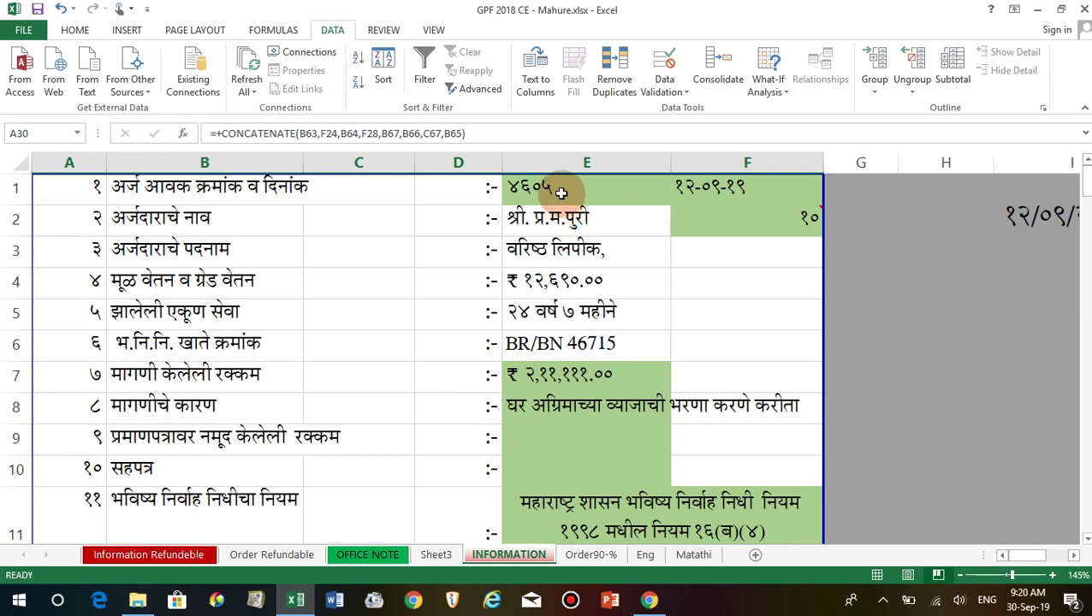
pyautogui.scroll(-1, 508, 408)
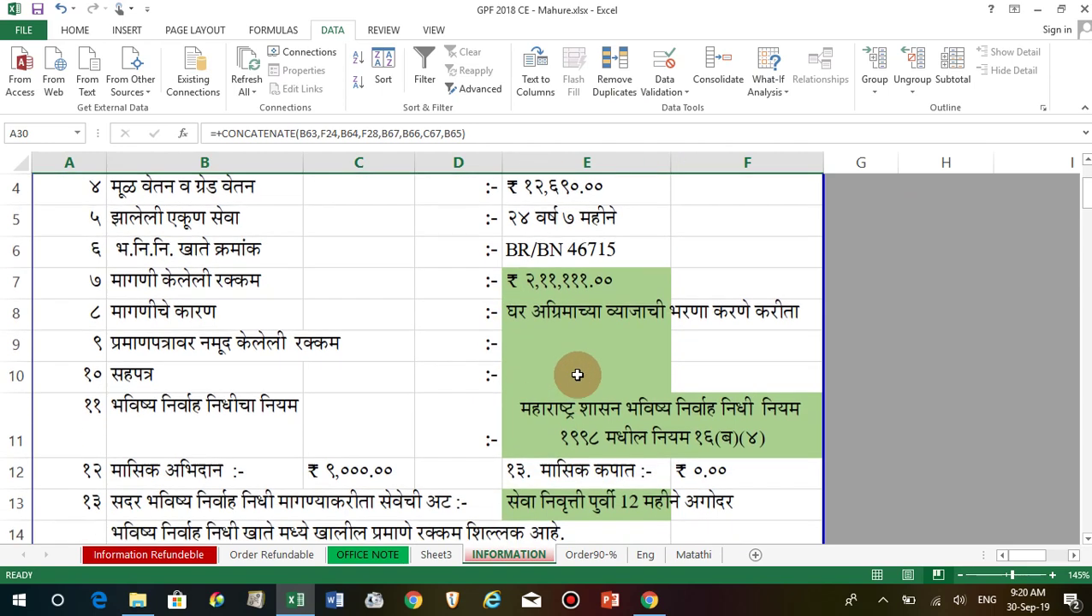
pyautogui.click(672, 510)
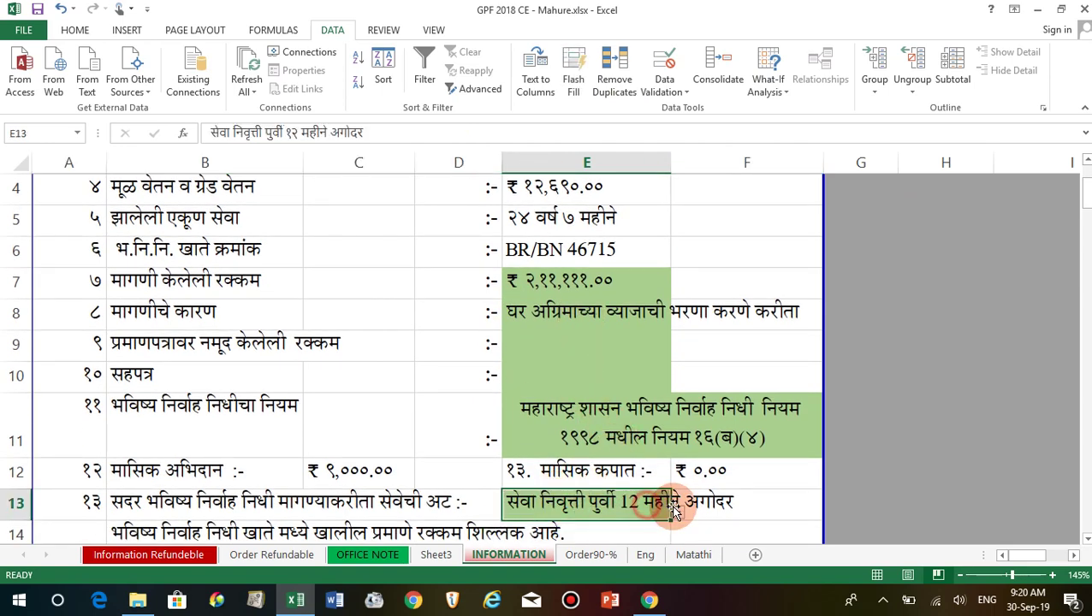
# Step: Choose २० वर्ष from E13's service condition dropdown
pyautogui.click(678, 511)
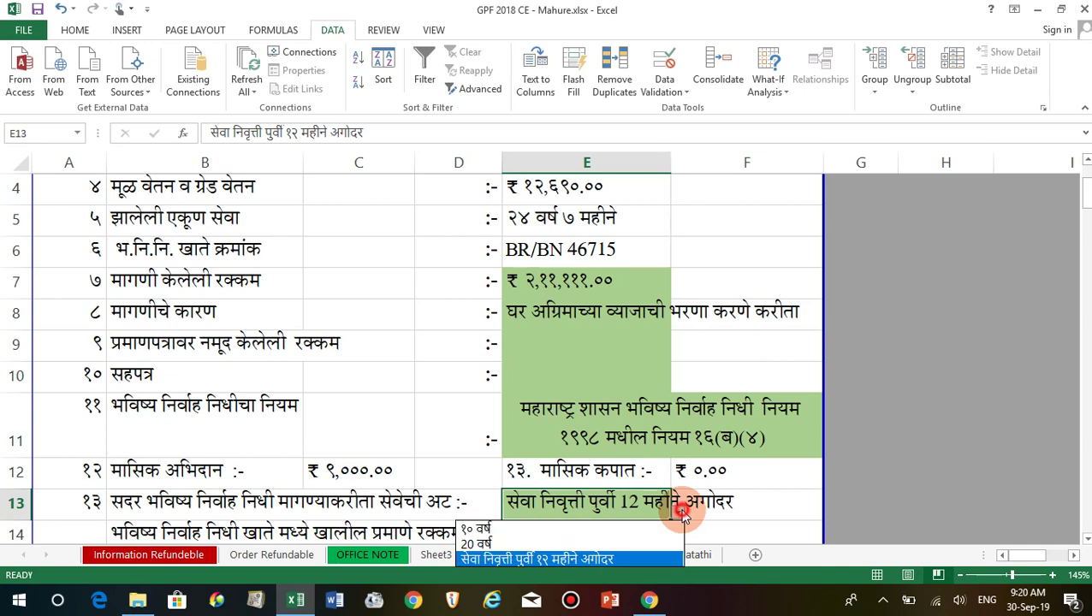
pyautogui.click(587, 550)
pyautogui.click(428, 381)
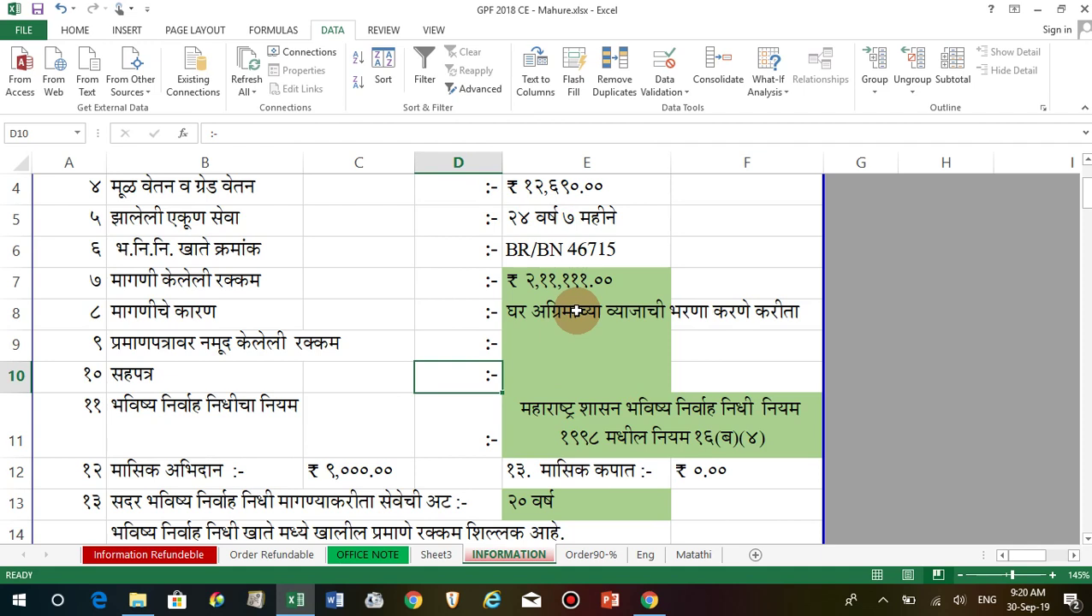
# Step: On Order90-%, check the title, subject B13 and row 14 reference line formulas
pyautogui.click(591, 555)
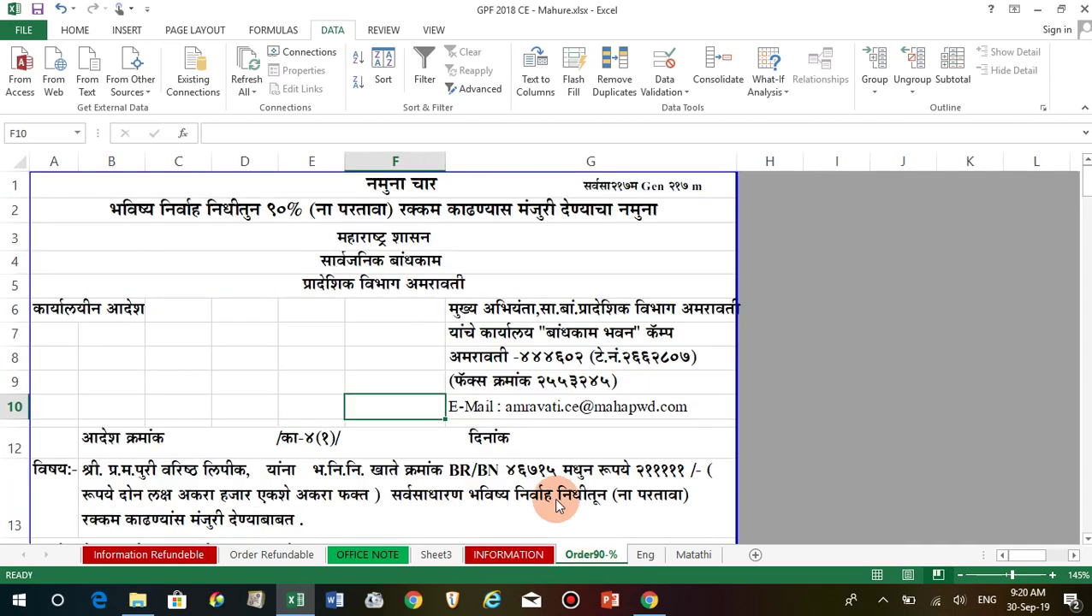
pyautogui.click(196, 208)
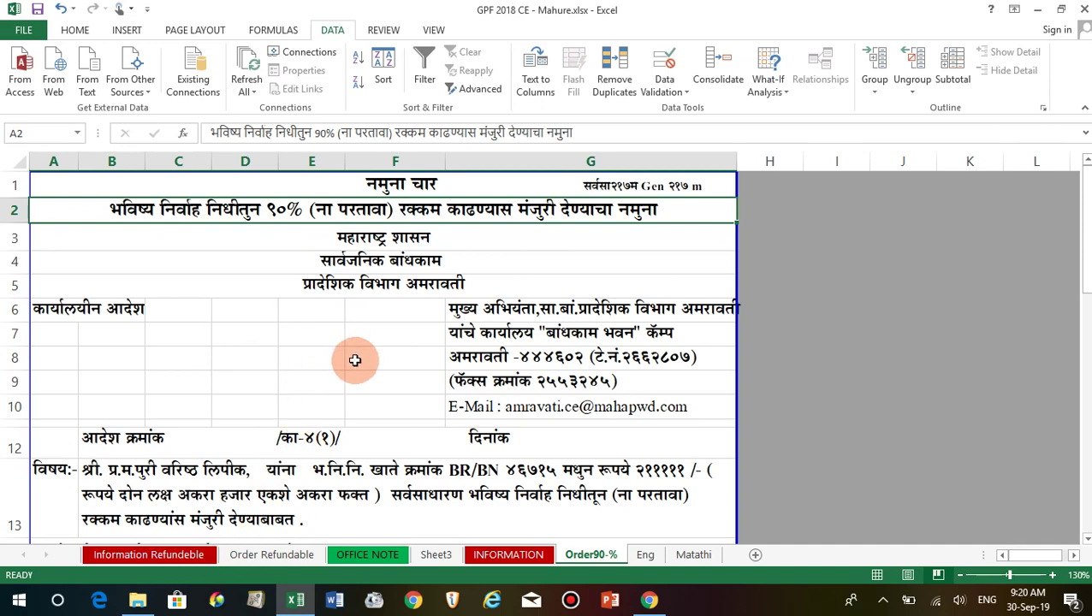
pyautogui.scroll(-1, 357, 358)
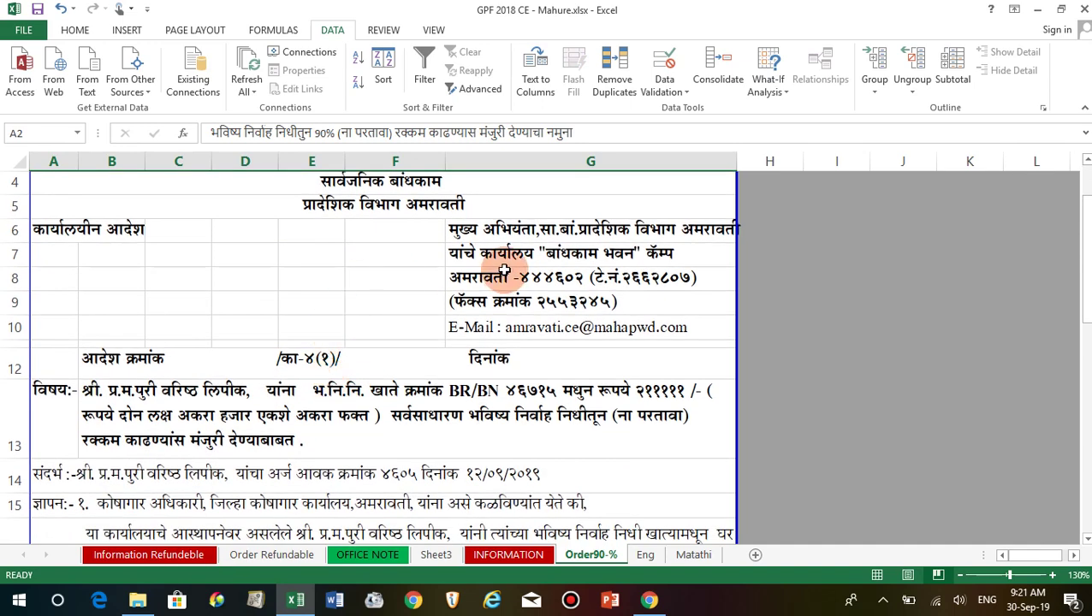
pyautogui.click(175, 417)
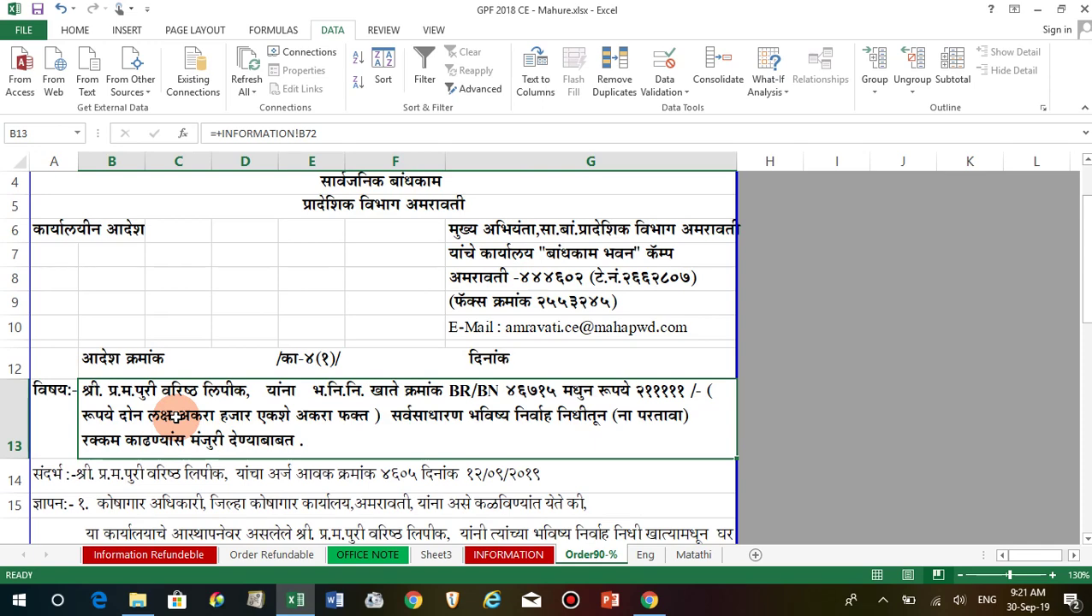
pyautogui.scroll(-1, 205, 406)
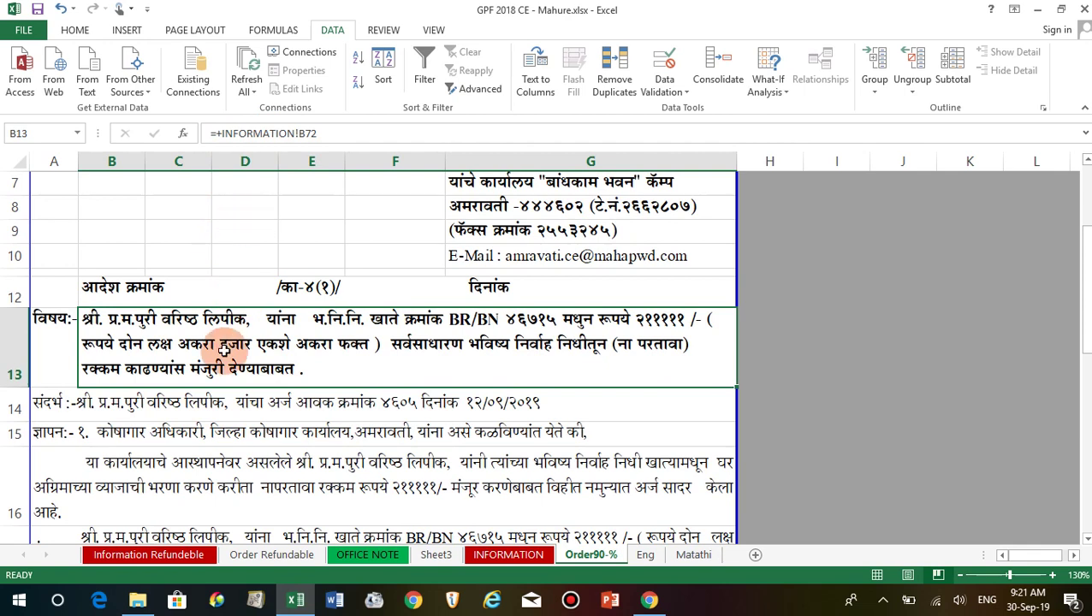
pyautogui.click(87, 408)
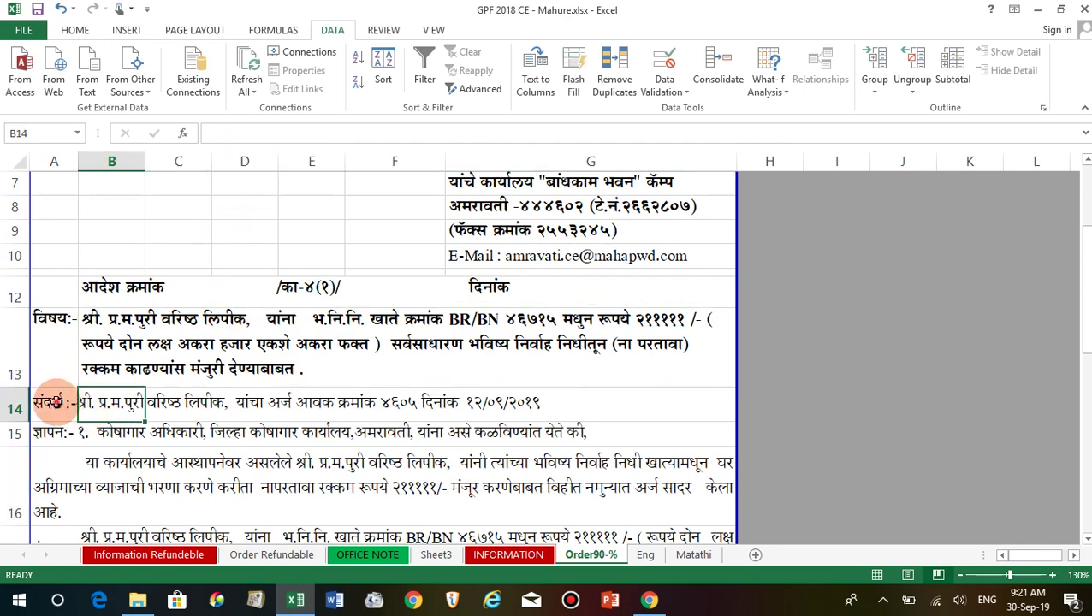
pyautogui.click(54, 402)
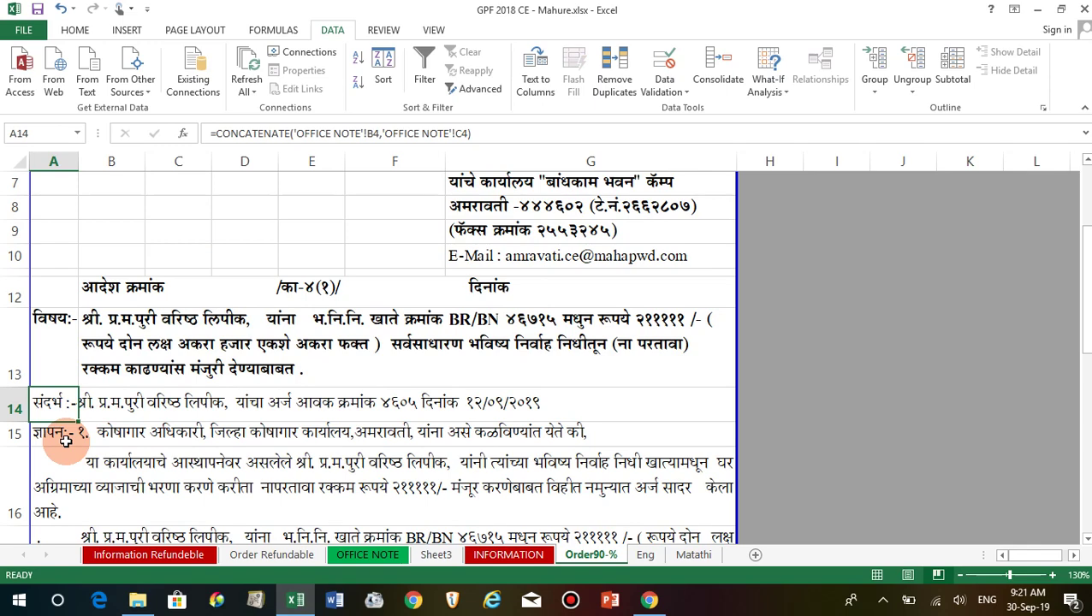
# Step: Inspect paragraph formulas in rows 16, 17 and 28 and balance amounts in G25 and G27
pyautogui.scroll(-1, 154, 411)
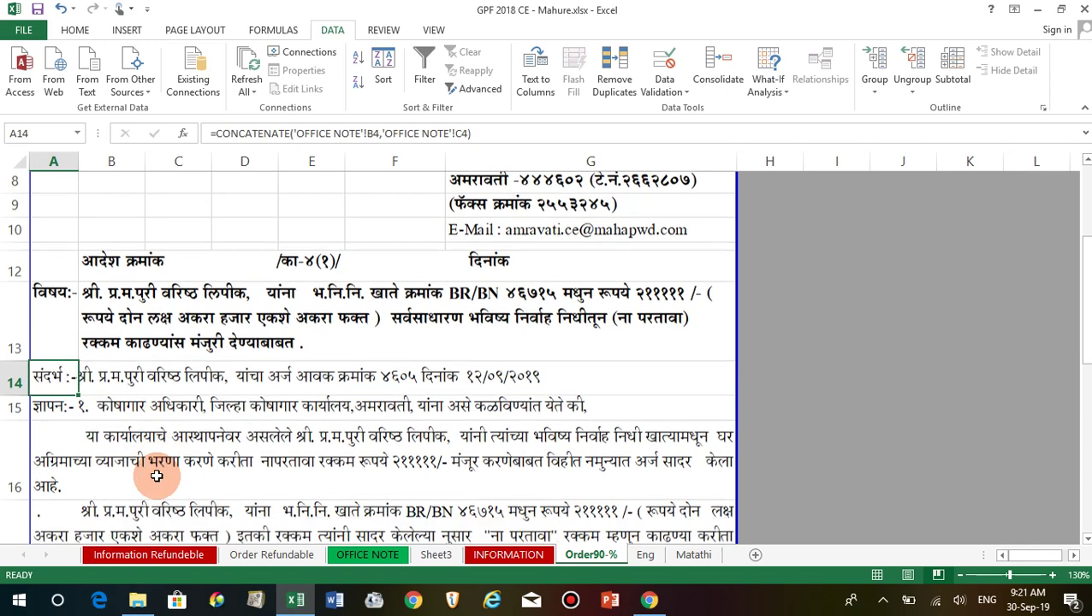
pyautogui.click(334, 419)
pyautogui.scroll(-1, 390, 465)
pyautogui.click(398, 434)
pyautogui.scroll(-2, 398, 437)
pyautogui.scroll(-1, 376, 343)
pyautogui.click(477, 258)
pyautogui.click(477, 349)
pyautogui.click(487, 391)
pyautogui.click(438, 469)
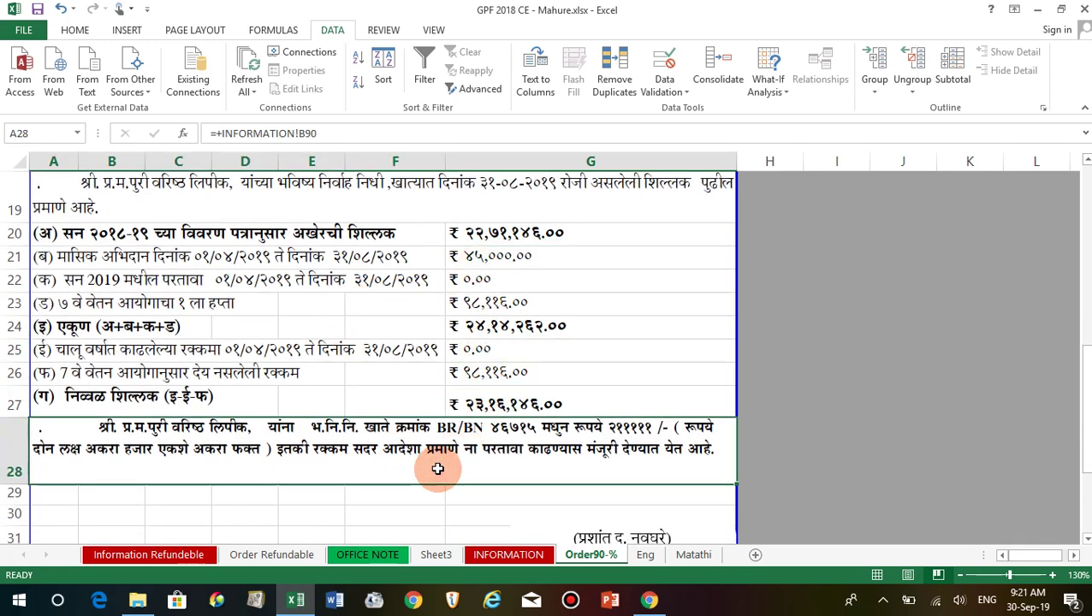
pyautogui.click(387, 492)
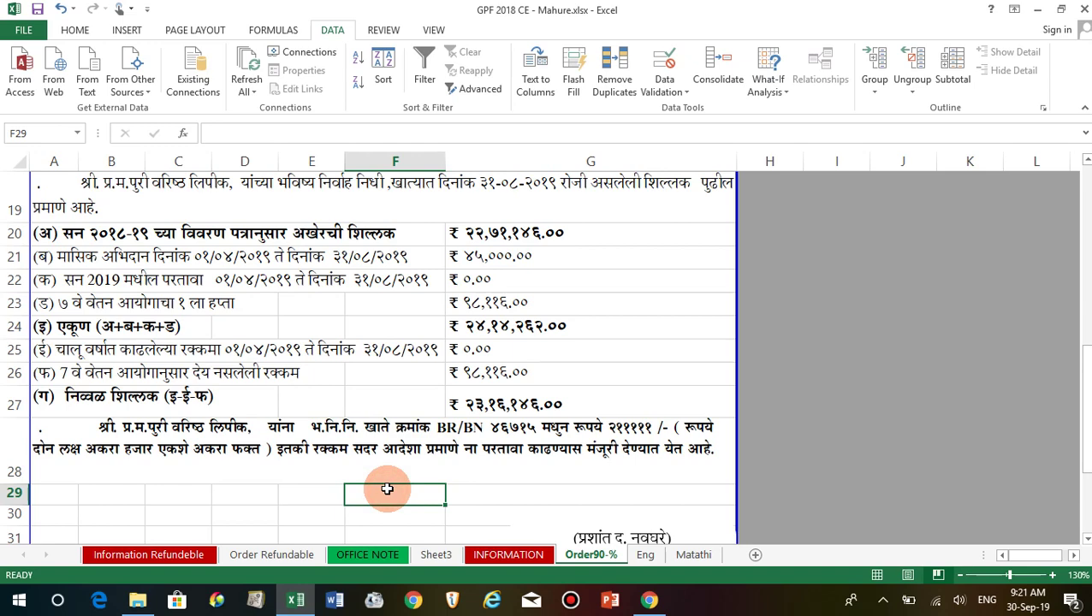
# Step: Recheck the subject paragraph in B13, then return to INFORMATION
pyautogui.scroll(1, 389, 489)
pyautogui.scroll(4, 387, 484)
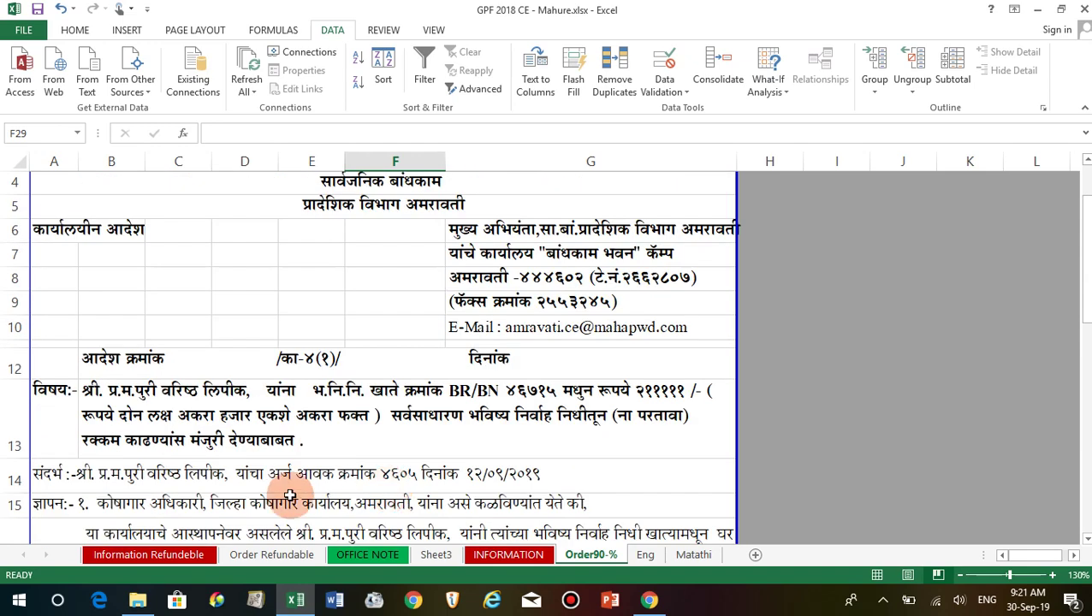
pyautogui.click(210, 432)
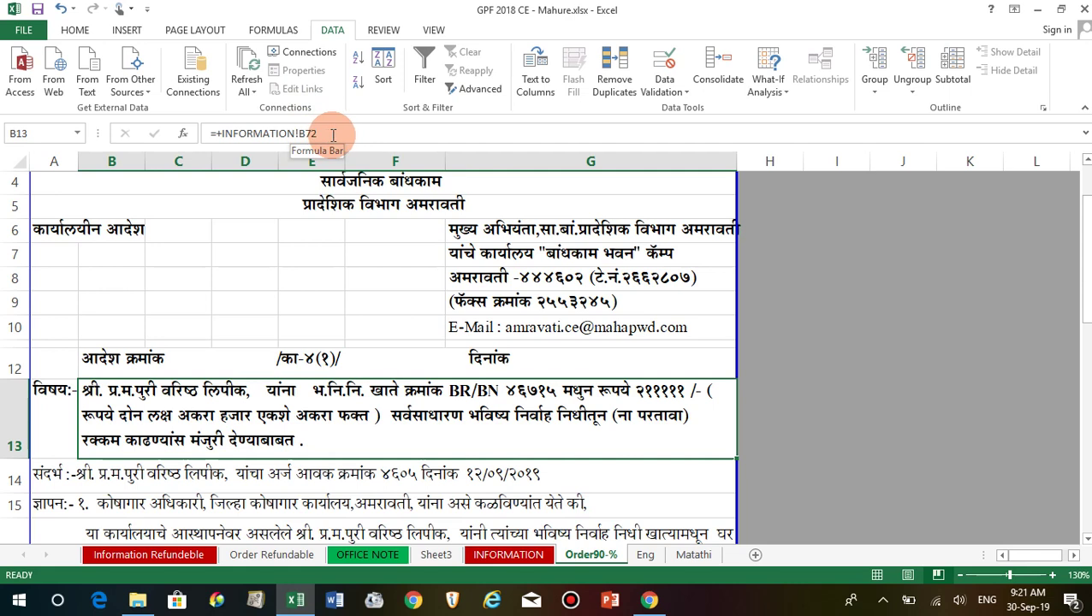
pyautogui.moveTo(366, 383); pyautogui.dragTo(395, 438)
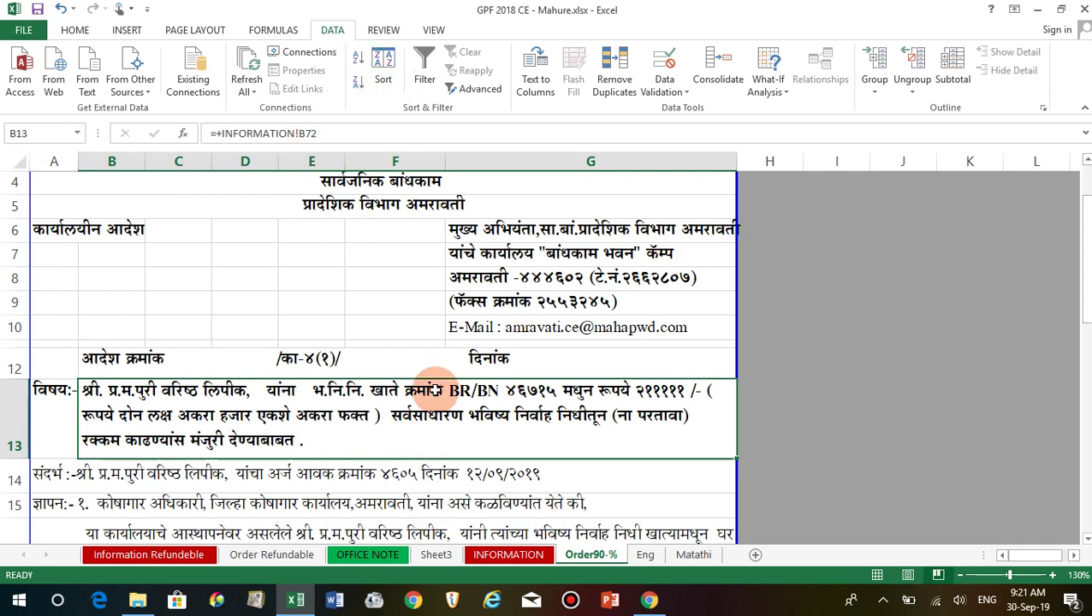
pyautogui.click(532, 556)
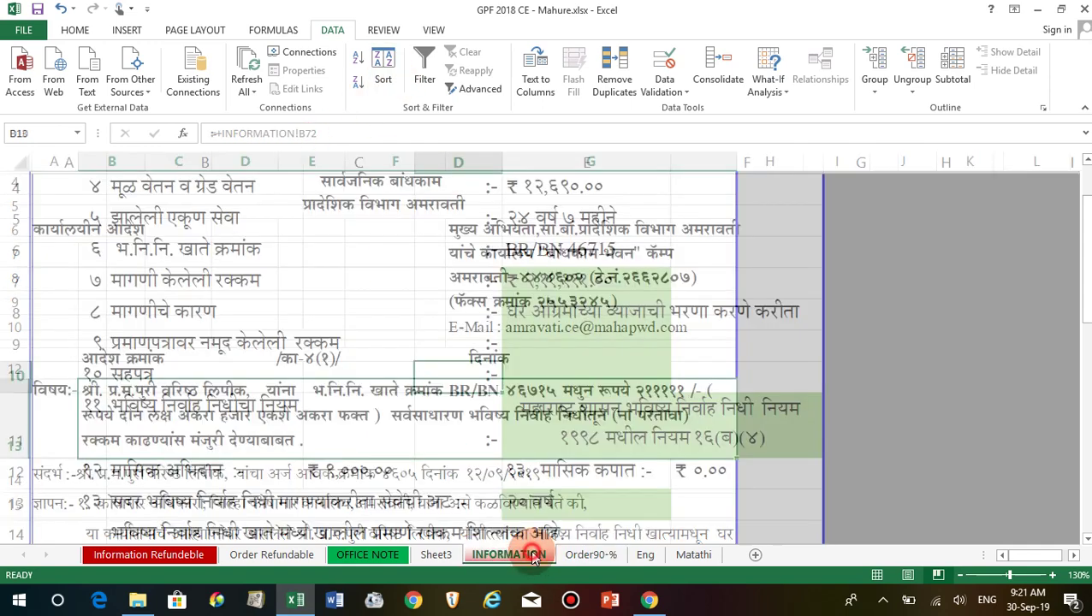
# Step: Show B72's =+CONCATENATE(E2,E3,B71,…,H68) subject formula and open it for editing
pyautogui.scroll(-4, 179, 411)
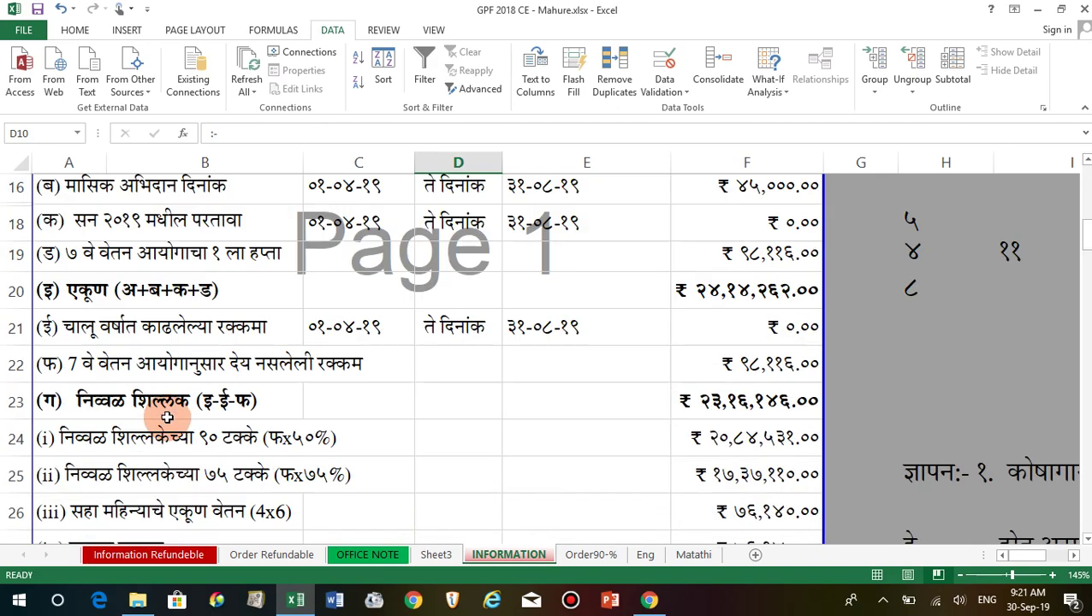
pyautogui.scroll(-4, 166, 414)
pyautogui.scroll(-3, 166, 417)
pyautogui.scroll(-1, 166, 417)
pyautogui.scroll(-3, 166, 417)
pyautogui.scroll(-2, 166, 417)
pyautogui.scroll(-2, 166, 417)
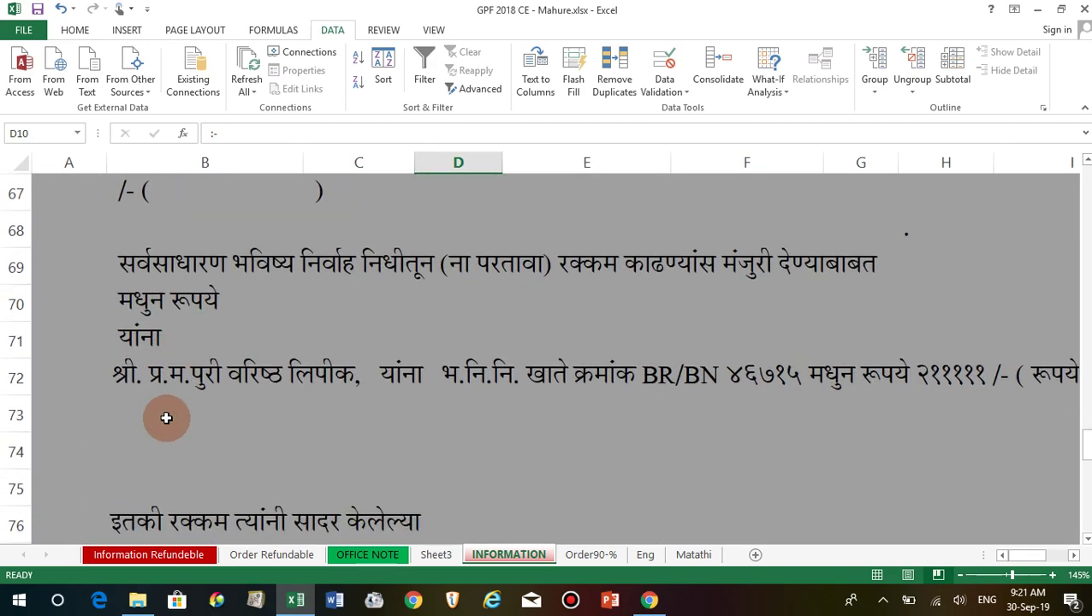
pyautogui.click(123, 377)
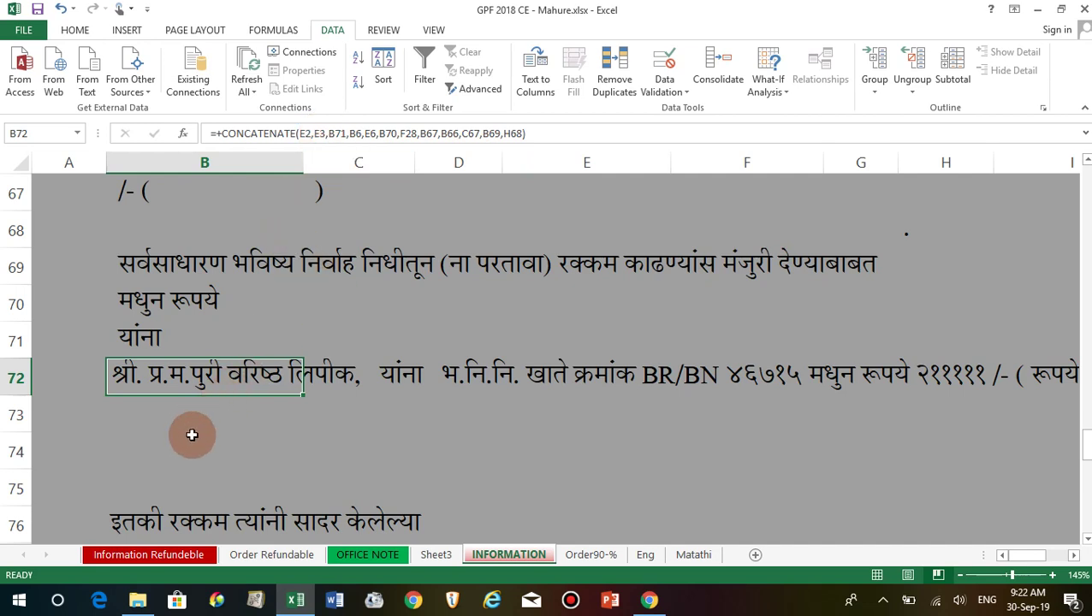
pyautogui.doubleClick(169, 373)
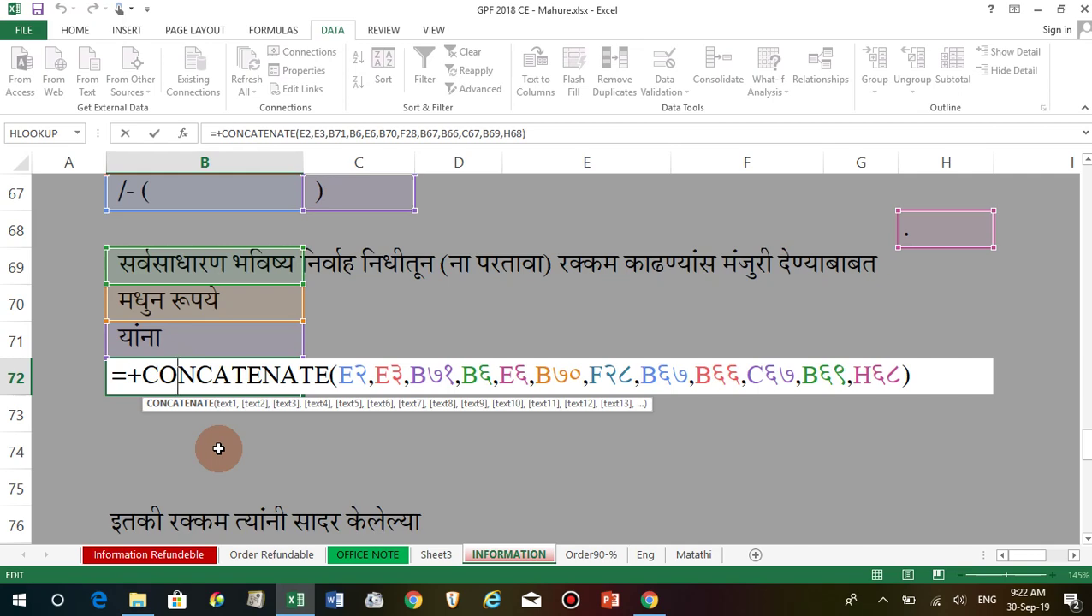
# Step: Scroll up to row 1 to trace B72's referenced cells E2, E3 and E6
pyautogui.scroll(1, 190, 444)
pyautogui.scroll(1, 192, 444)
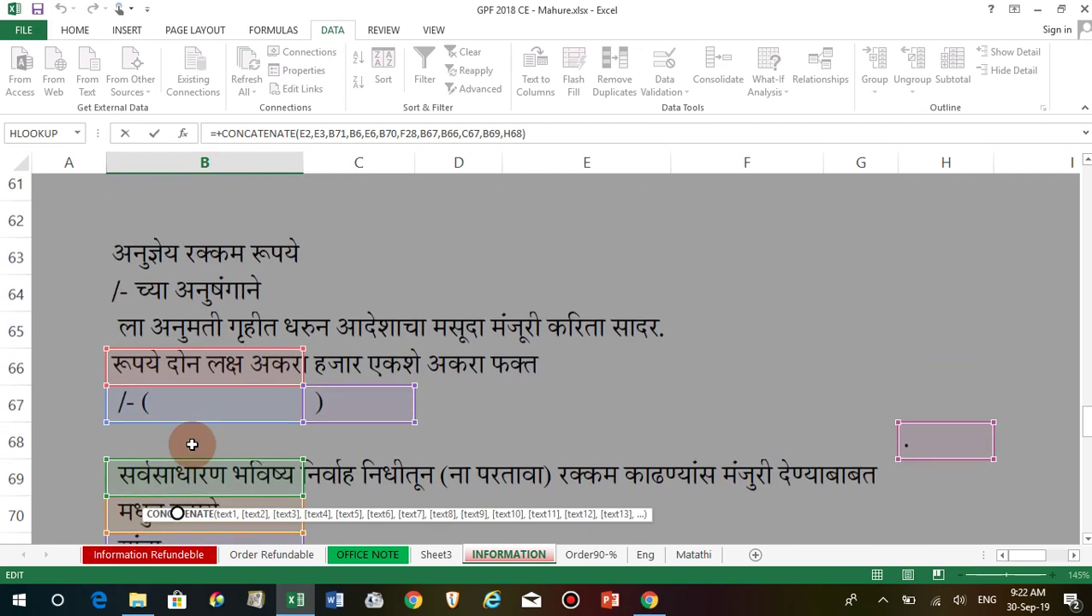
pyautogui.scroll(-1, 147, 333)
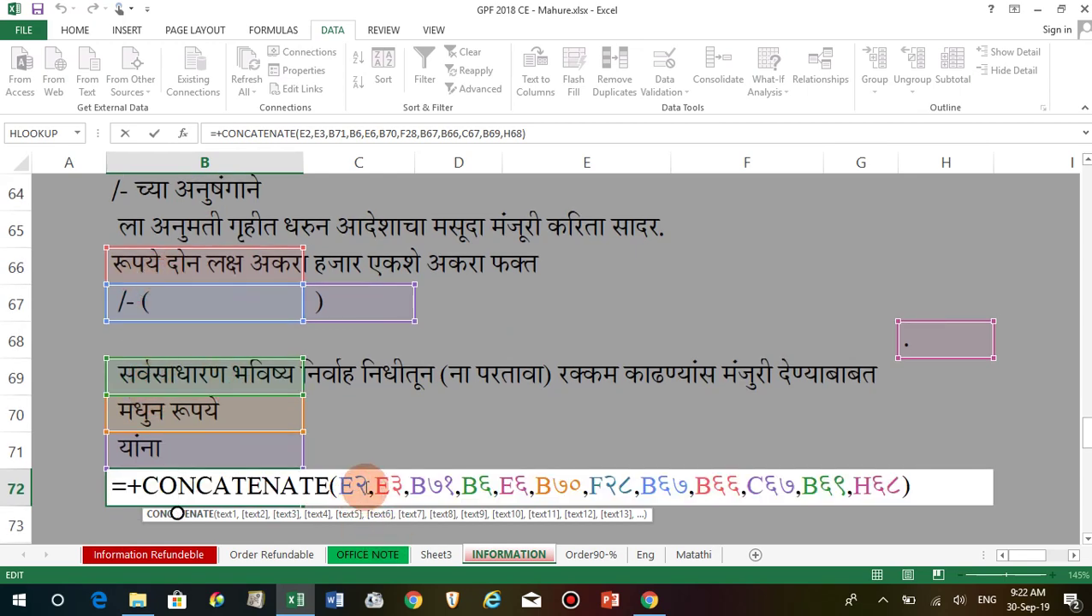
pyautogui.scroll(2, 305, 410)
pyautogui.scroll(8, 304, 410)
pyautogui.scroll(7, 311, 407)
pyautogui.scroll(2, 405, 354)
pyautogui.scroll(2, 408, 356)
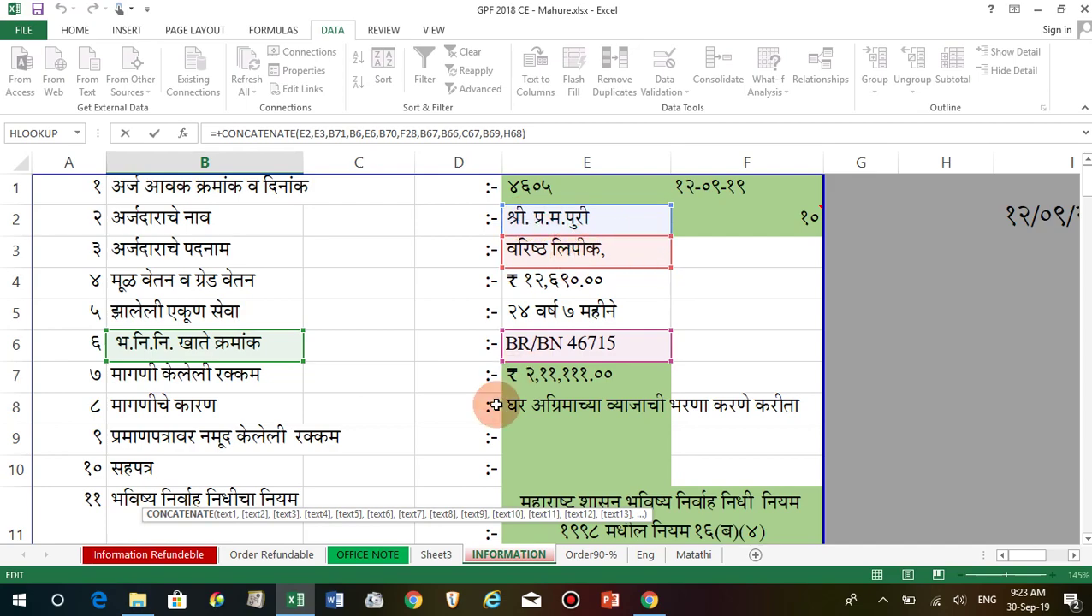
pyautogui.scroll(-4, 495, 399)
pyautogui.scroll(-4, 496, 402)
pyautogui.scroll(-6, 479, 408)
pyautogui.scroll(2, 428, 413)
pyautogui.scroll(2, 394, 414)
pyautogui.scroll(1, 395, 414)
pyautogui.scroll(2, 395, 411)
pyautogui.scroll(-3, 395, 414)
pyautogui.scroll(-5, 394, 413)
pyautogui.scroll(-3, 394, 413)
pyautogui.scroll(-2, 395, 415)
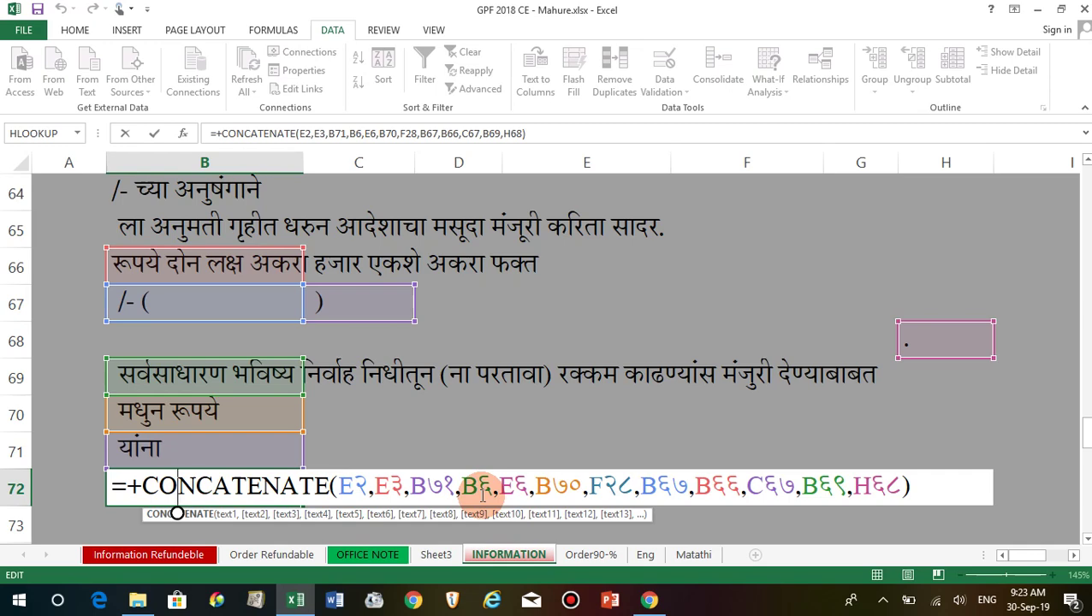
pyautogui.scroll(4, 486, 494)
pyautogui.scroll(7, 483, 494)
pyautogui.scroll(8, 477, 494)
pyautogui.scroll(3, 480, 494)
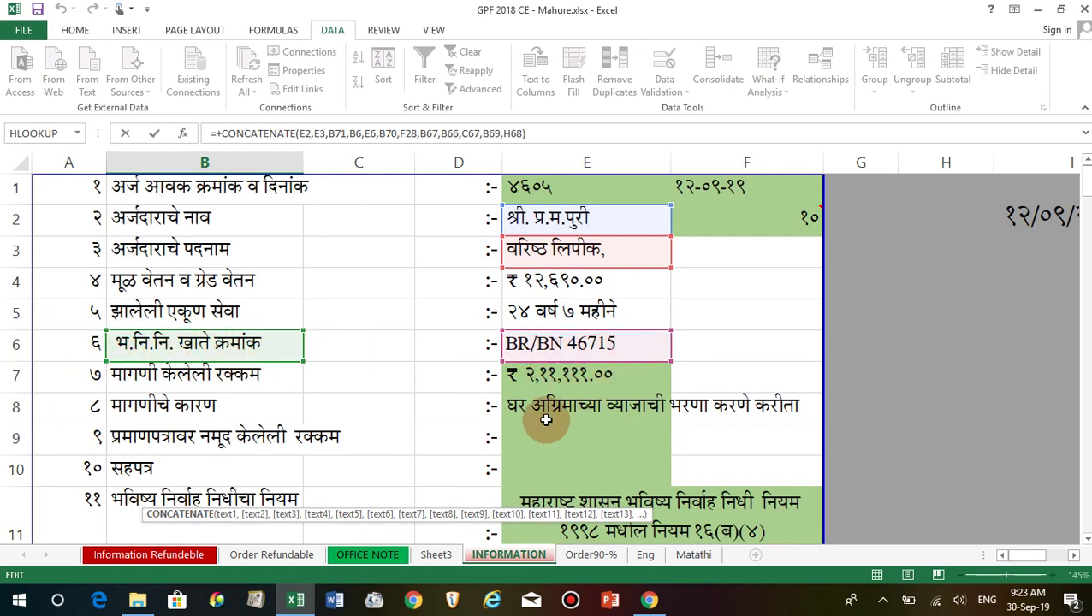
pyautogui.scroll(-4, 527, 424)
pyautogui.scroll(-8, 496, 440)
pyautogui.scroll(-5, 479, 441)
pyautogui.scroll(-1, 475, 438)
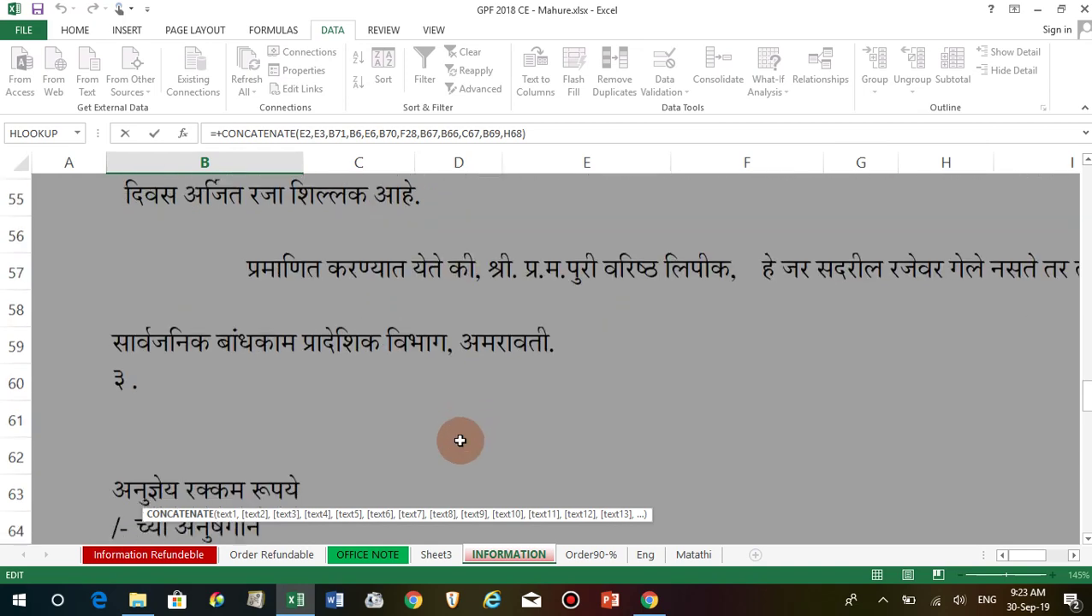
pyautogui.scroll(-5, 460, 440)
pyautogui.scroll(1, 445, 442)
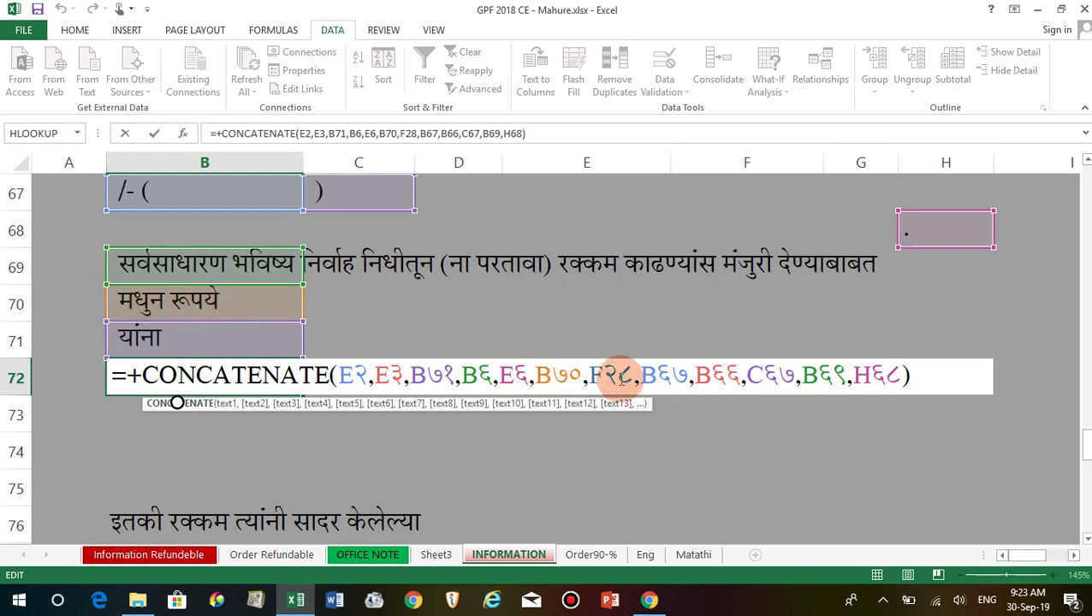
pyautogui.scroll(3, 621, 379)
pyautogui.scroll(7, 620, 379)
pyautogui.scroll(6, 621, 378)
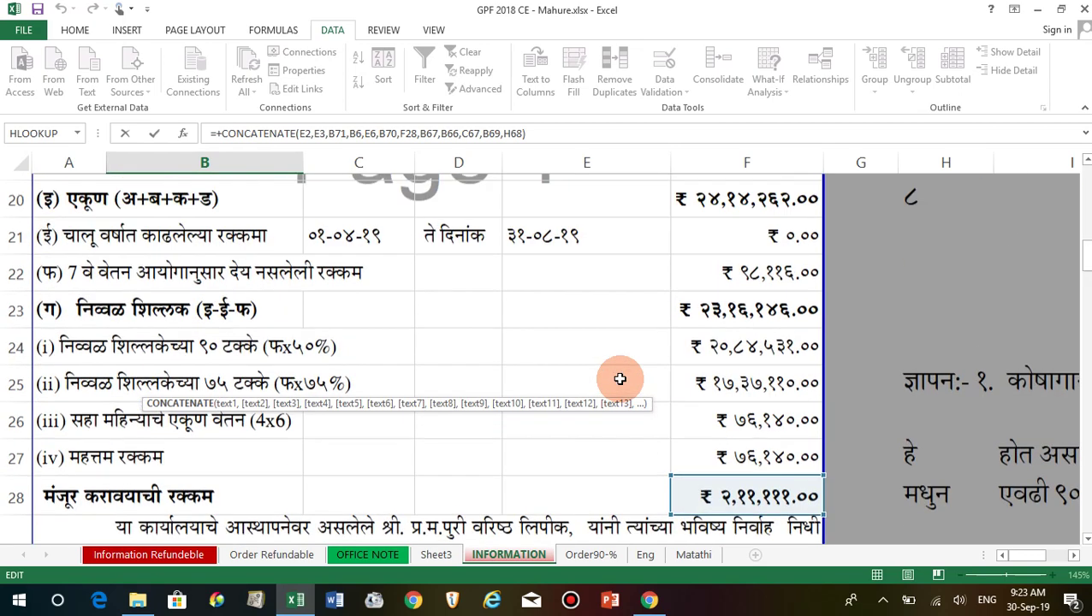
pyautogui.scroll(-1, 618, 389)
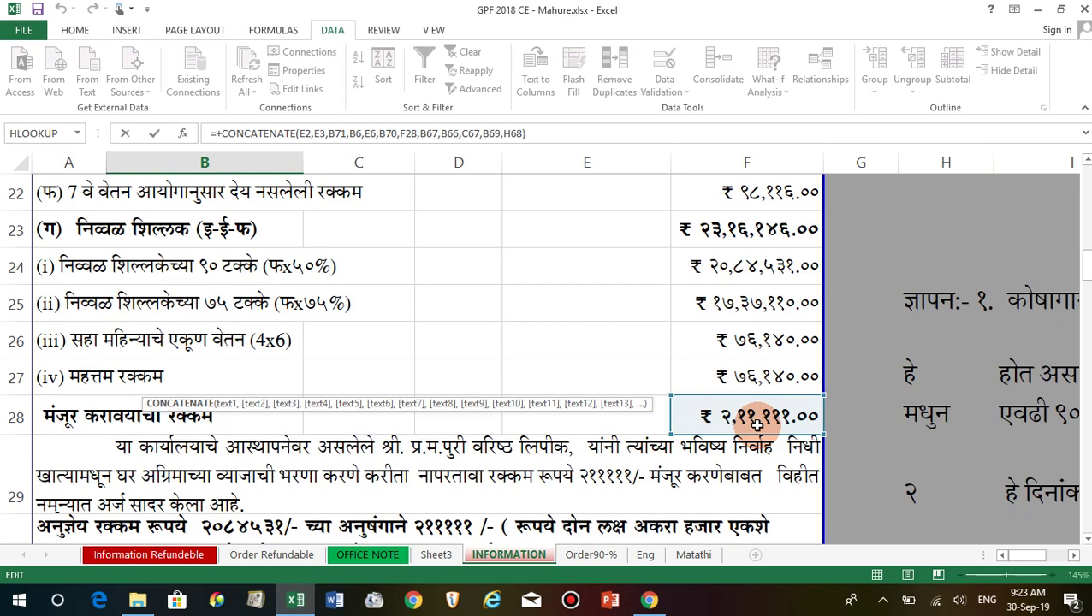
pyautogui.scroll(-3, 454, 454)
pyautogui.scroll(-2, 455, 451)
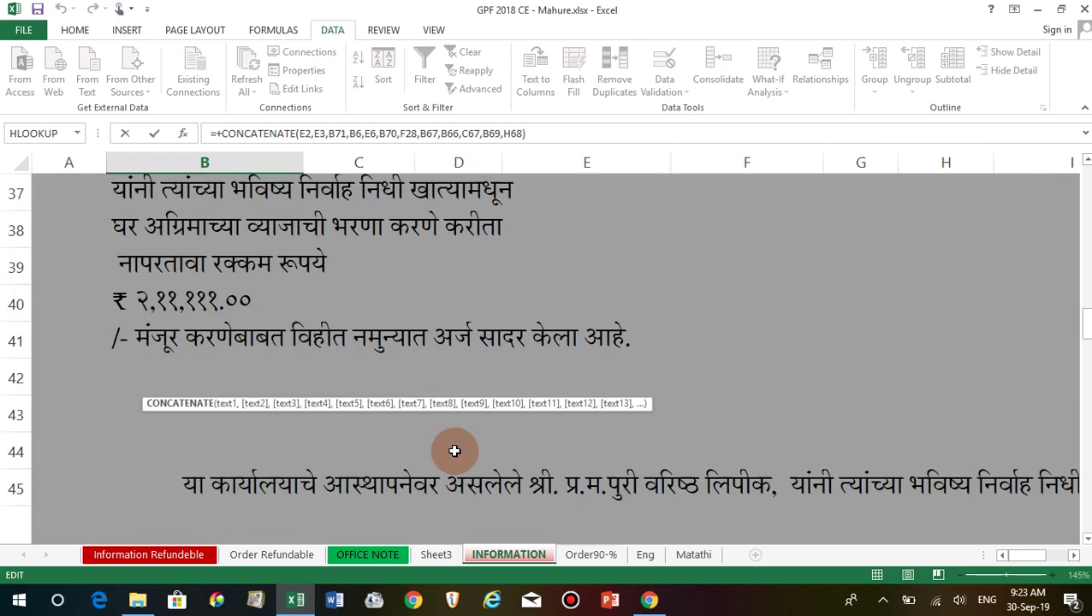
pyautogui.scroll(-2, 454, 451)
pyautogui.scroll(-1, 455, 451)
pyautogui.scroll(-4, 454, 451)
pyautogui.scroll(-2, 454, 451)
pyautogui.scroll(-1, 454, 451)
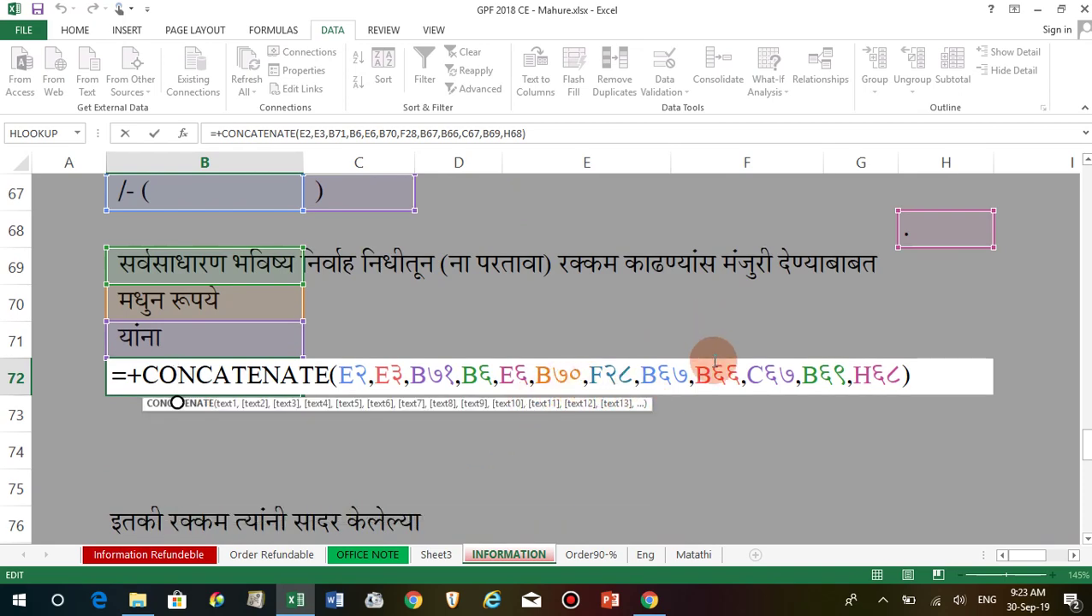
pyautogui.scroll(1, 713, 359)
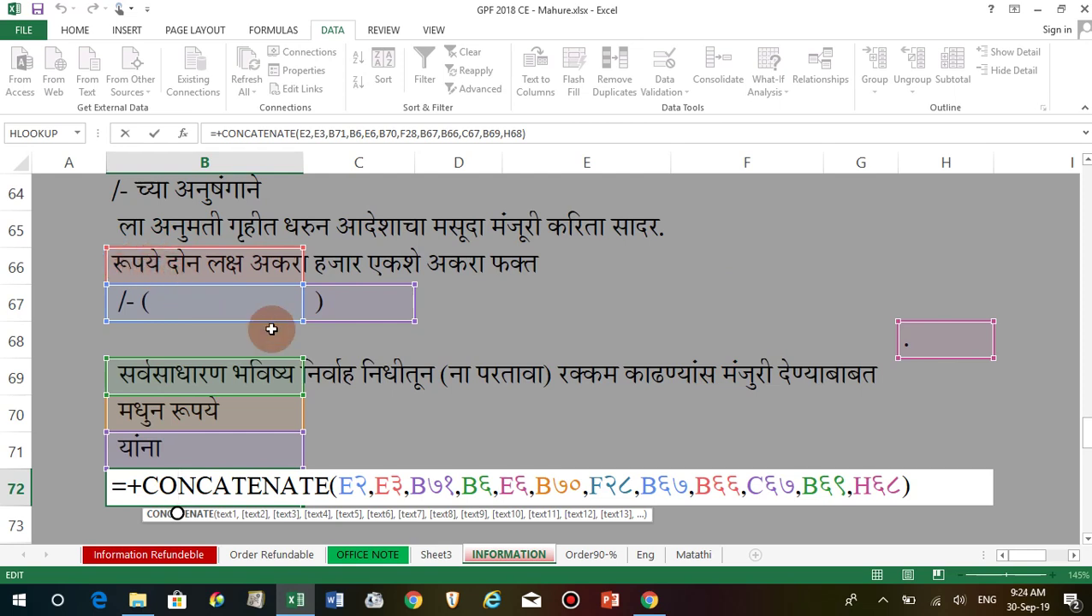
# Step: Review B72's referenced cells and commit the formula unchanged to show the joined subject sentence
pyautogui.scroll(-2, 468, 360)
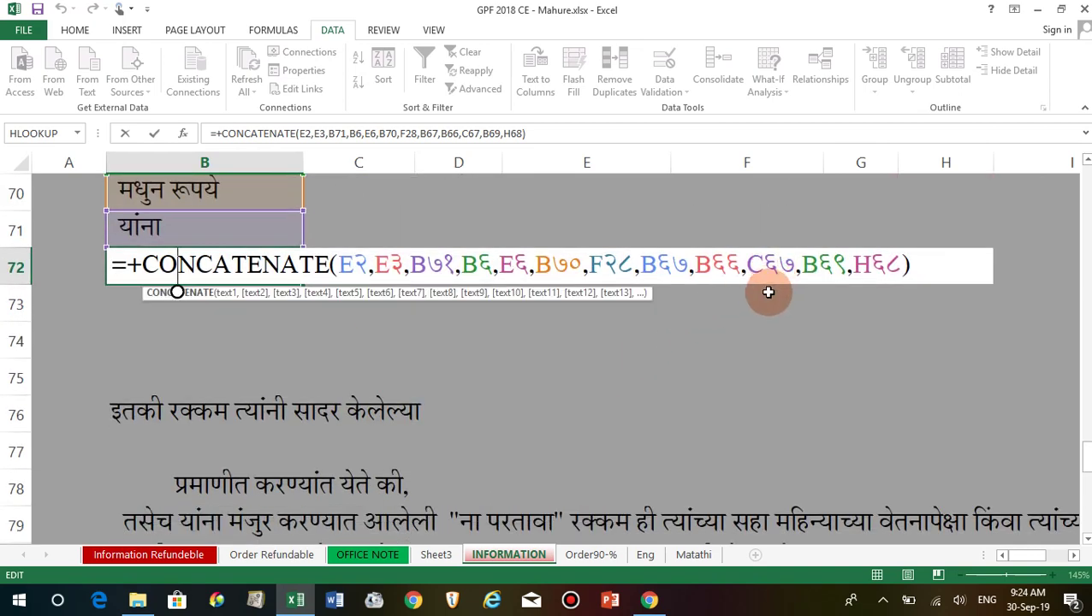
pyautogui.scroll(2, 768, 293)
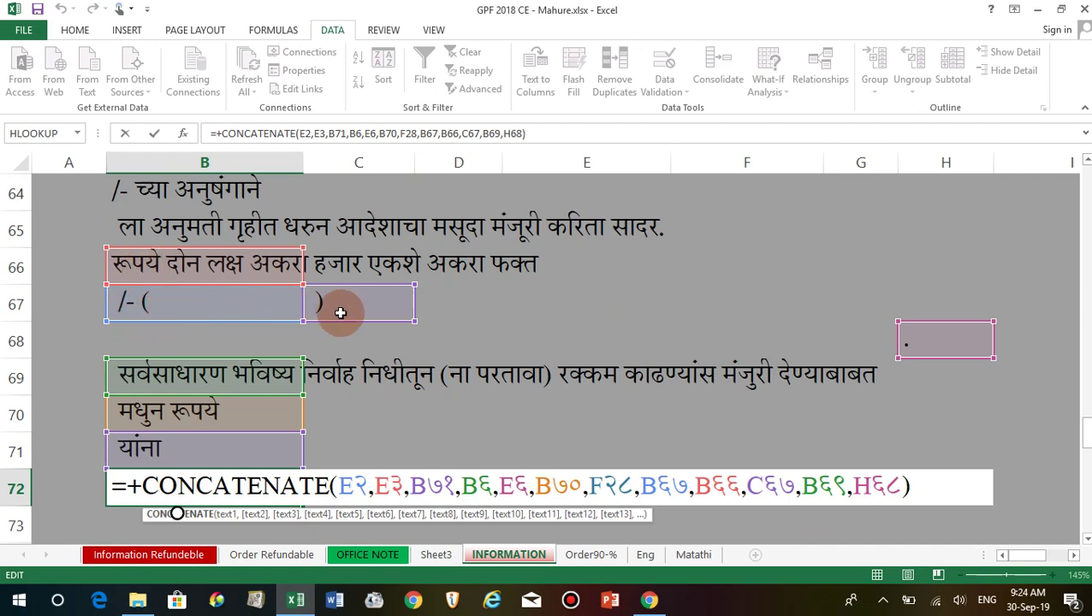
pyautogui.scroll(-1, 509, 394)
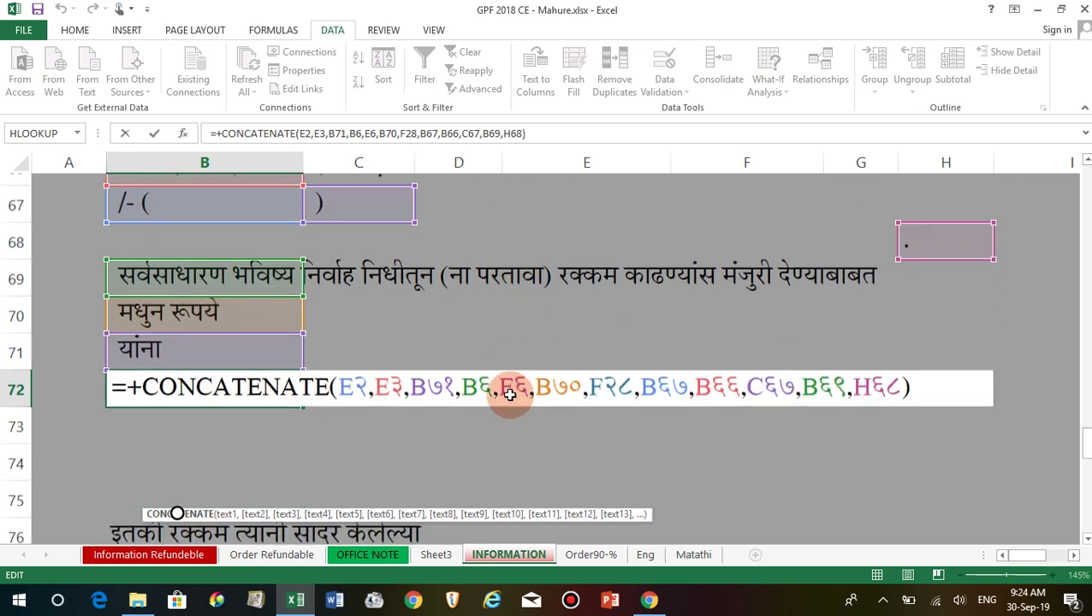
pyautogui.scroll(-1, 509, 394)
pyautogui.scroll(2, 754, 340)
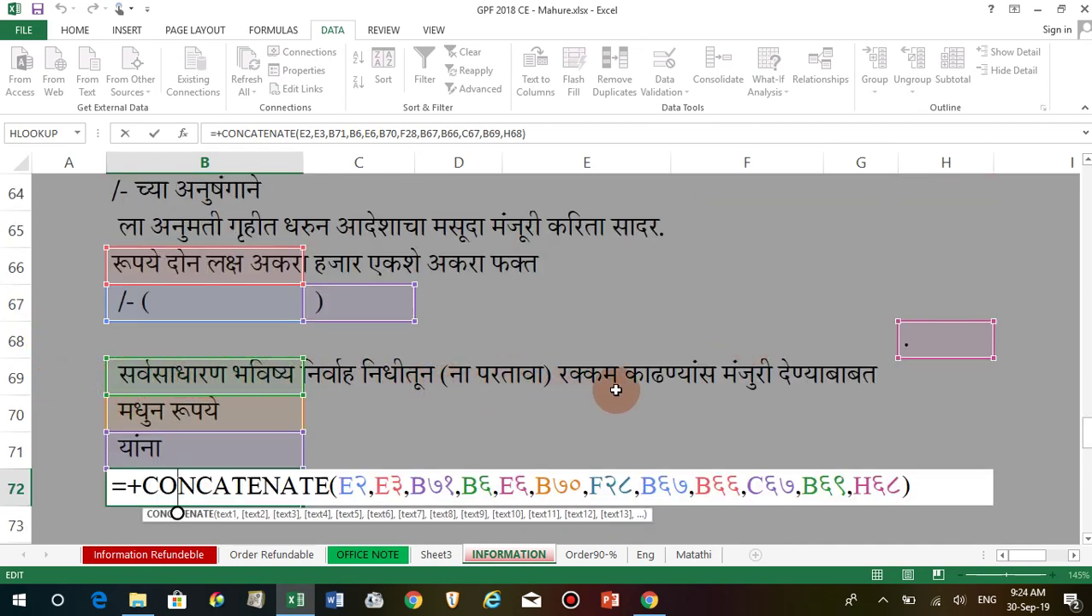
pyautogui.scroll(-2, 852, 400)
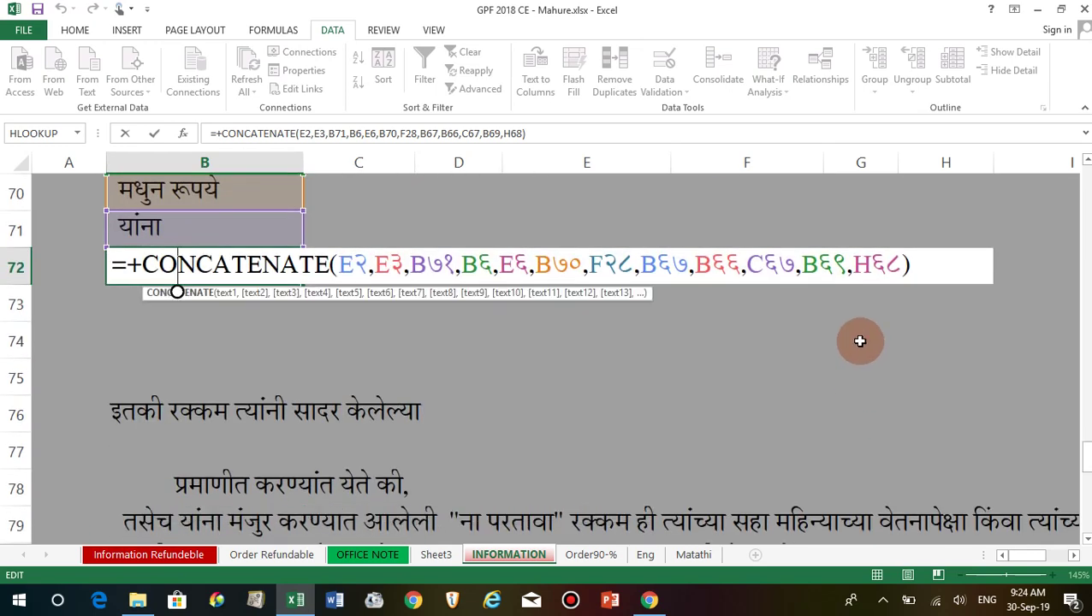
pyautogui.scroll(1, 407, 365)
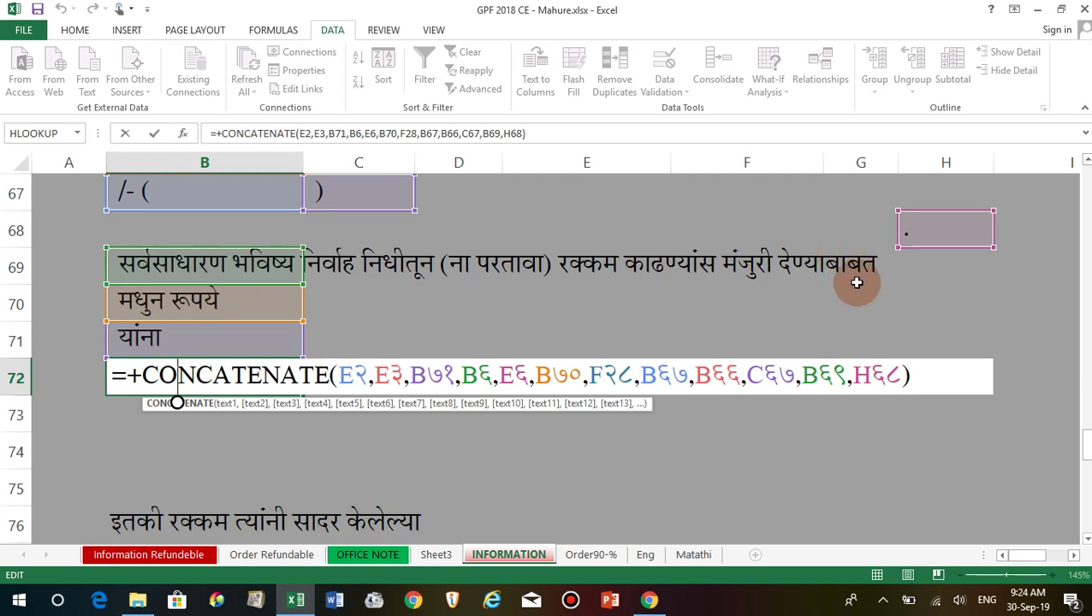
pyautogui.click(731, 331)
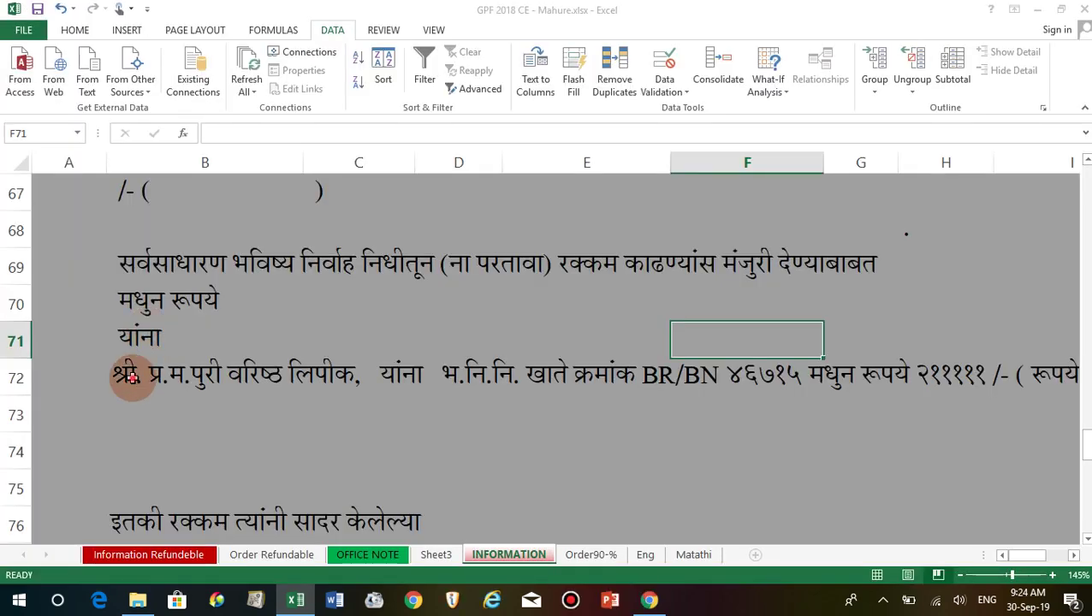
# Step: Read the full joined sentence in B72, then view it as the Order90-% subject line
pyautogui.click(130, 377)
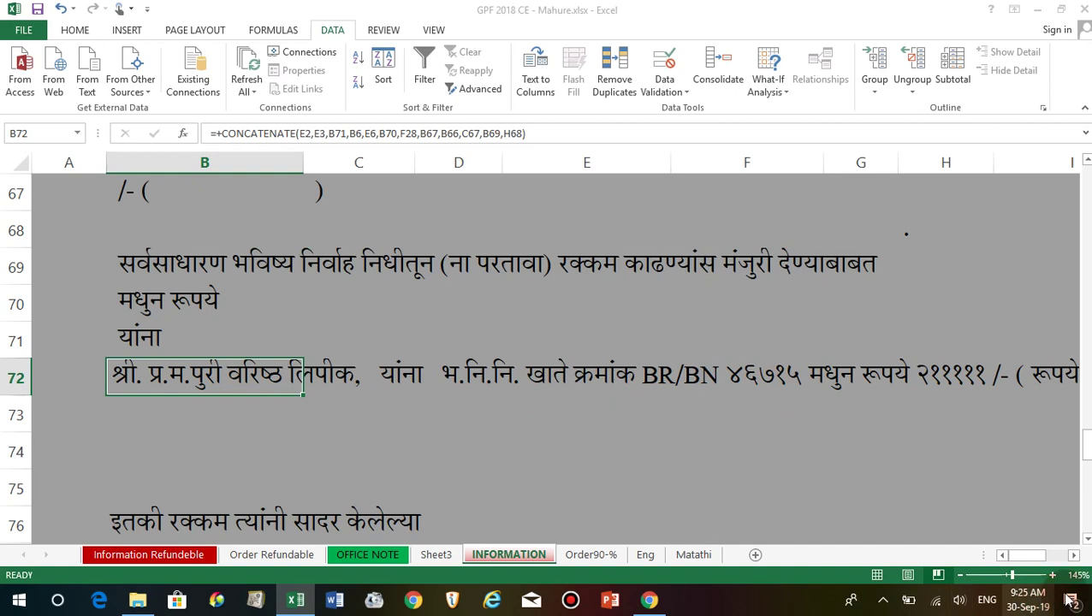
pyautogui.click(1073, 556)
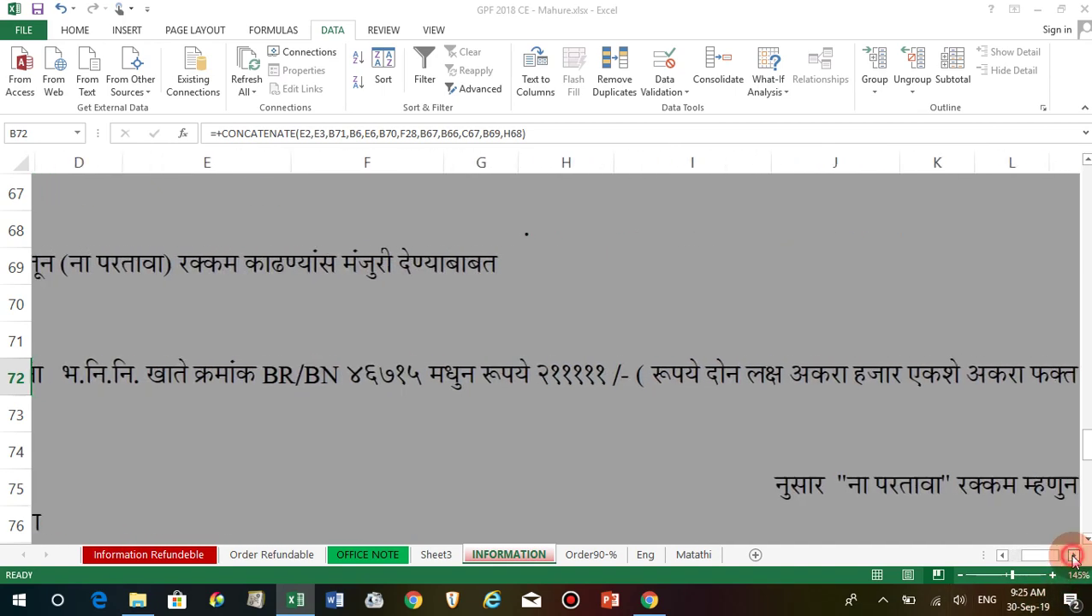
pyautogui.moveTo(1073, 556); pyautogui.dragTo(1073, 558)
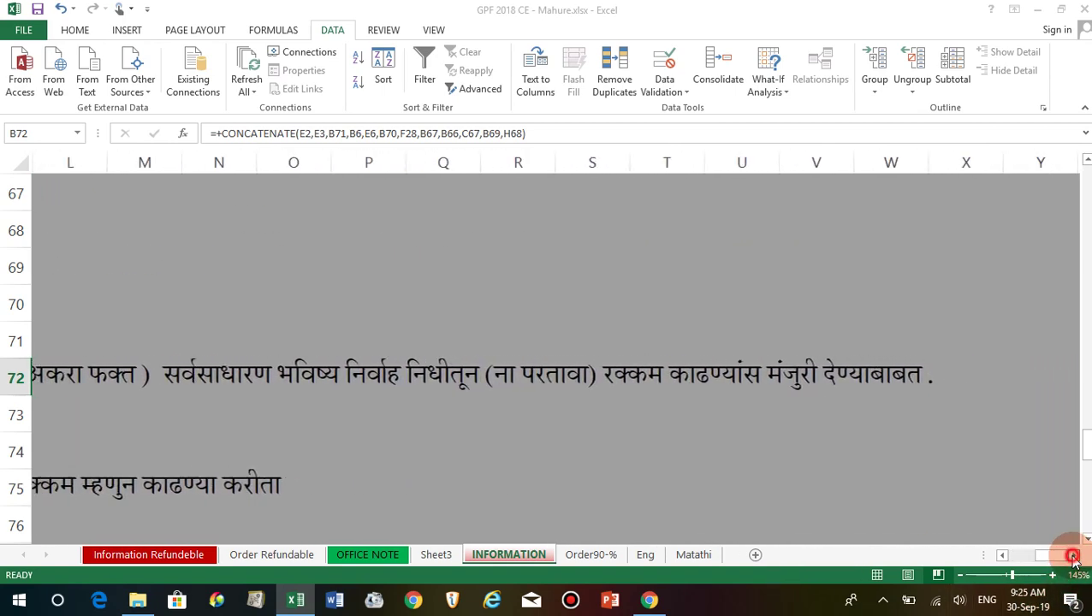
pyautogui.moveTo(1040, 556); pyautogui.dragTo(972, 556)
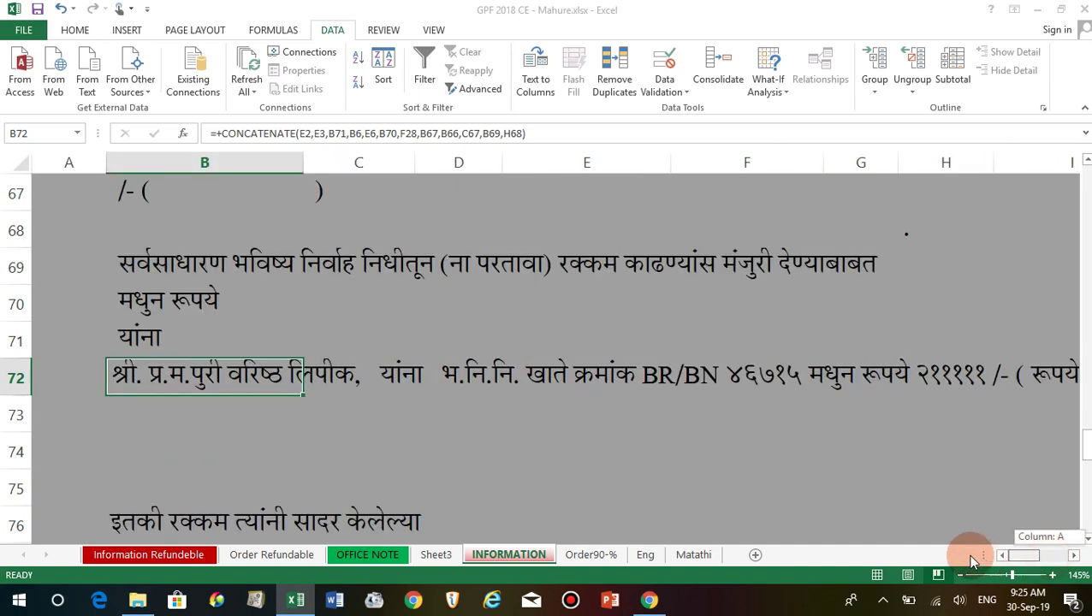
pyautogui.click(779, 267)
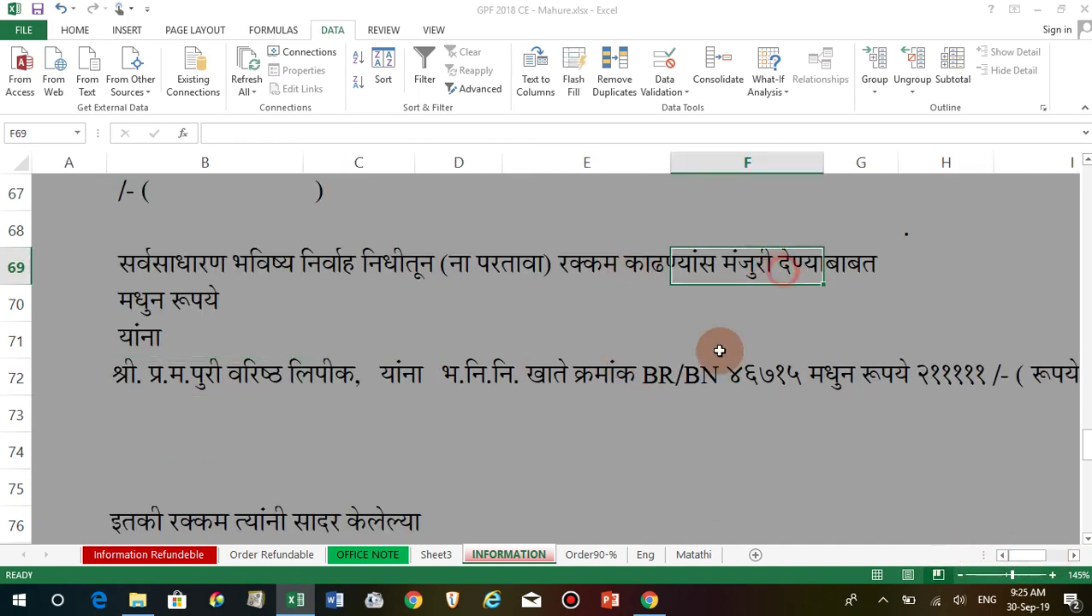
pyautogui.click(584, 555)
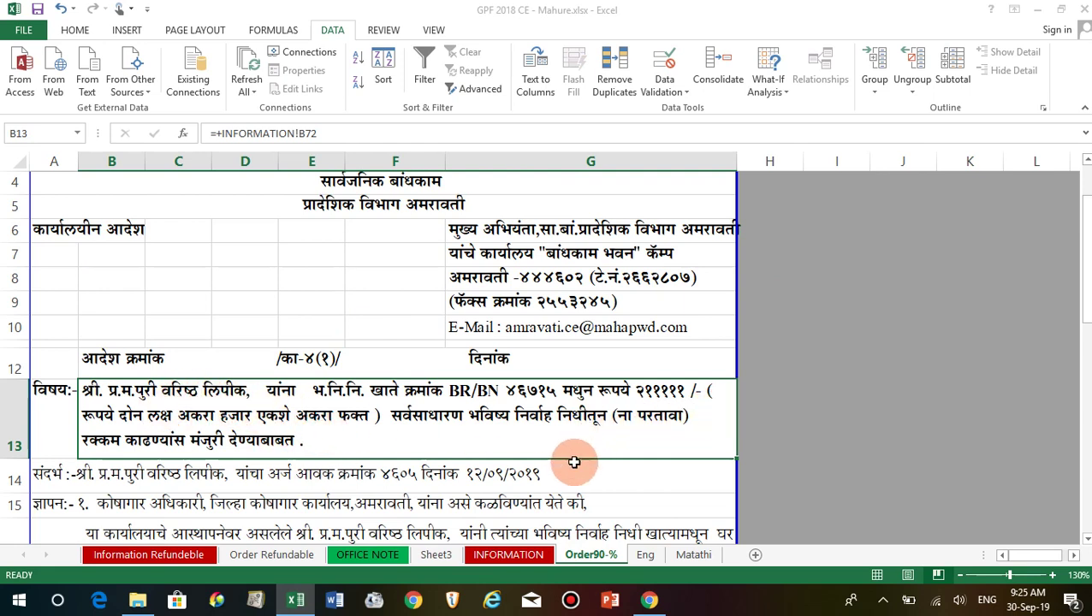
# Step: Inspect the formulas in Order90-% cells A14 through A18 to see which INFORMATION cells they use
pyautogui.click(47, 477)
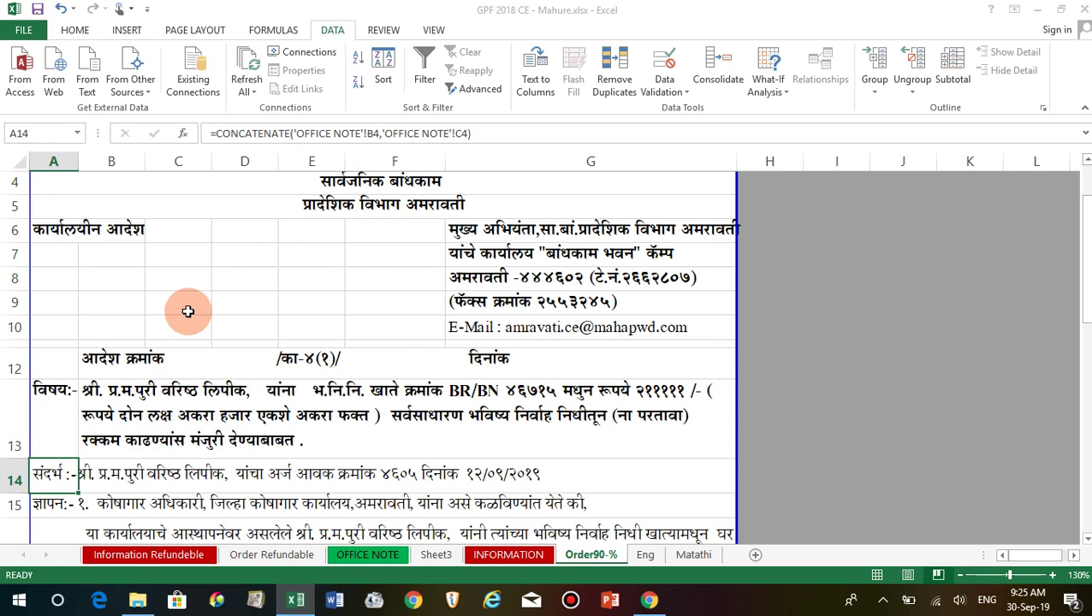
pyautogui.click(53, 503)
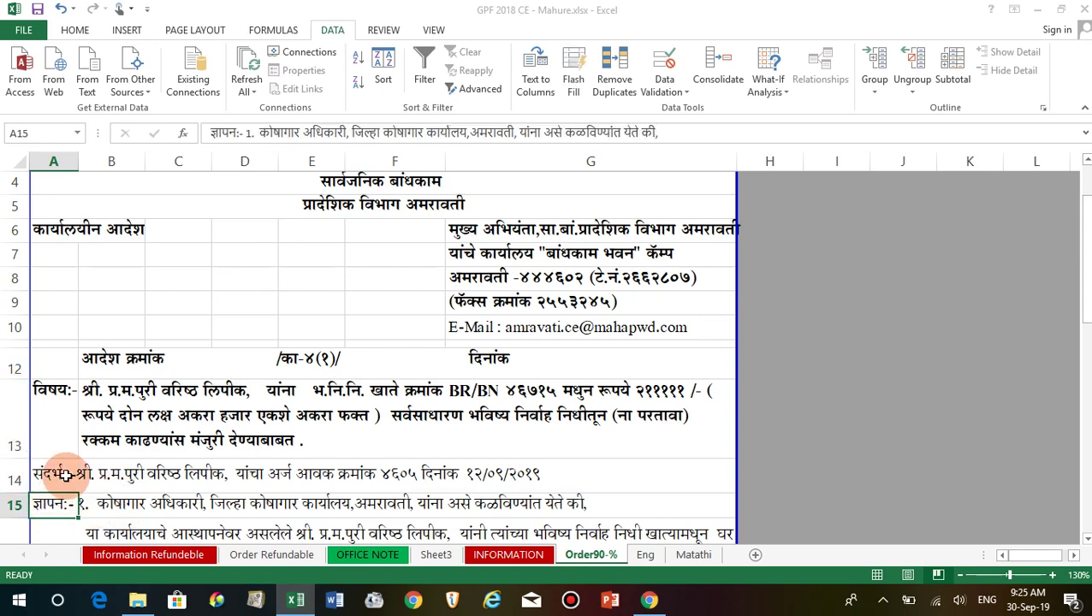
pyautogui.scroll(-1, 68, 488)
pyautogui.scroll(-1, 129, 445)
pyautogui.click(135, 409)
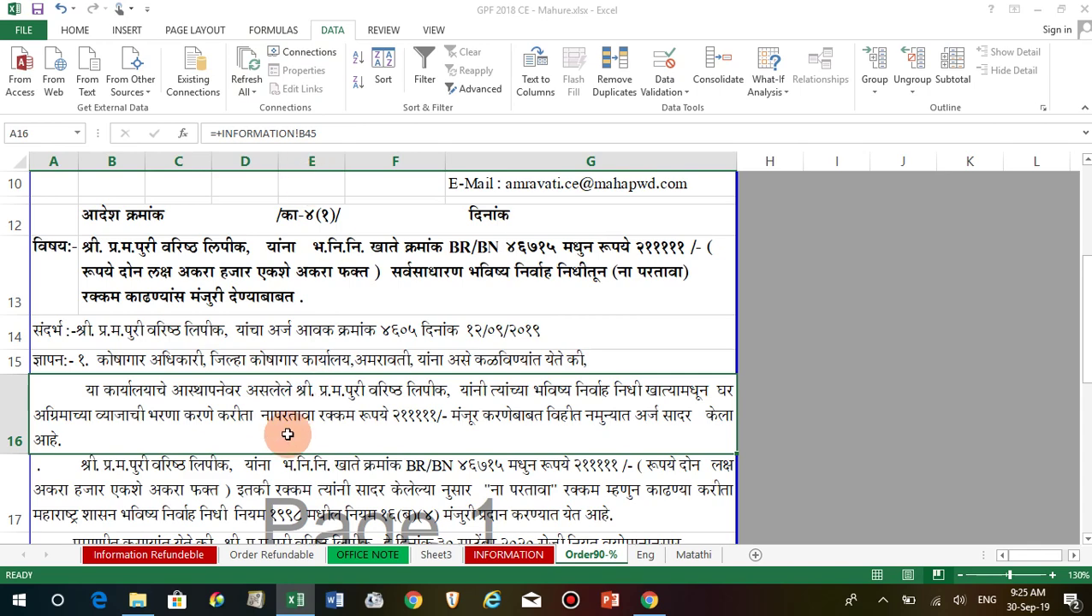
pyautogui.scroll(-1, 298, 427)
pyautogui.click(257, 452)
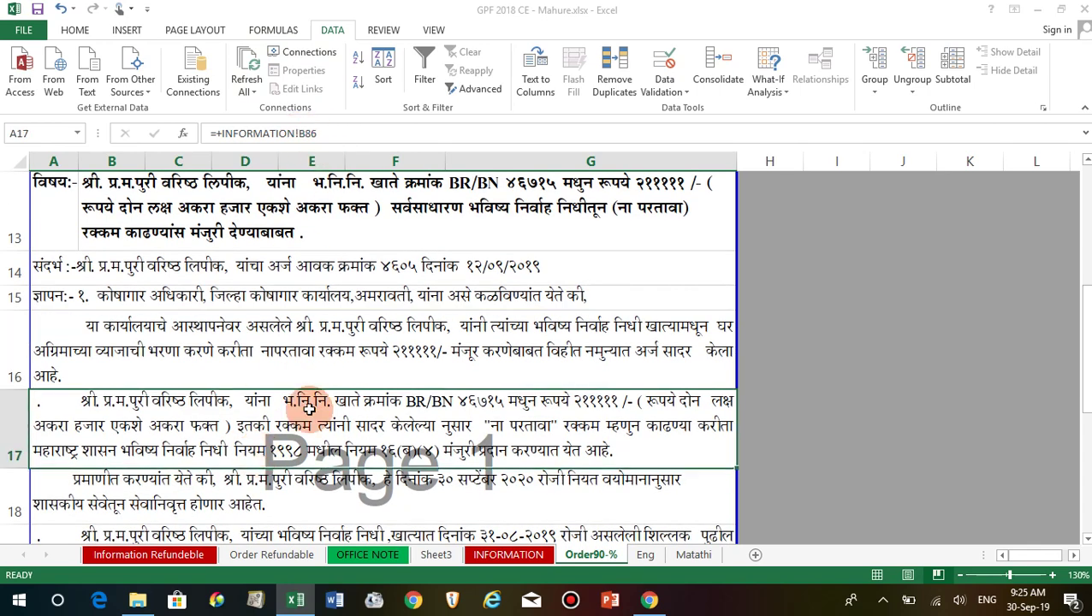
pyautogui.scroll(-1, 308, 389)
pyautogui.click(239, 342)
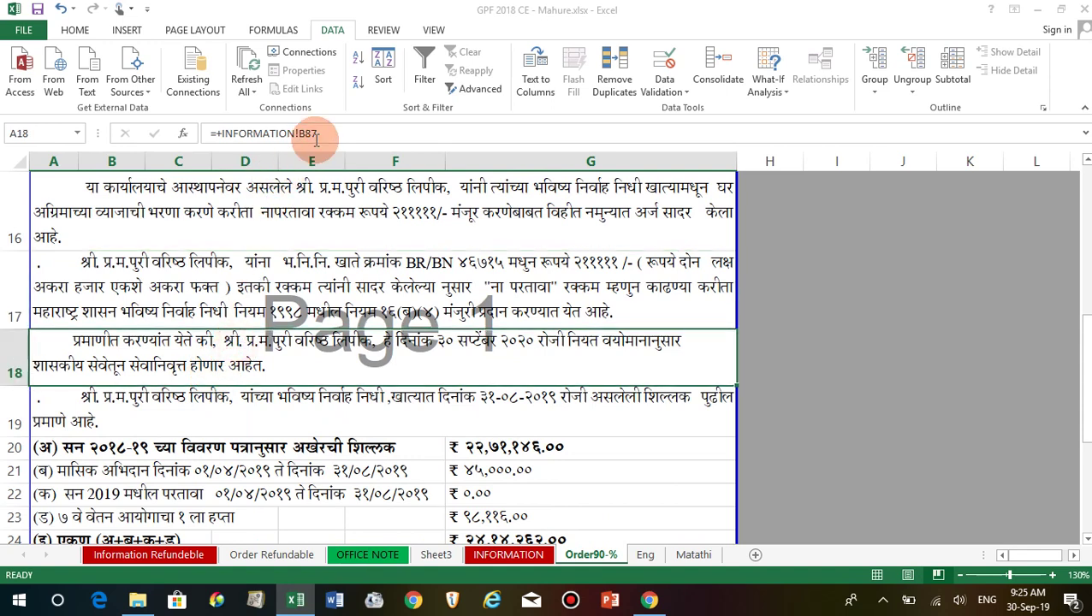
# Step: Return to the INFORMATION sheet and scroll down to the paragraph rows around row 82
pyautogui.click(515, 555)
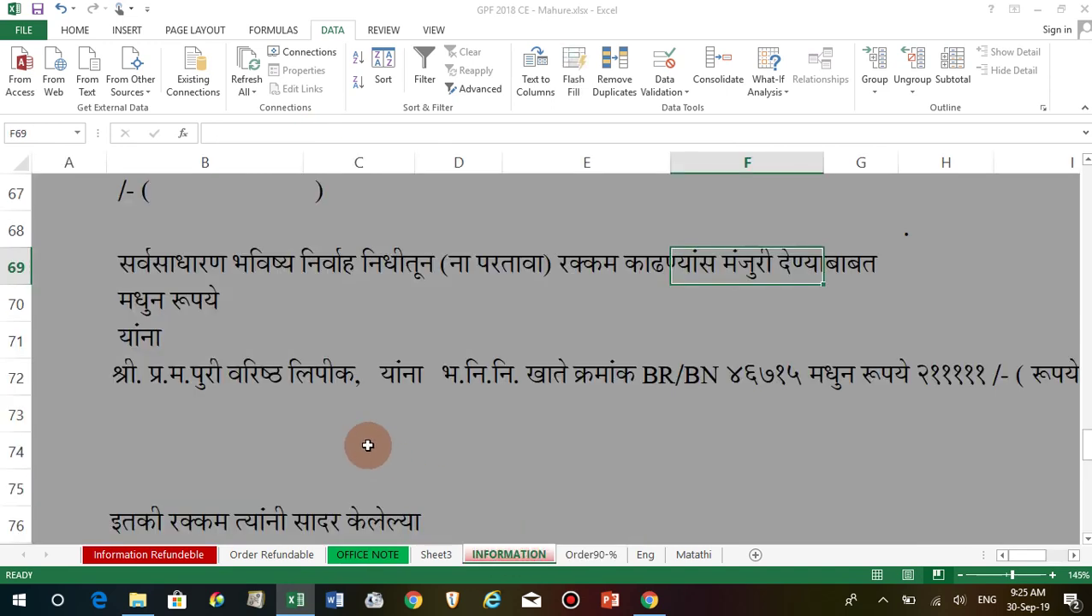
pyautogui.scroll(-3, 242, 433)
pyautogui.scroll(-2, 242, 432)
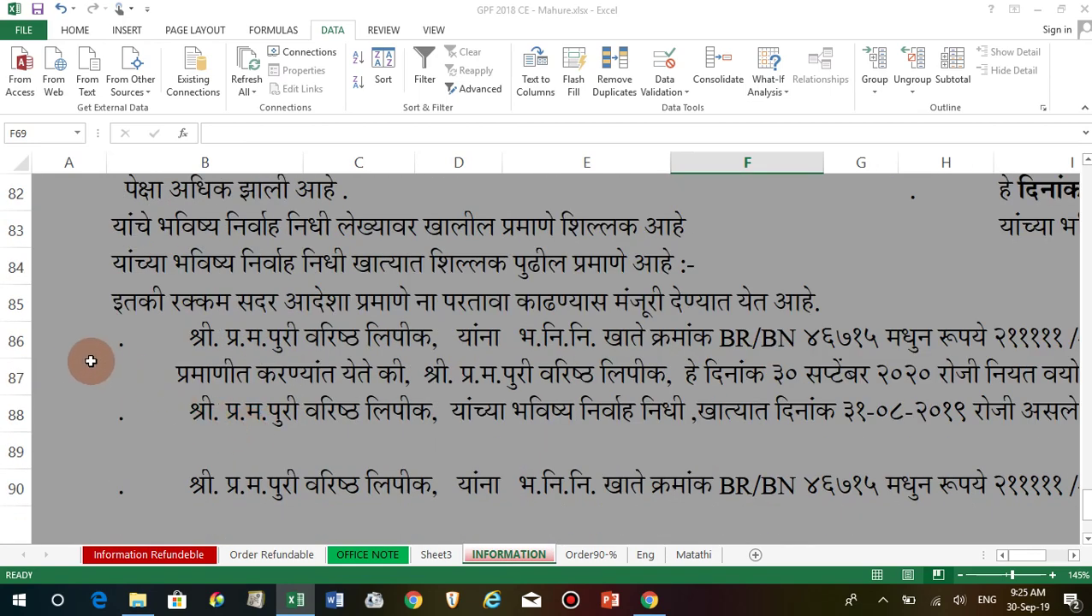
# Step: Commit =+CONCATENATE(B78,E2,E3,I82) in B87, joining those parts into one sentence
pyautogui.click(165, 379)
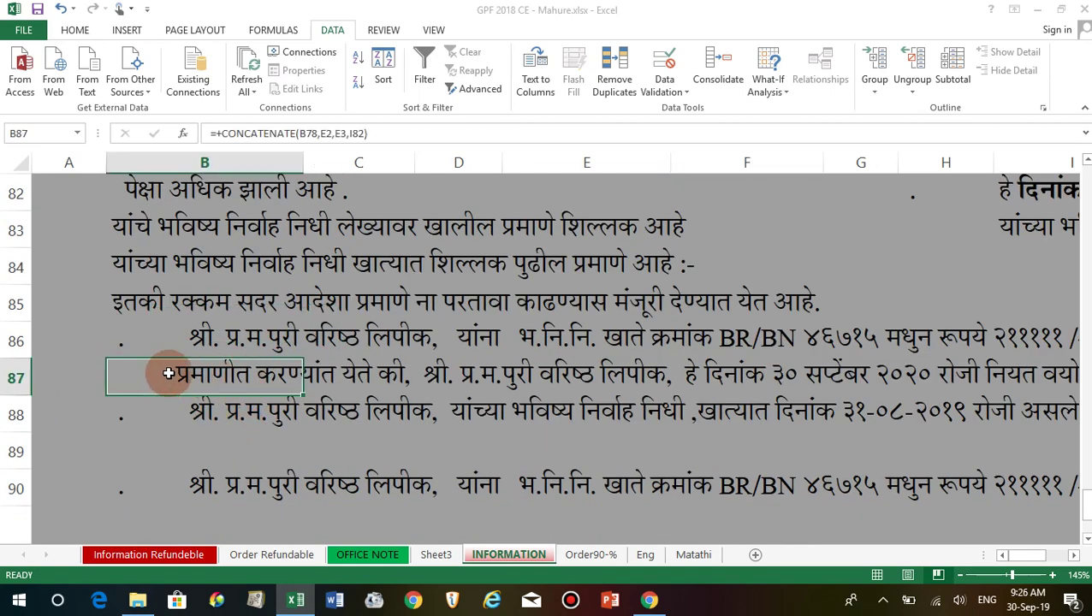
pyautogui.doubleClick(169, 374)
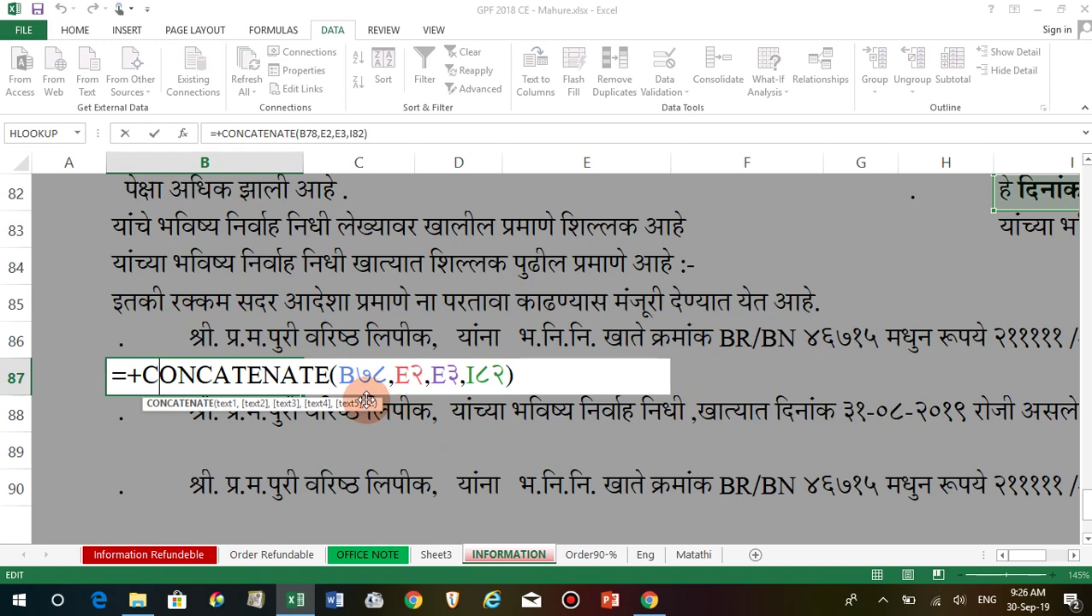
pyautogui.scroll(2, 364, 391)
pyautogui.scroll(1, 360, 391)
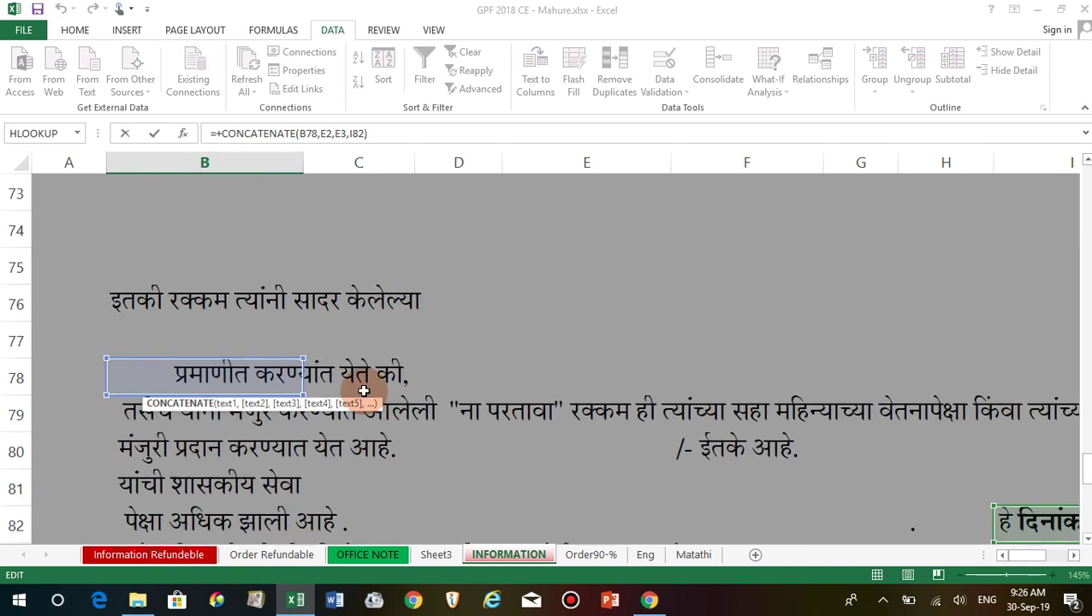
pyautogui.scroll(-3, 303, 387)
pyautogui.scroll(-1, 315, 393)
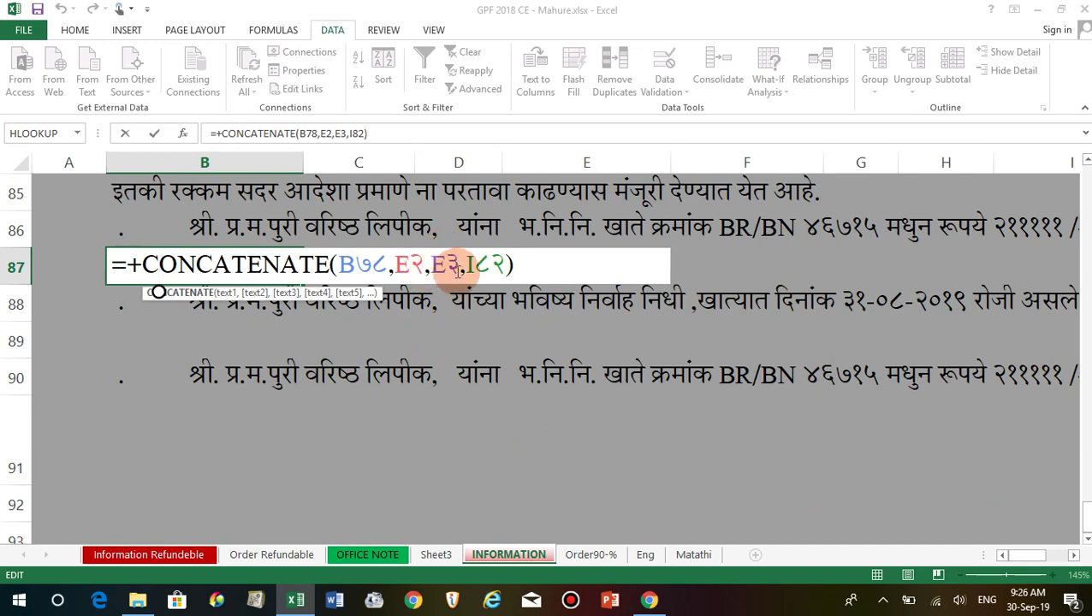
pyautogui.scroll(2, 475, 280)
pyautogui.scroll(1, 475, 280)
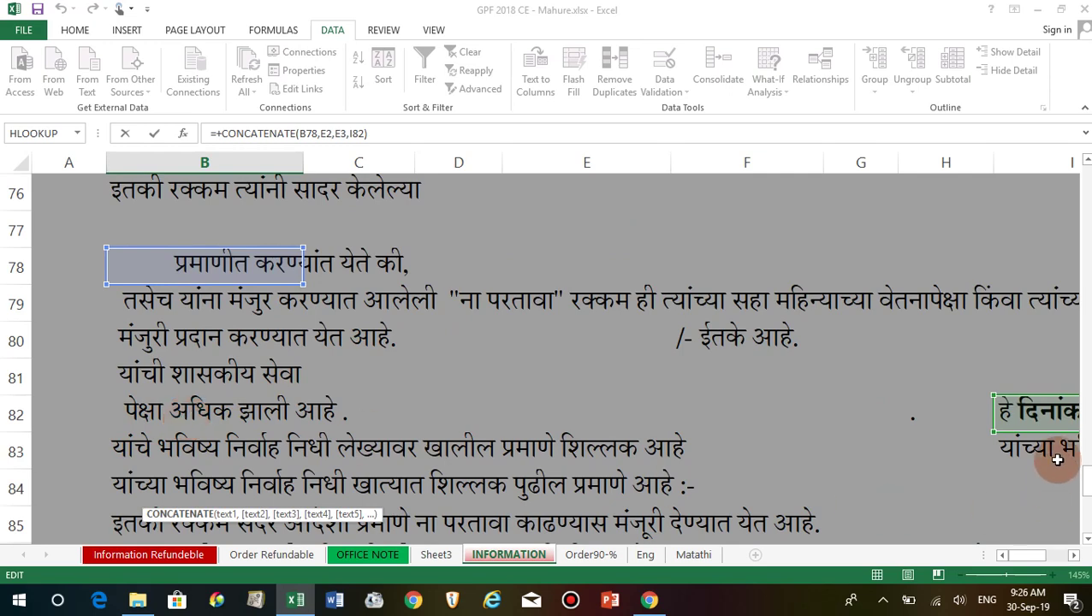
pyautogui.moveTo(1072, 558); pyautogui.dragTo(1072, 558)
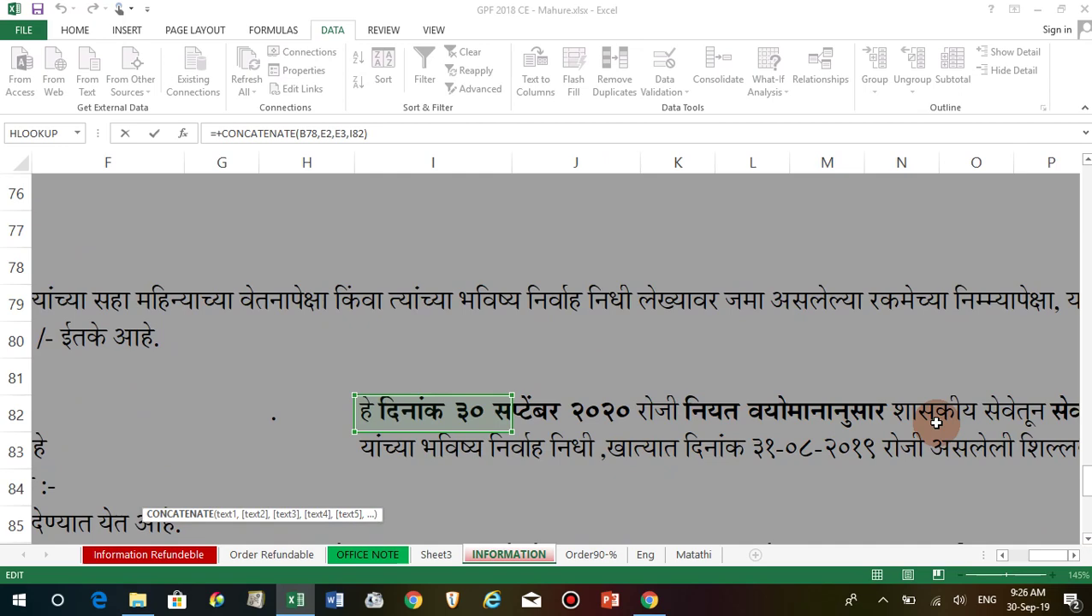
pyautogui.moveTo(1002, 558); pyautogui.dragTo(1002, 558)
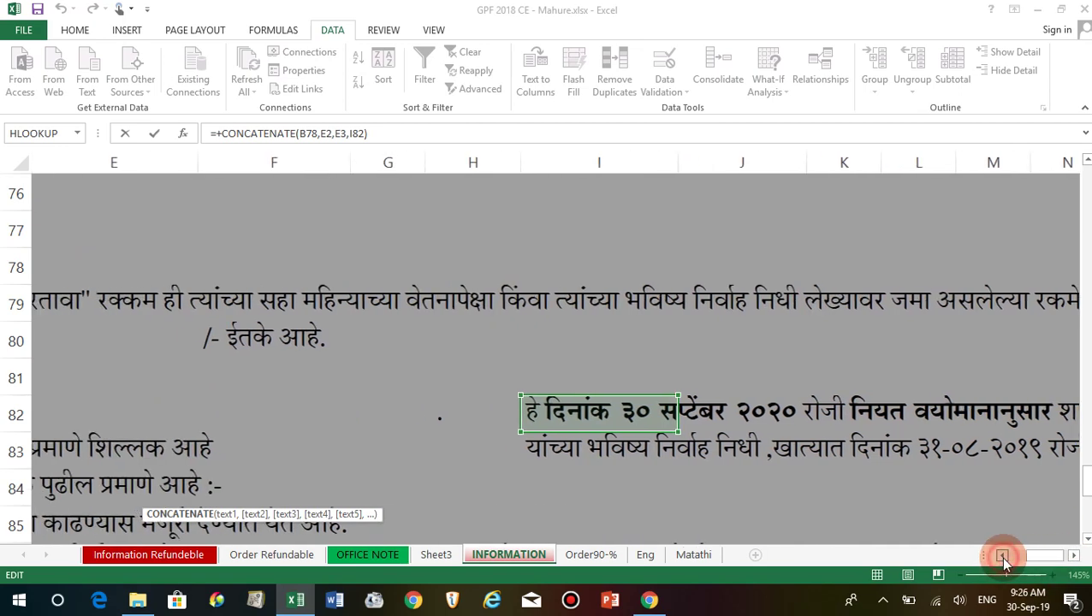
pyautogui.scroll(-2, 137, 348)
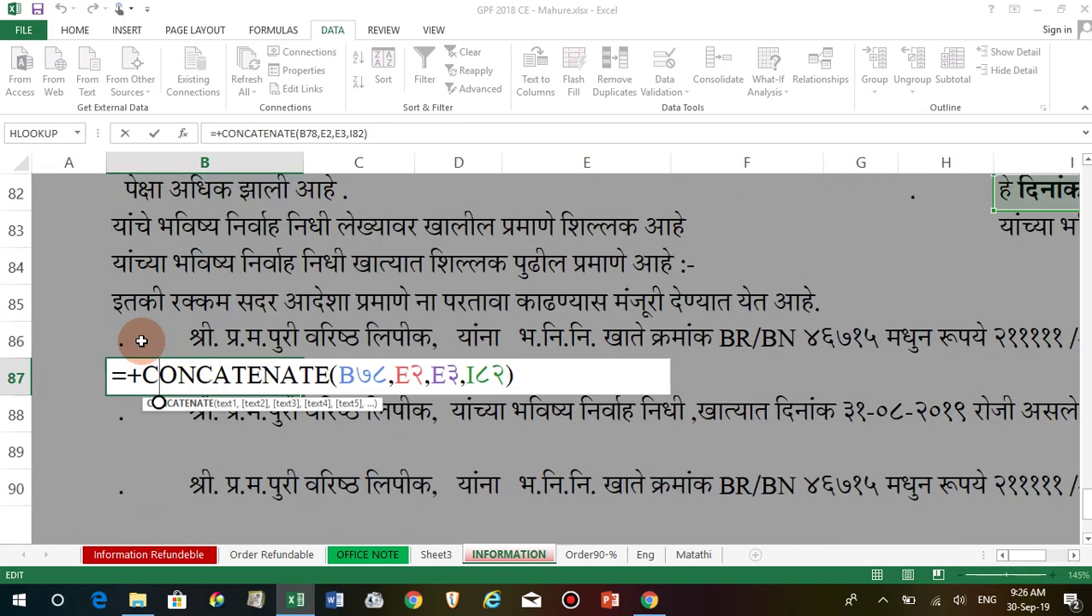
pyautogui.scroll(-1, 145, 360)
pyautogui.click(187, 469)
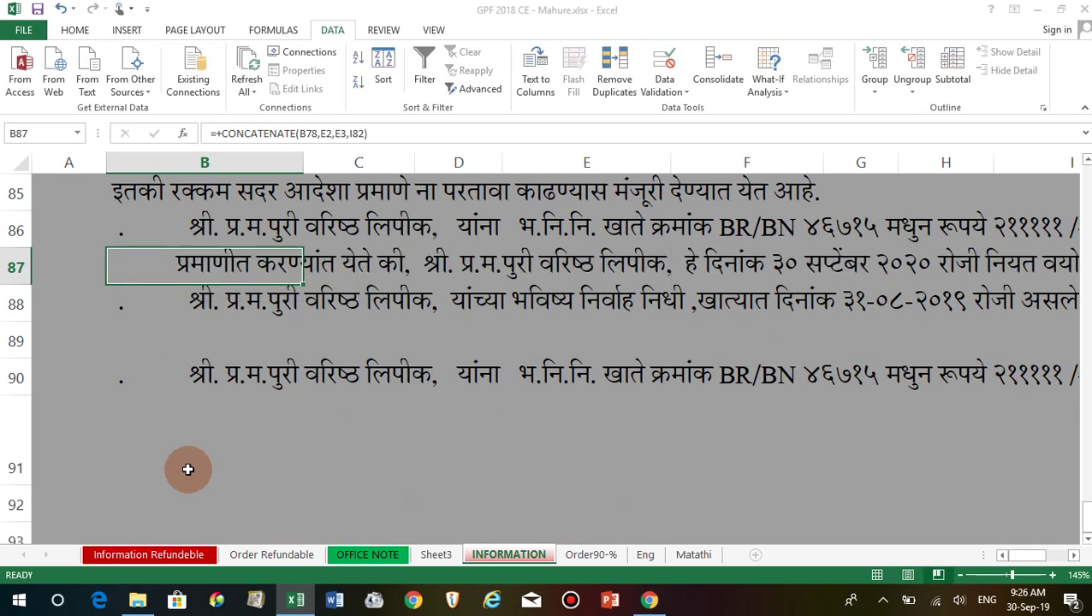
# Step: Check the text held in cell B76
pyautogui.scroll(2, 187, 468)
pyautogui.scroll(2, 196, 420)
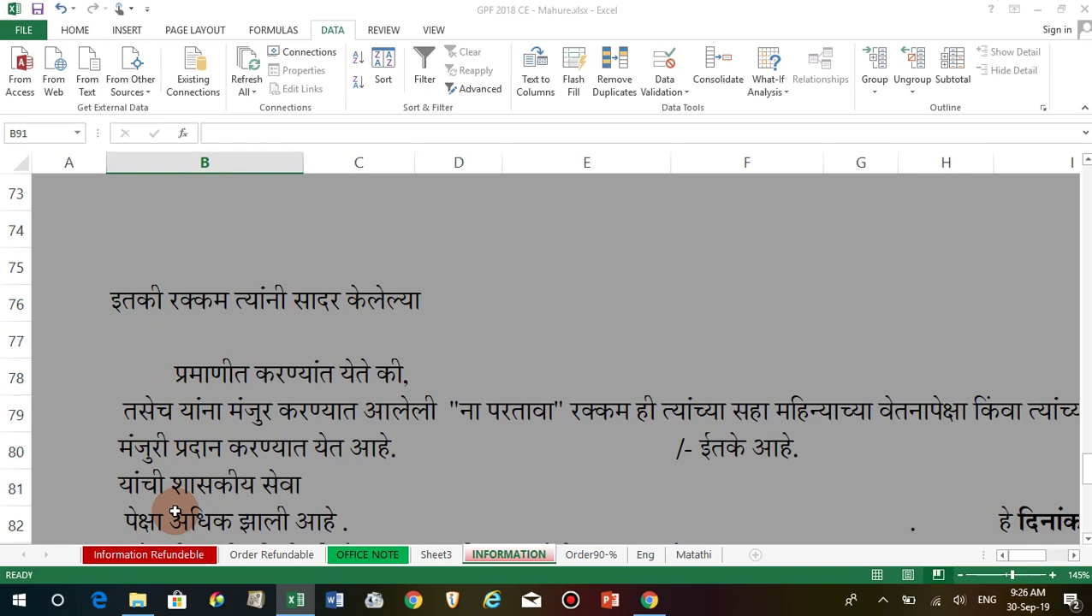
pyautogui.click(136, 313)
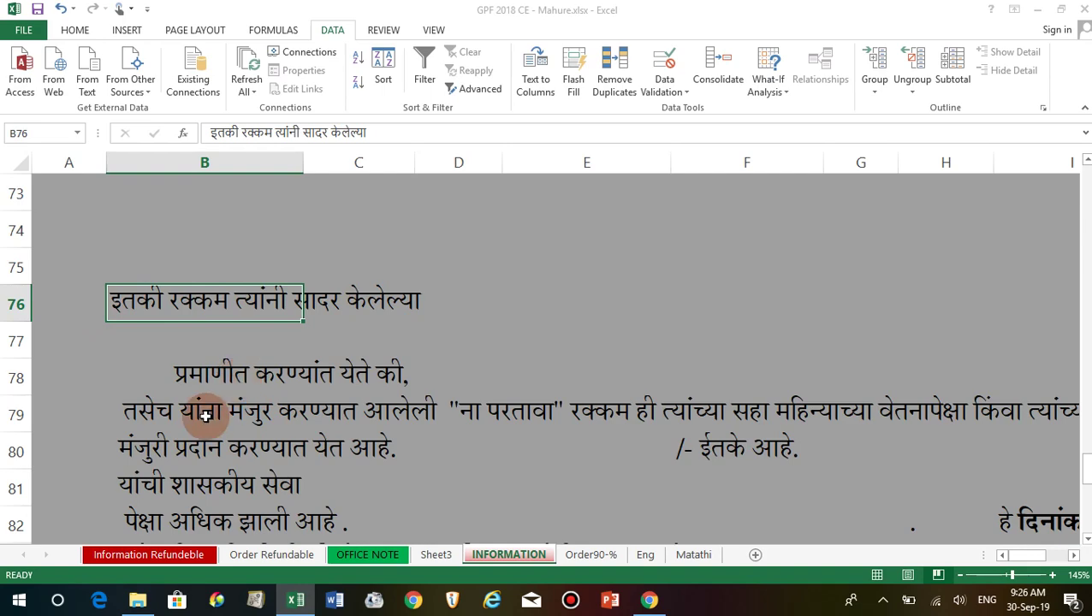
pyautogui.scroll(-1, 206, 411)
pyautogui.scroll(-2, 182, 377)
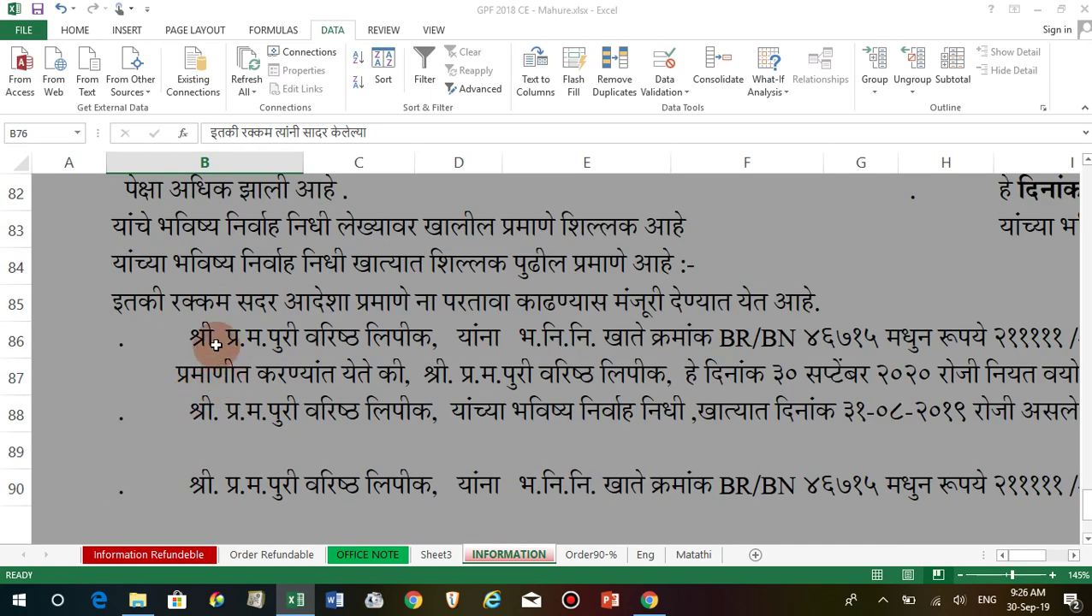
# Step: Confirm Order90-% row 19 draws from INFORMATION!B88, then select empty cell B92 on INFORMATION
pyautogui.click(578, 555)
pyautogui.click(336, 421)
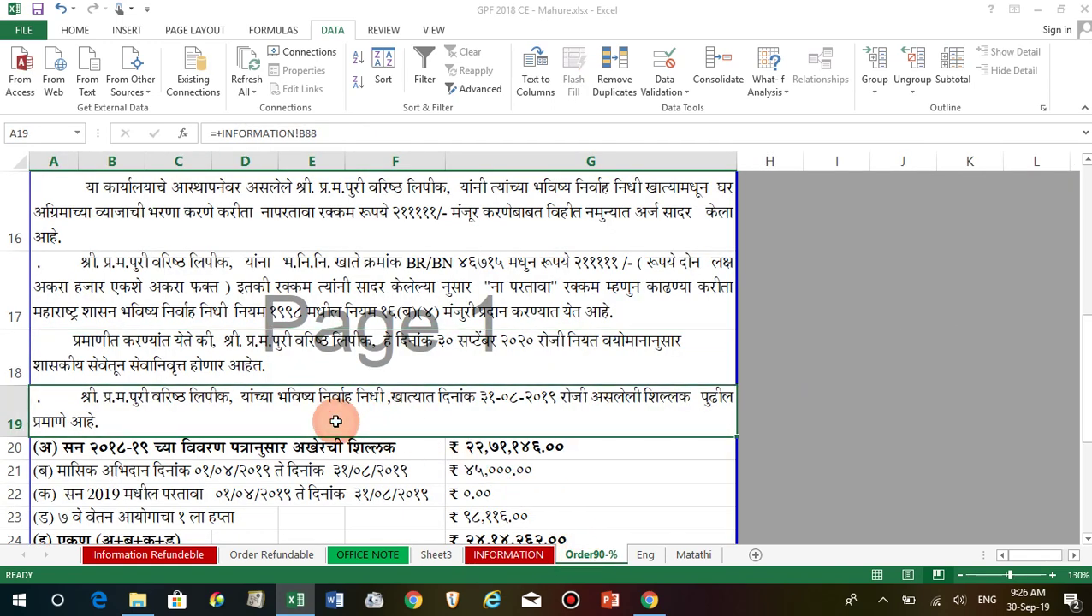
pyautogui.click(326, 478)
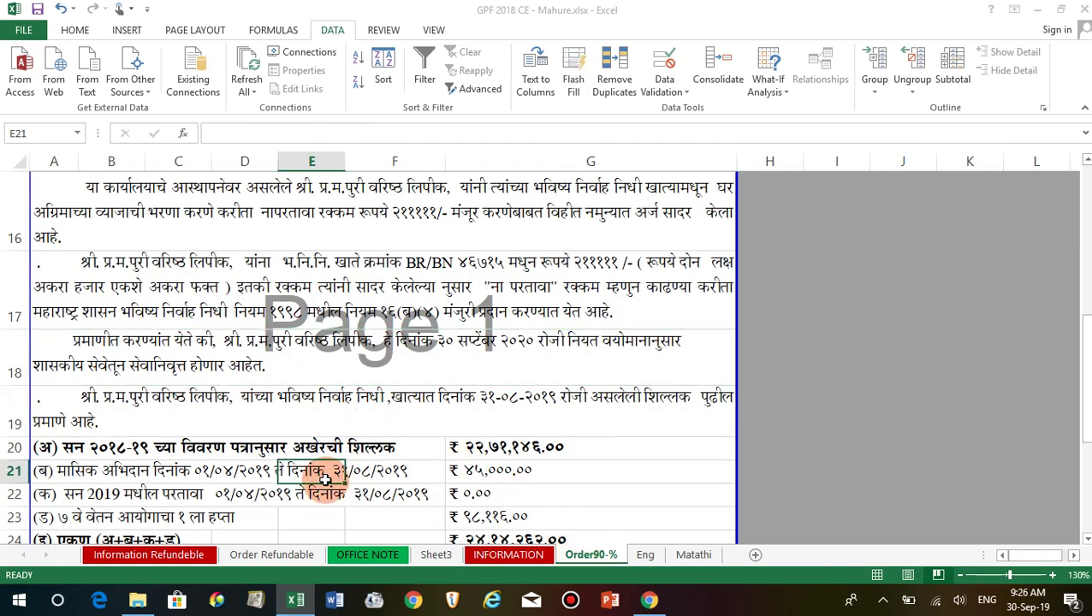
pyautogui.click(536, 555)
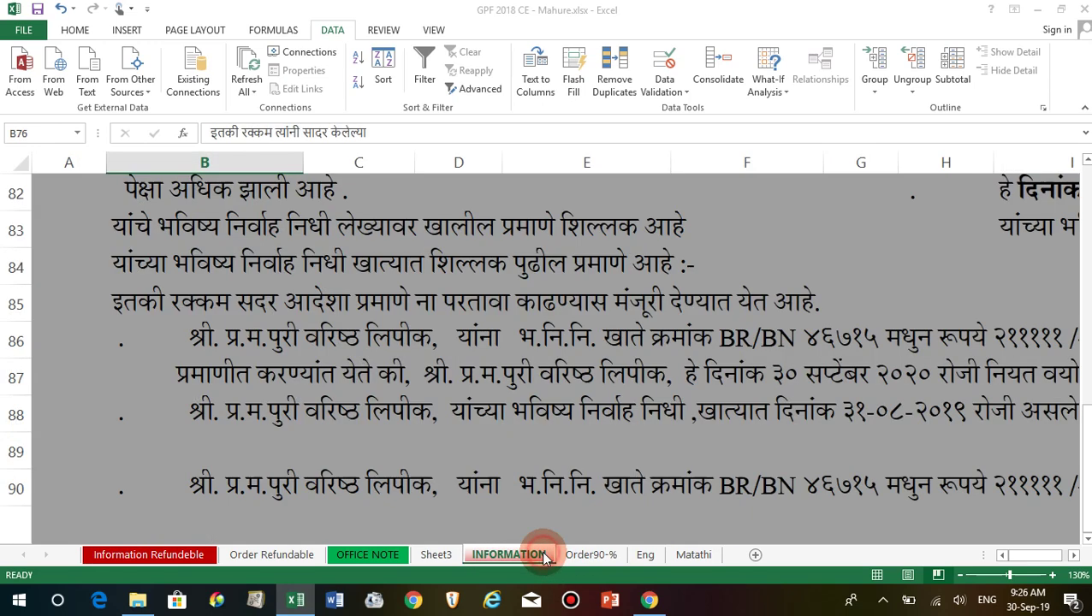
pyautogui.scroll(-2, 398, 426)
pyautogui.click(291, 395)
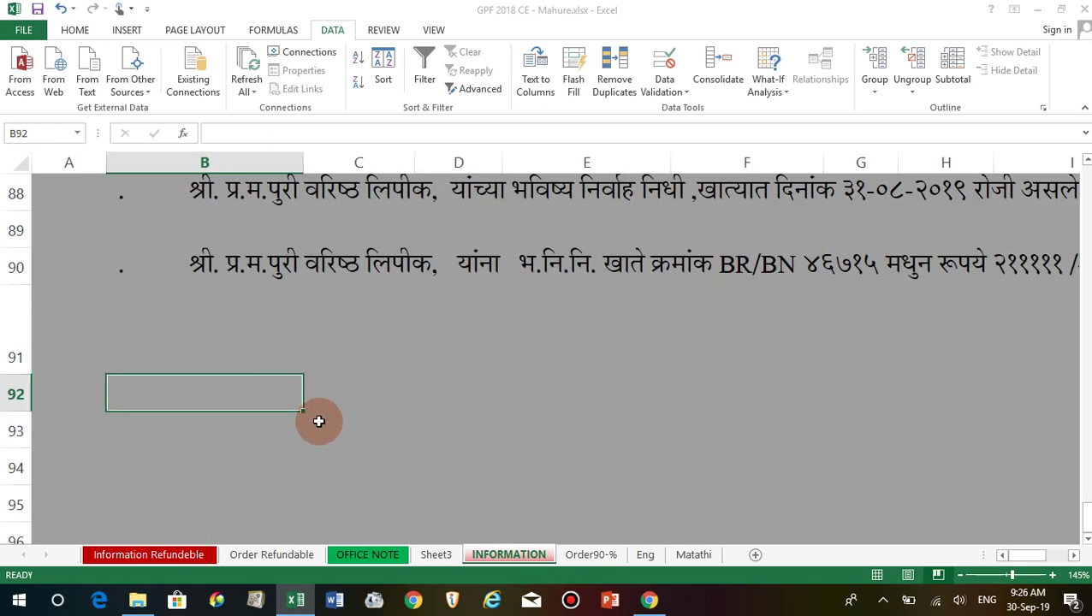
# Step: Enter =+B90&B87&B81&B82 in B92 to join the four paragraphs
pyautogui.write('+')
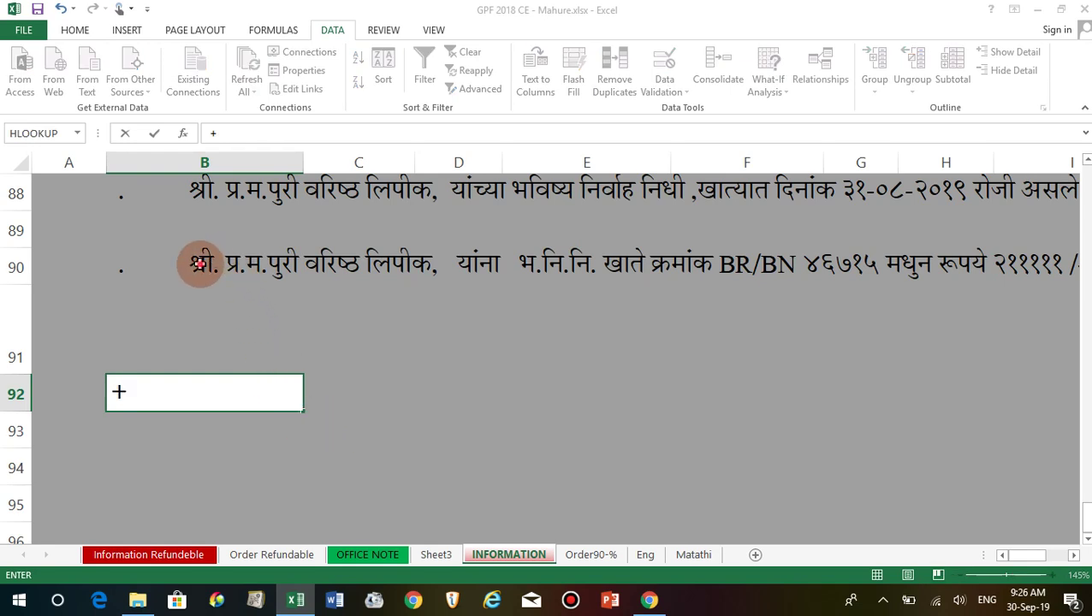
pyautogui.click(198, 264)
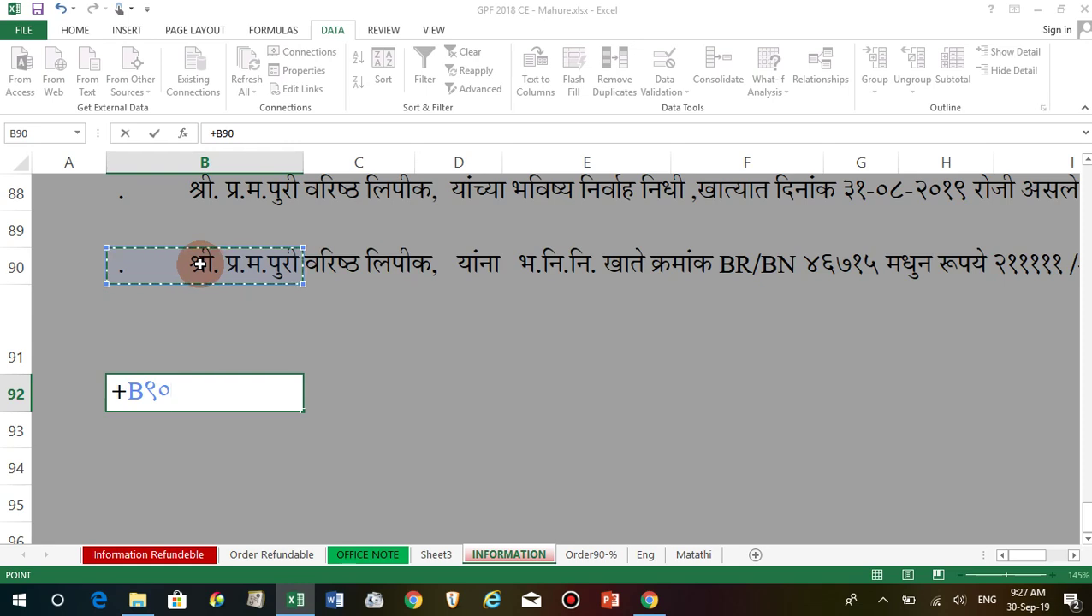
pyautogui.write('&')
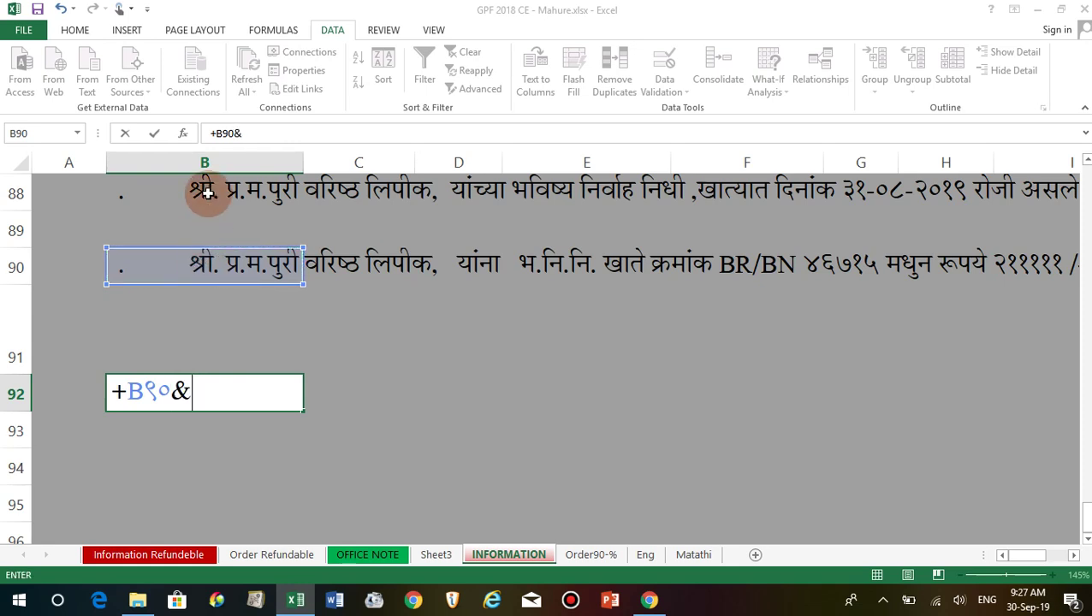
pyautogui.scroll(1, 205, 197)
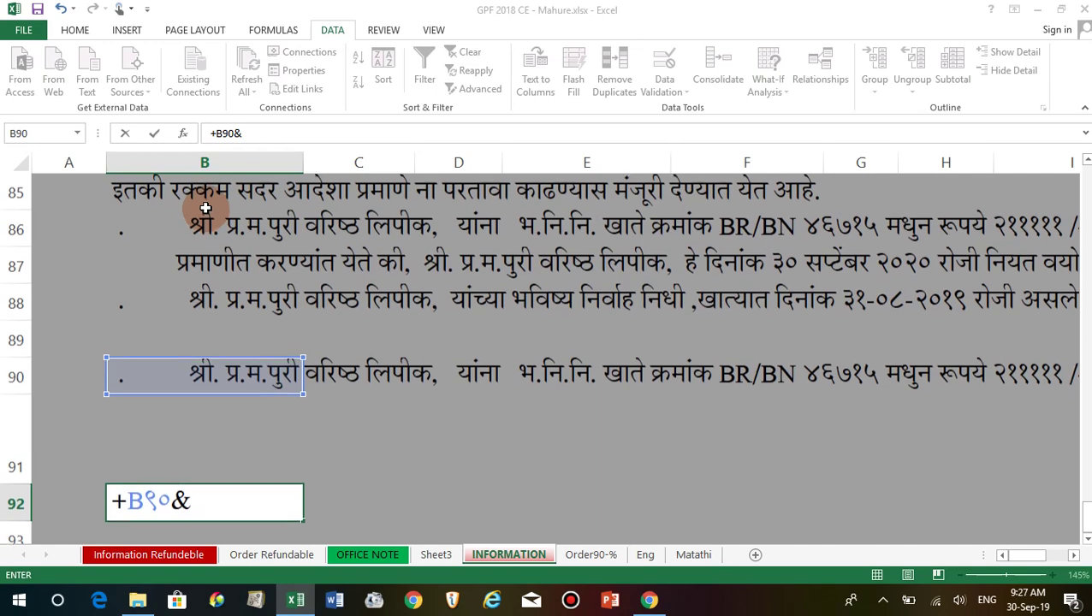
pyautogui.click(196, 266)
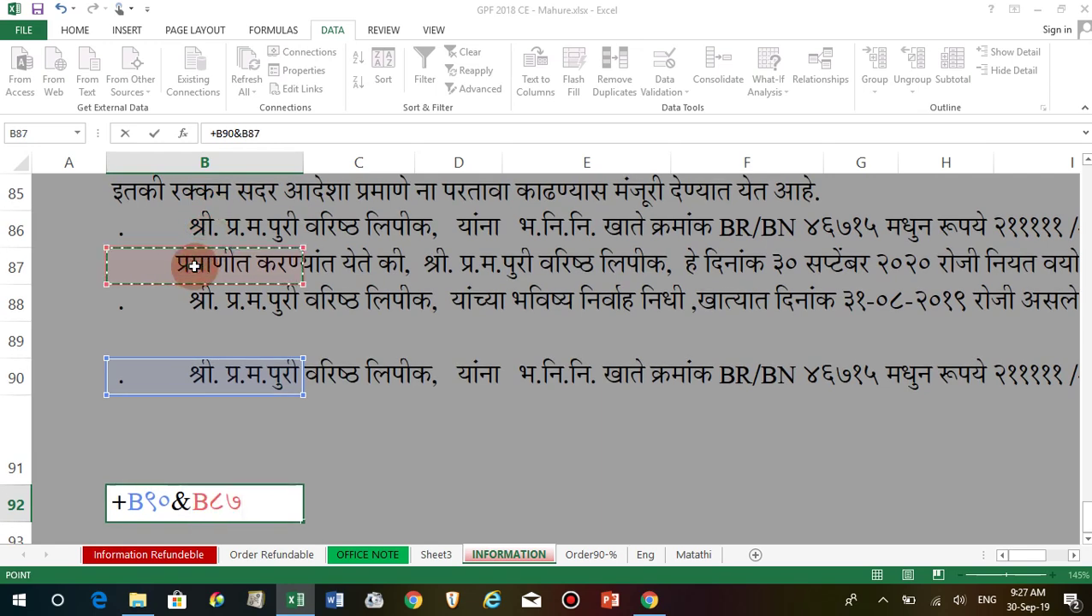
pyautogui.write('&')
pyautogui.scroll(1, 195, 267)
pyautogui.scroll(1, 184, 257)
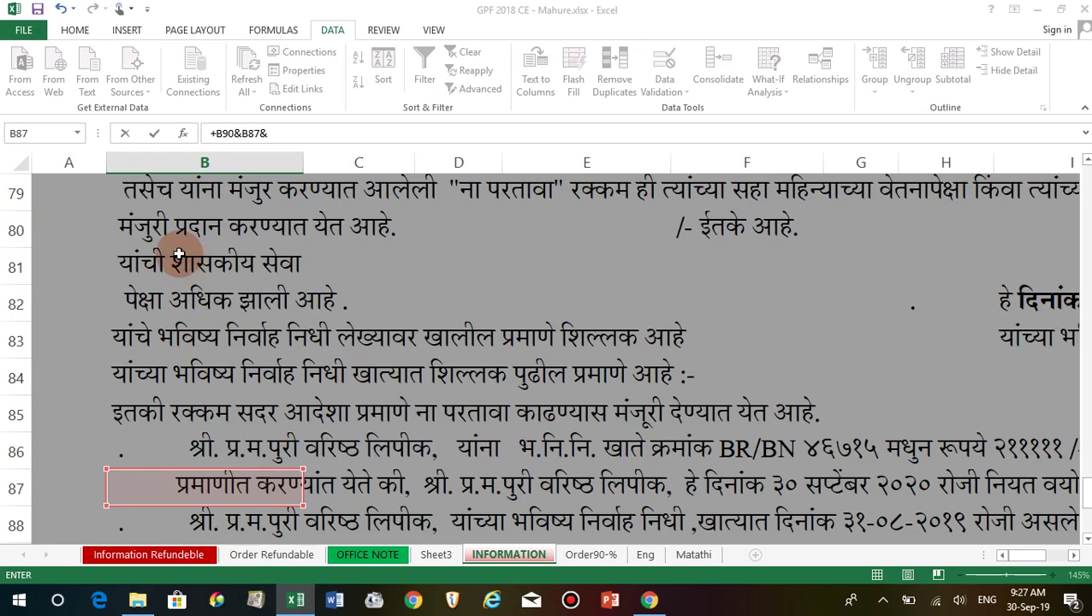
pyautogui.click(131, 268)
pyautogui.write('&')
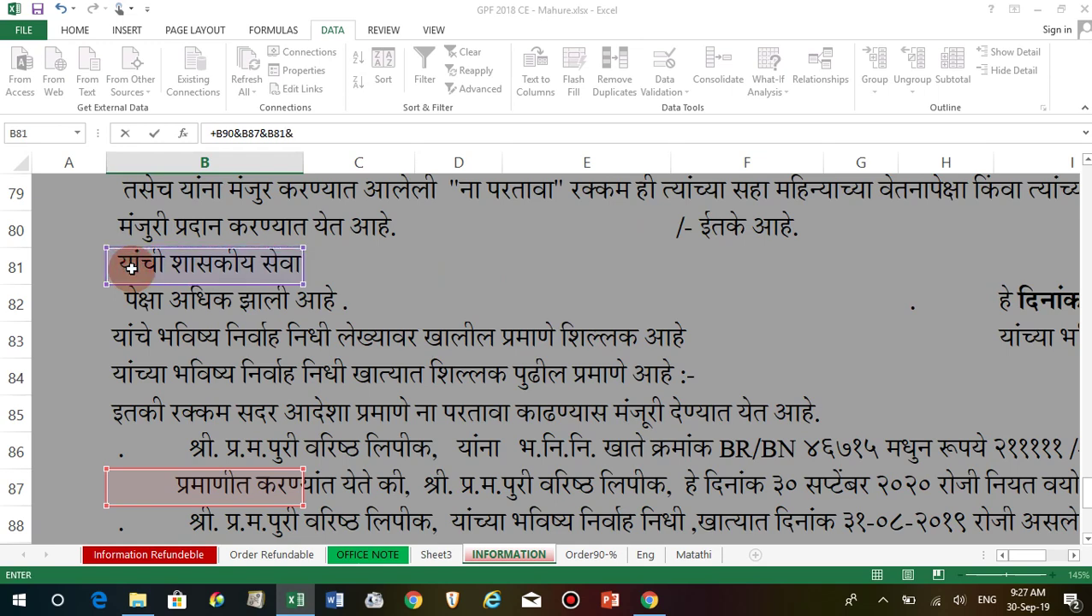
pyautogui.click(127, 298)
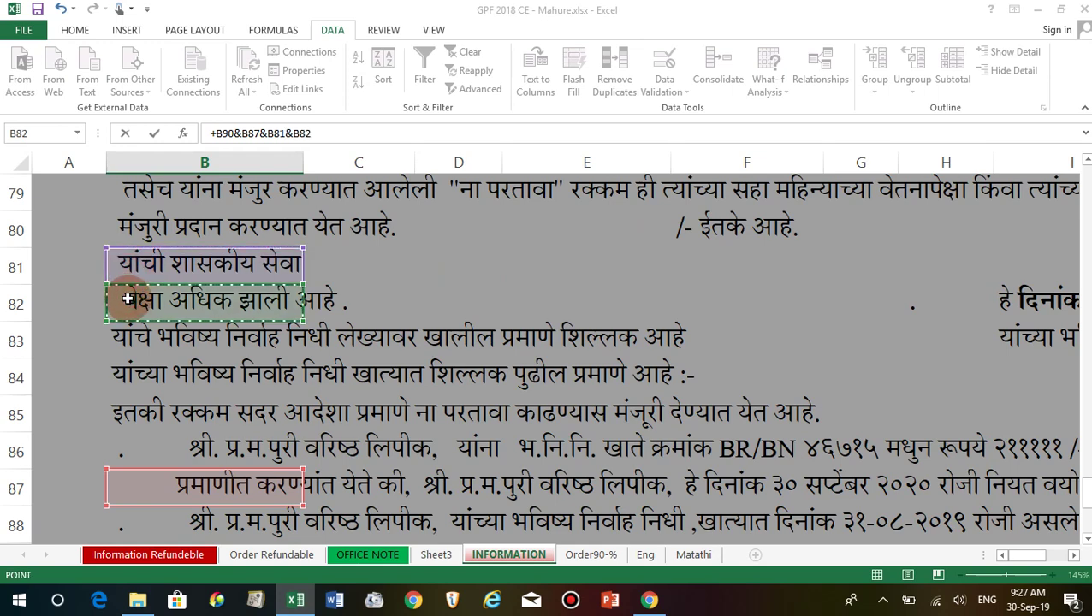
pyautogui.press('Escape')
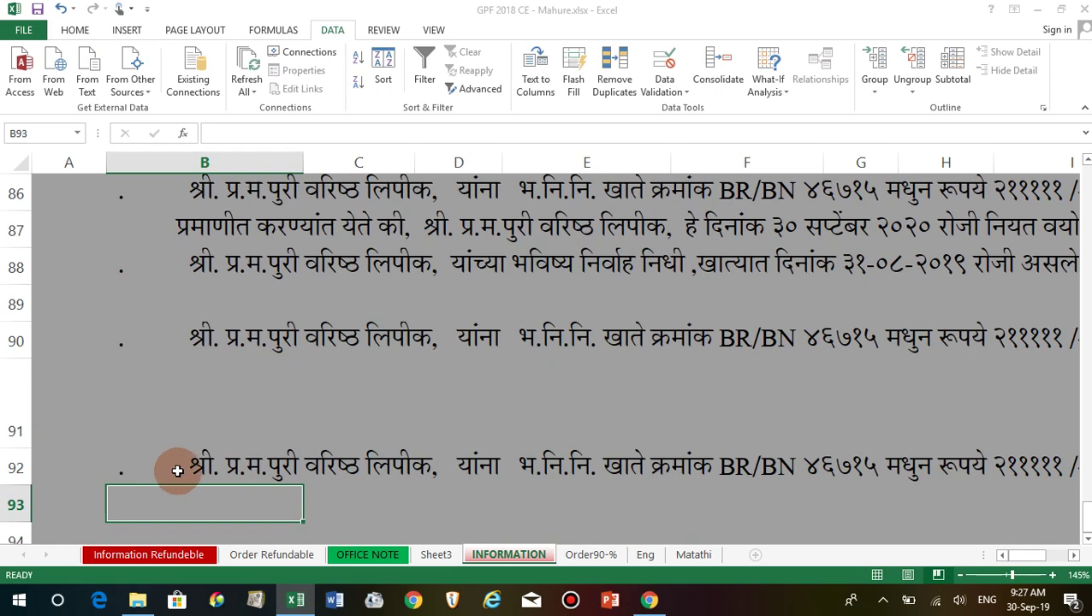
# Step: Scroll across row 92 to read the whole joined sentence, then back to column A
pyautogui.click(190, 469)
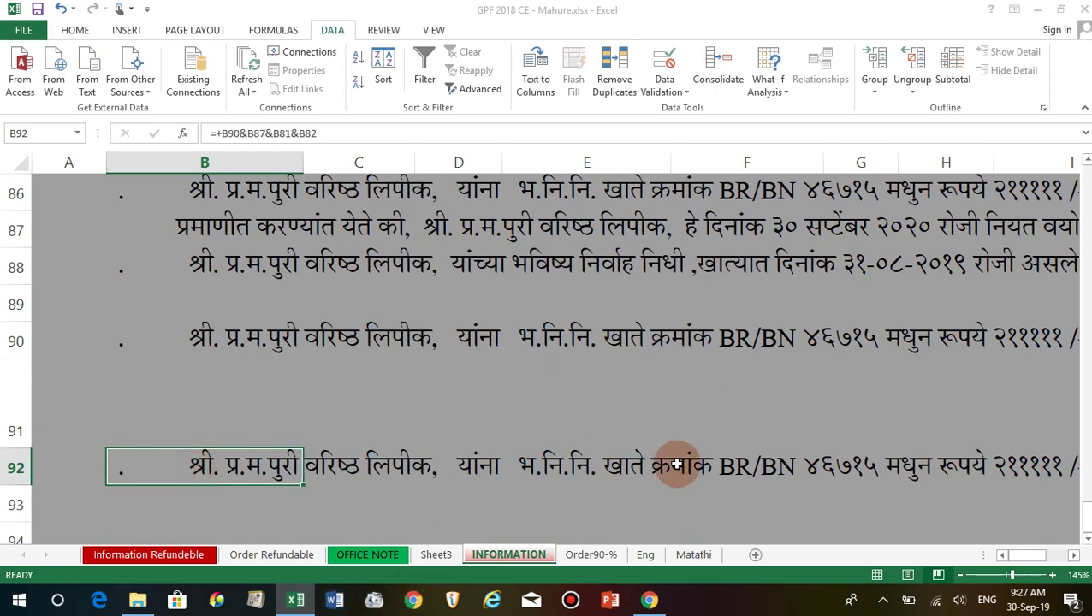
pyautogui.click(1076, 556)
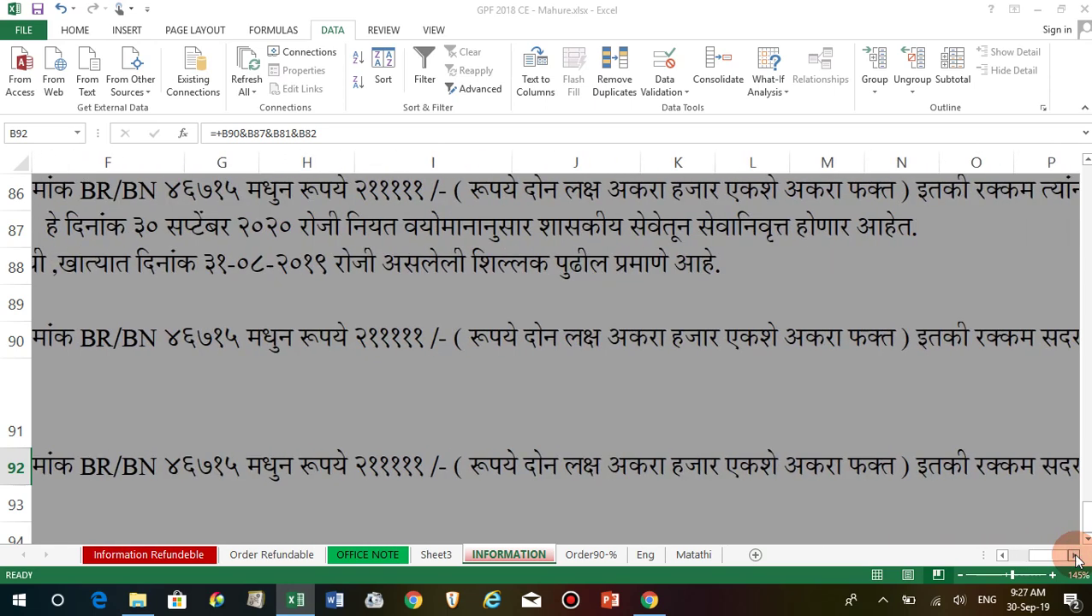
pyautogui.moveTo(1076, 556); pyautogui.dragTo(1076, 556)
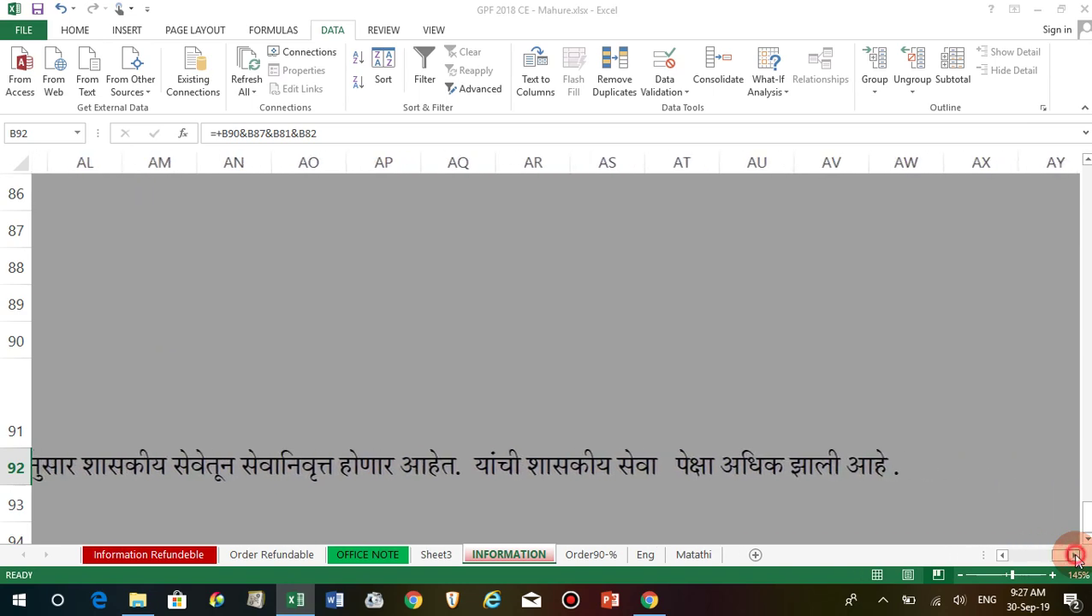
pyautogui.moveTo(1061, 556); pyautogui.dragTo(1002, 558)
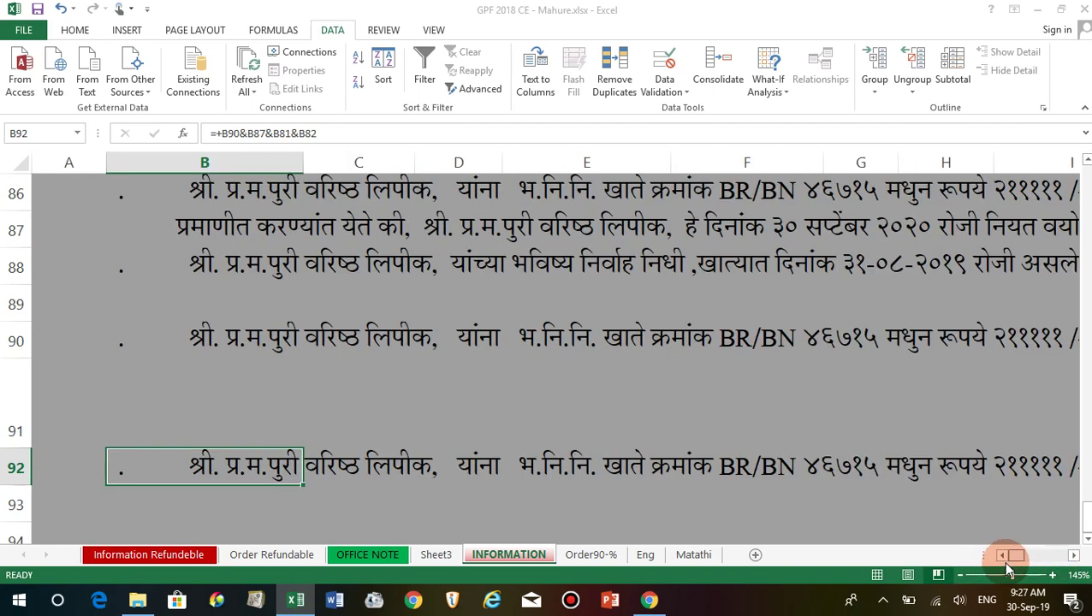
# Step: Review B92's formula without changes, then delete the test formula from B92
pyautogui.click(133, 486)
pyautogui.doubleClick(154, 468)
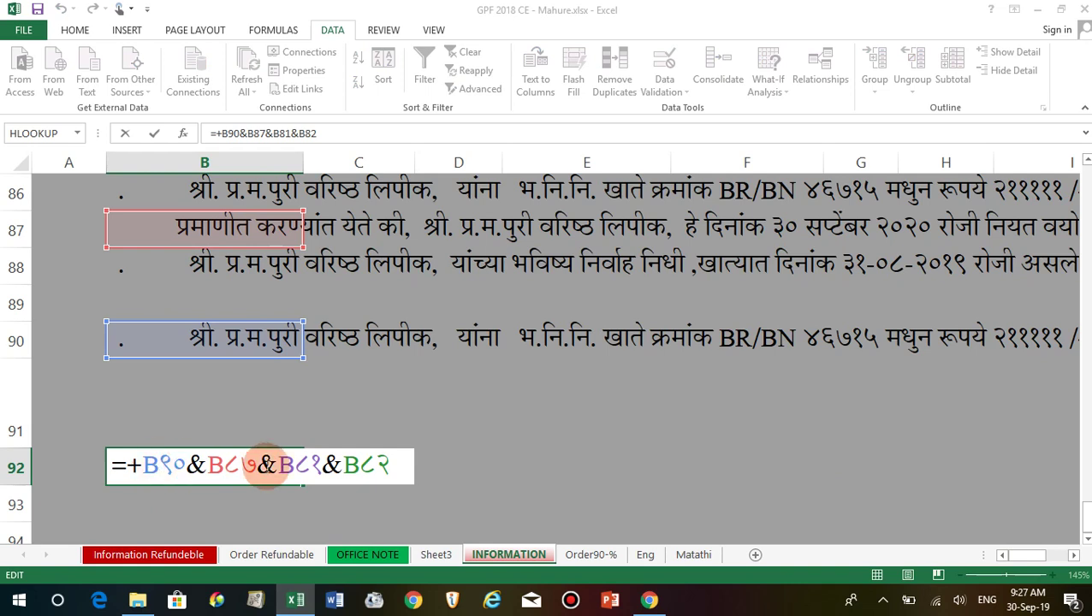
pyautogui.click(323, 404)
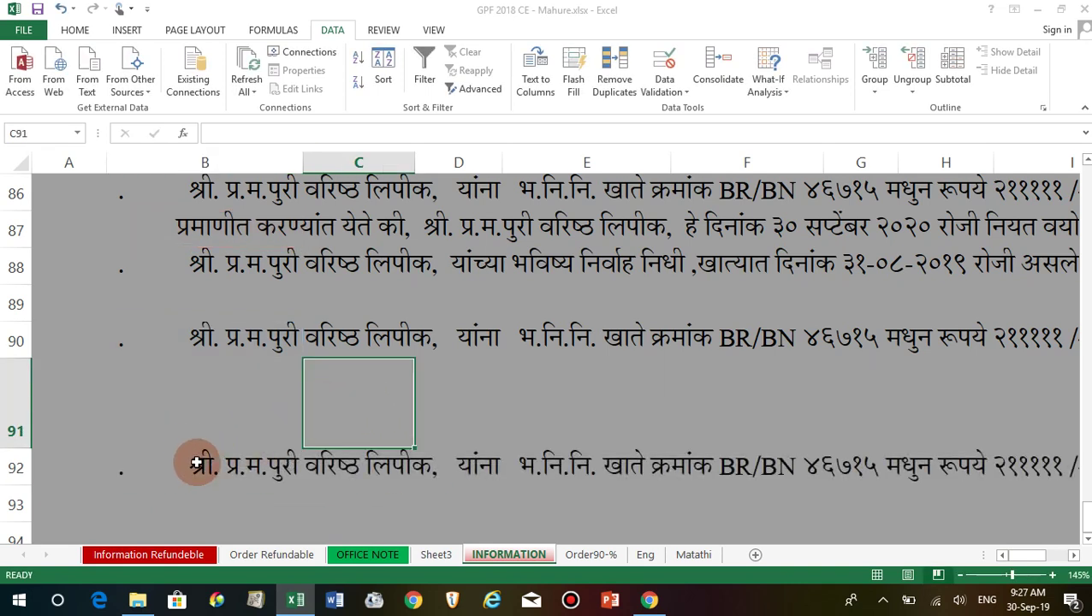
pyautogui.click(196, 464)
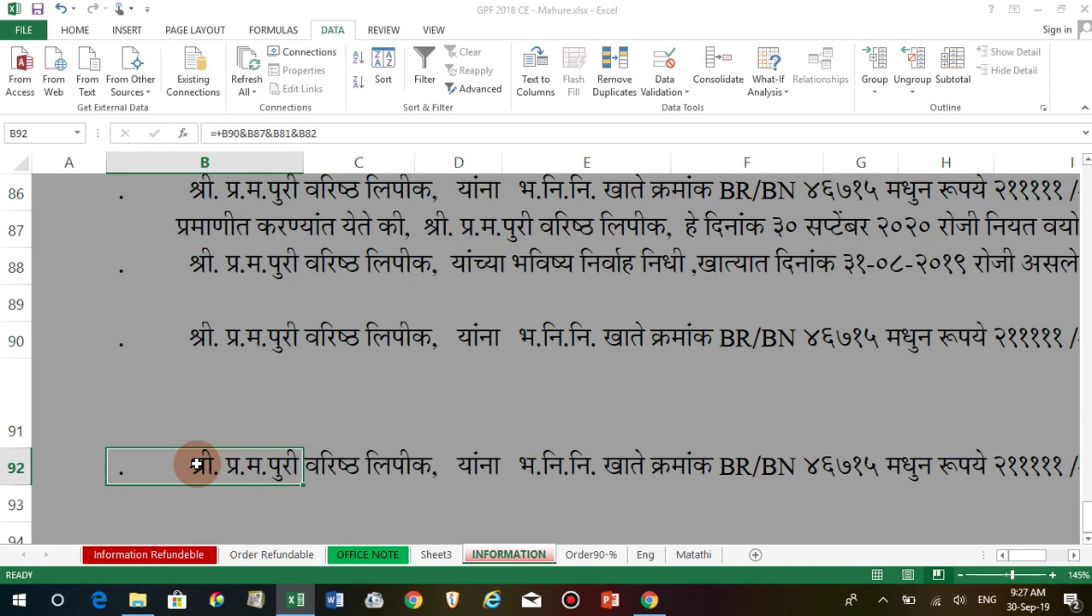
pyautogui.press('Delete')
pyautogui.scroll(1, 196, 464)
pyautogui.scroll(3, 196, 464)
pyautogui.scroll(3, 196, 464)
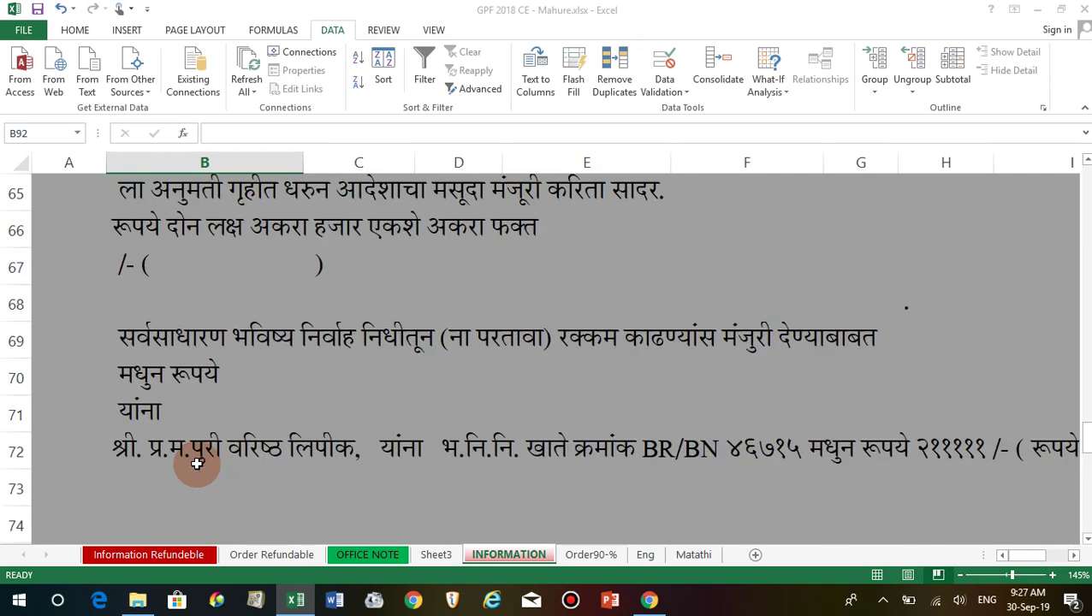
pyautogui.scroll(3, 183, 375)
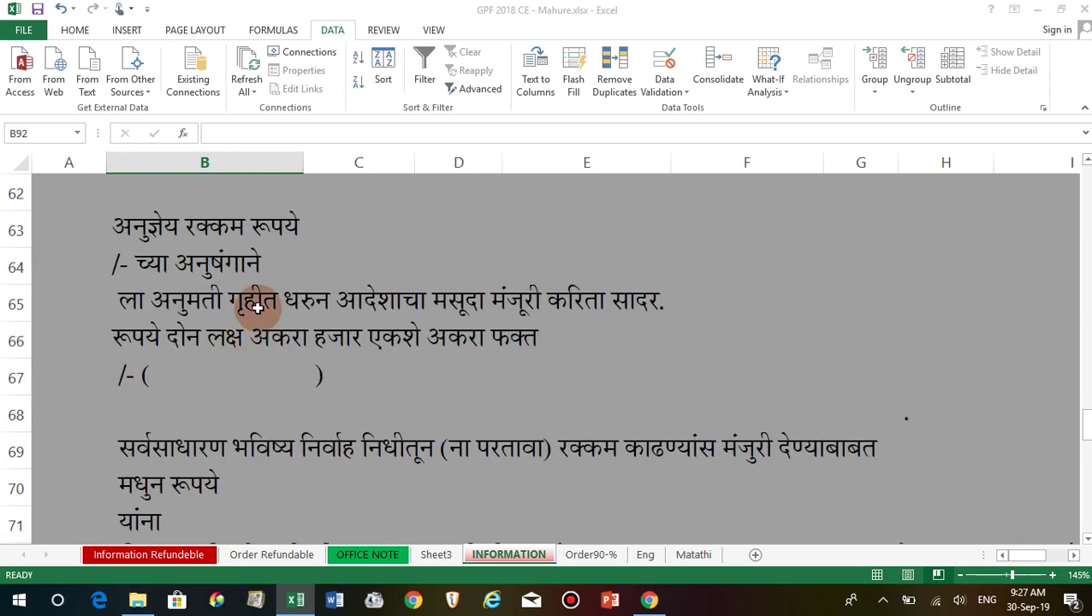
pyautogui.scroll(3, 256, 318)
pyautogui.click(630, 316)
pyautogui.write('+')
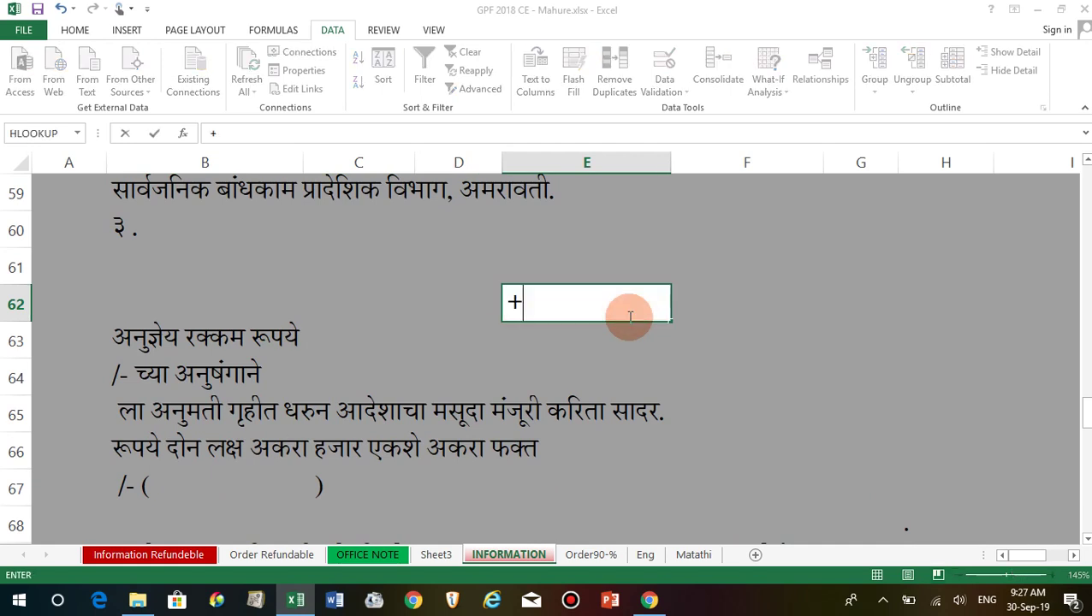
pyautogui.click(127, 337)
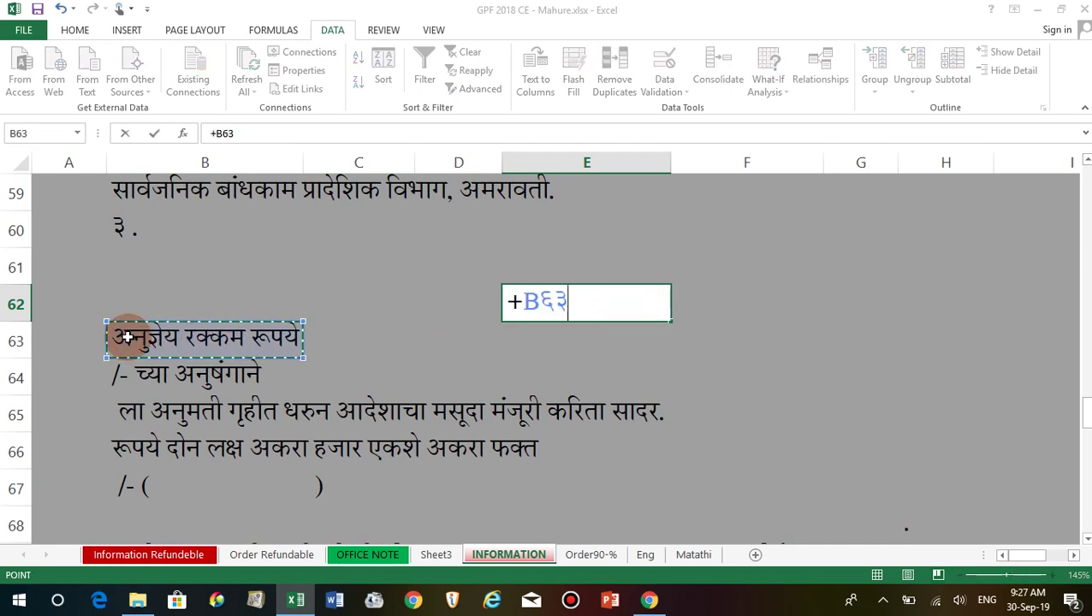
pyautogui.write('&')
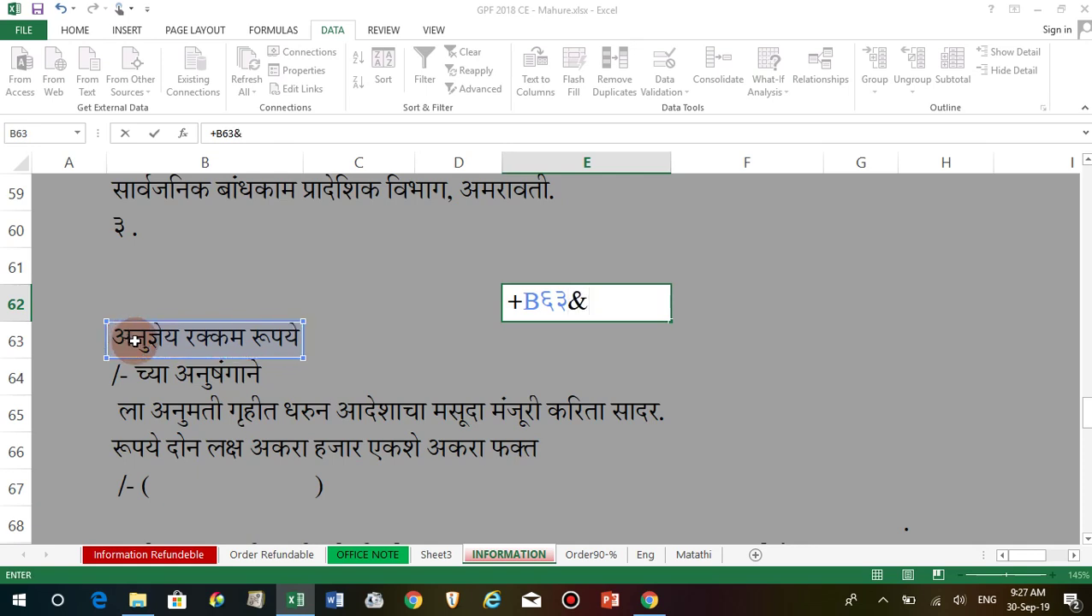
pyautogui.click(121, 373)
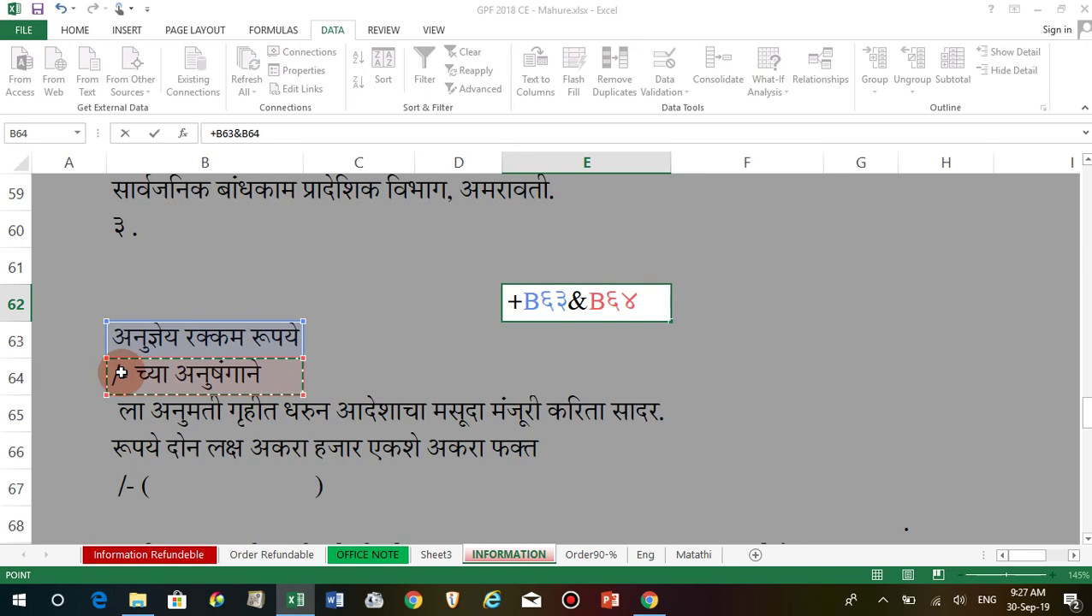
pyautogui.press('Return')
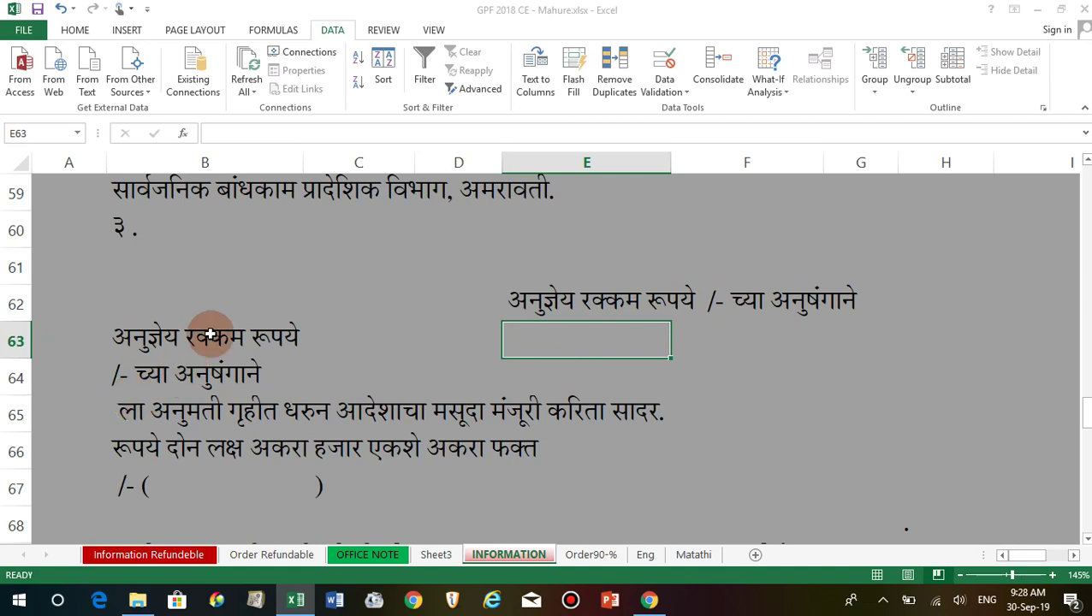
pyautogui.click(527, 295)
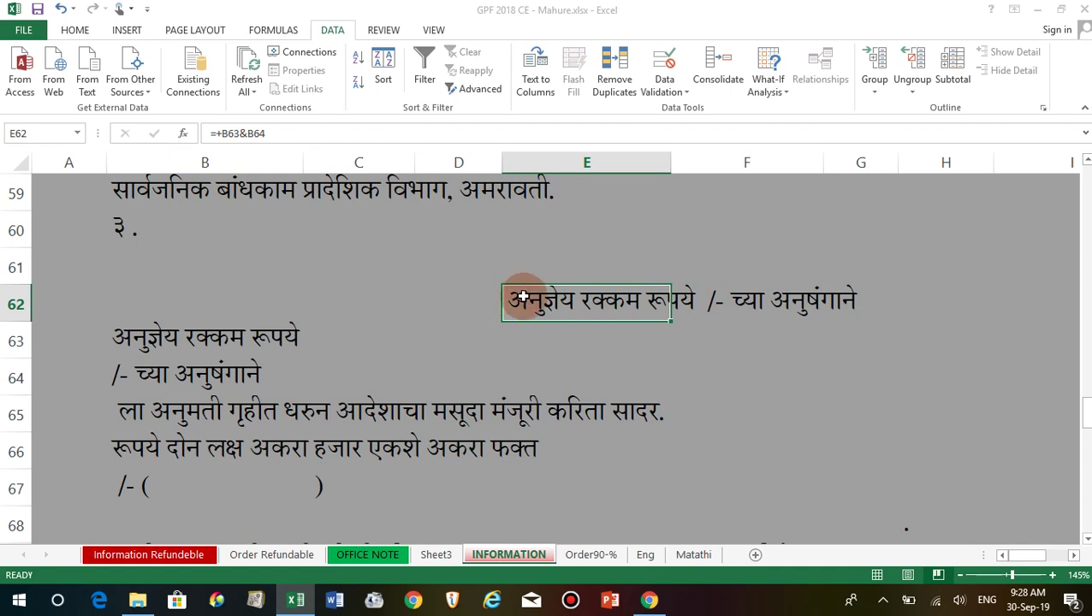
pyautogui.click(568, 265)
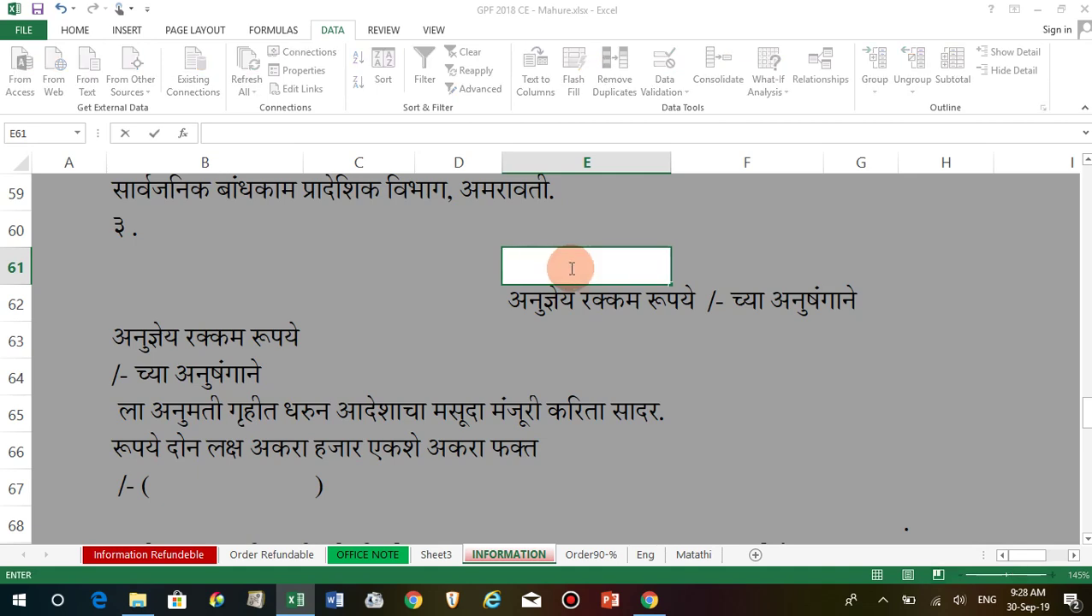
pyautogui.click(561, 333)
pyautogui.doubleClick(556, 304)
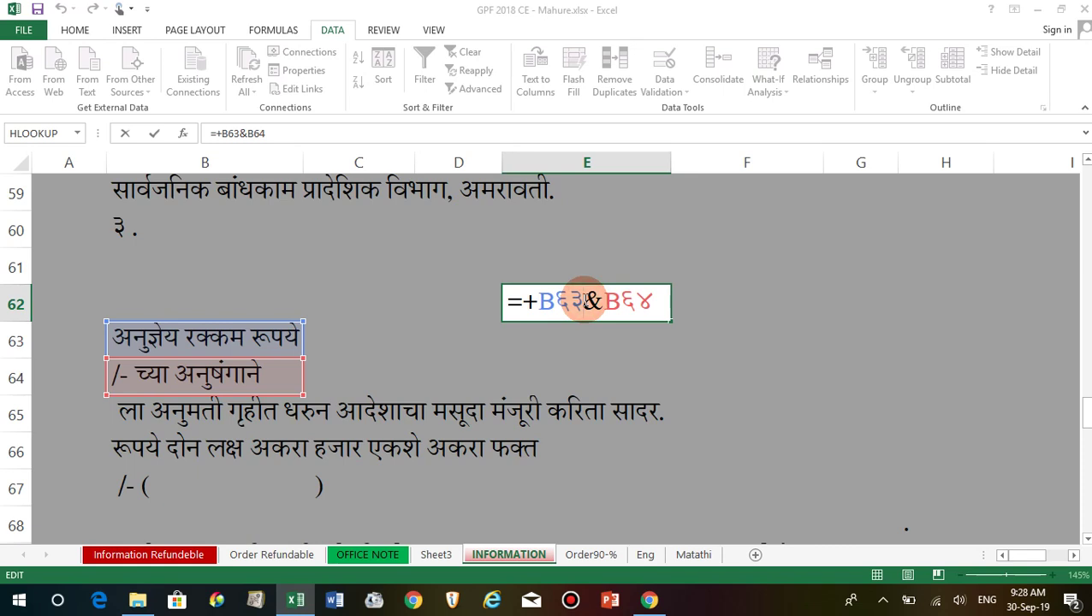
pyautogui.write('&')
pyautogui.click(590, 272)
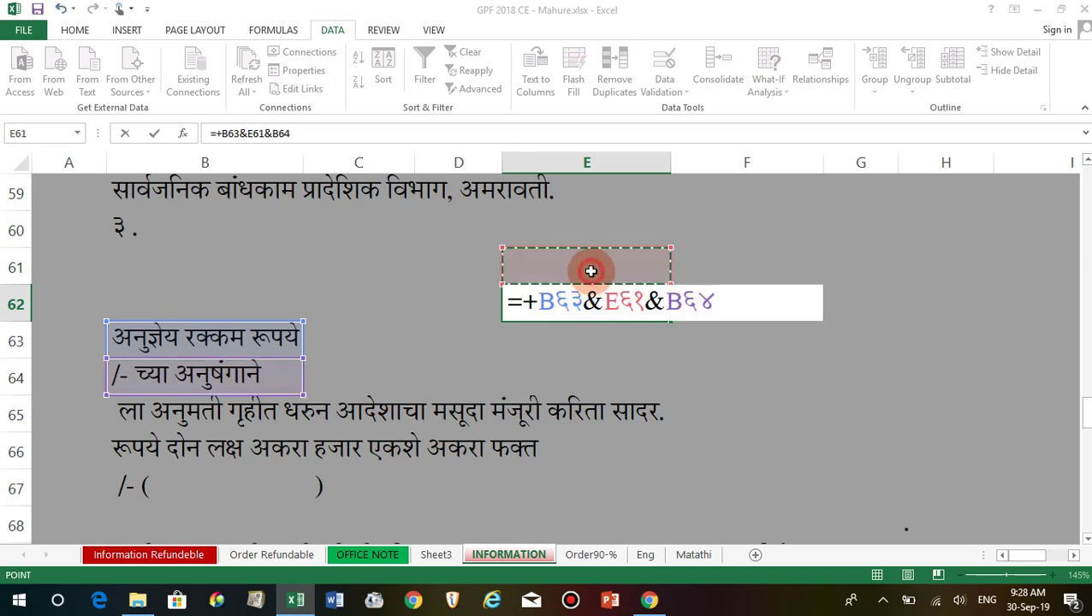
pyautogui.press('Return')
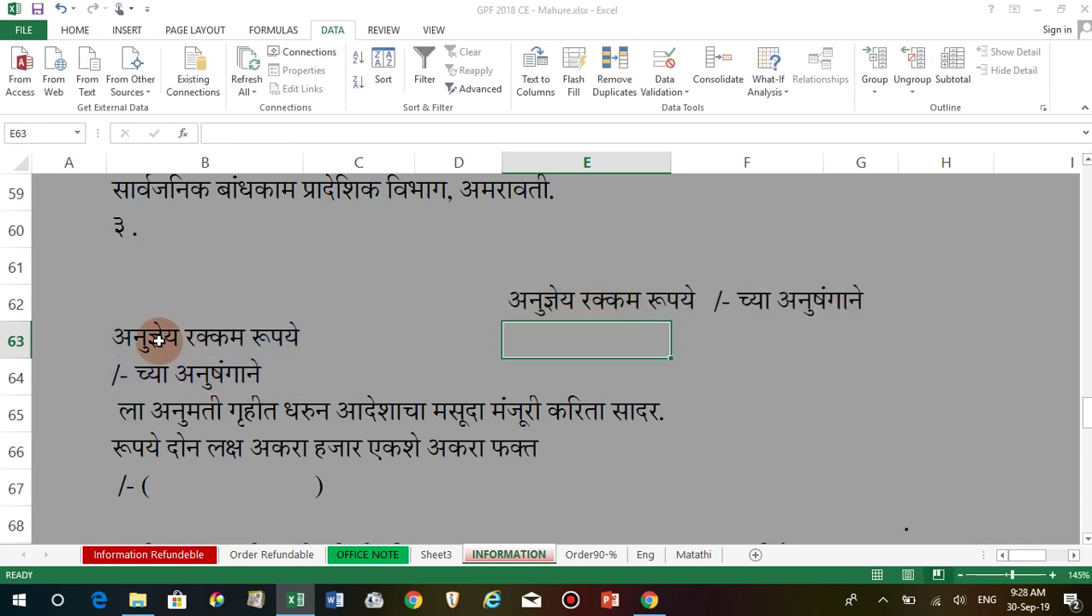
pyautogui.doubleClick(124, 378)
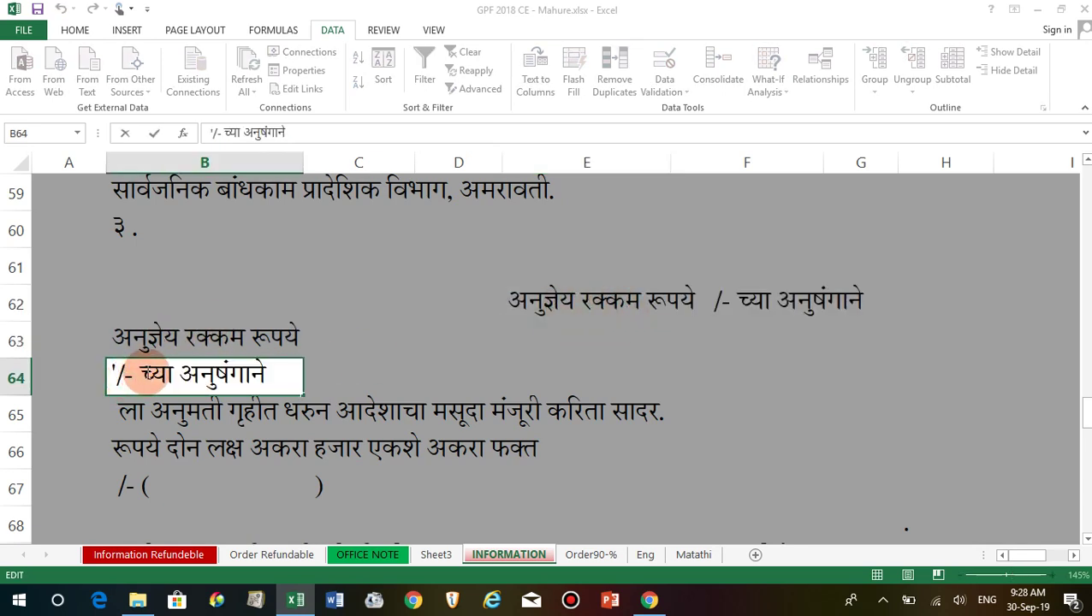
pyautogui.moveTo(141, 375); pyautogui.dragTo(27, 358)
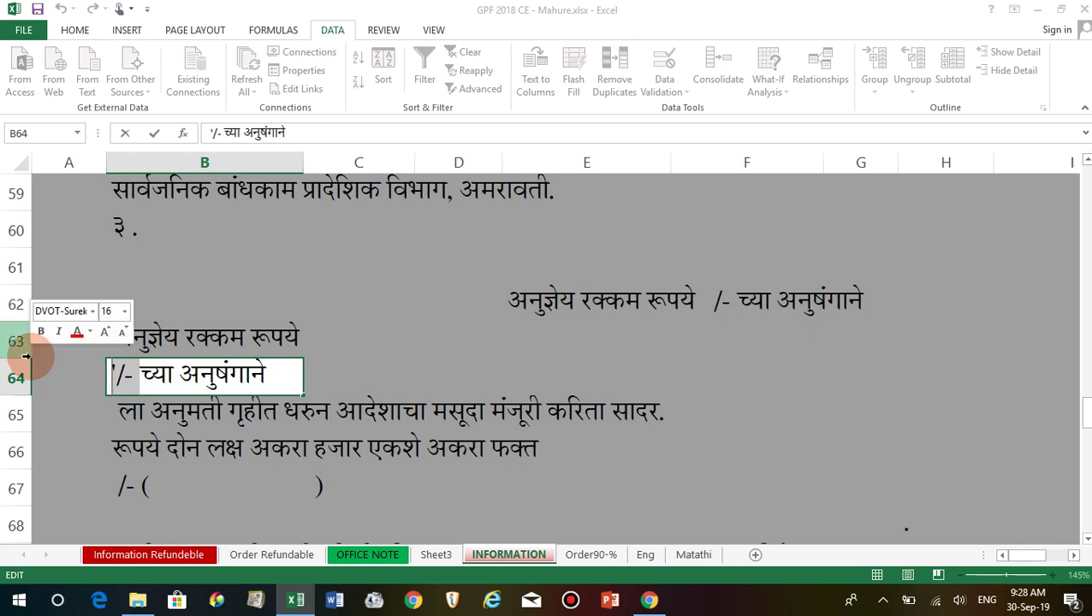
pyautogui.press('BackSpace')
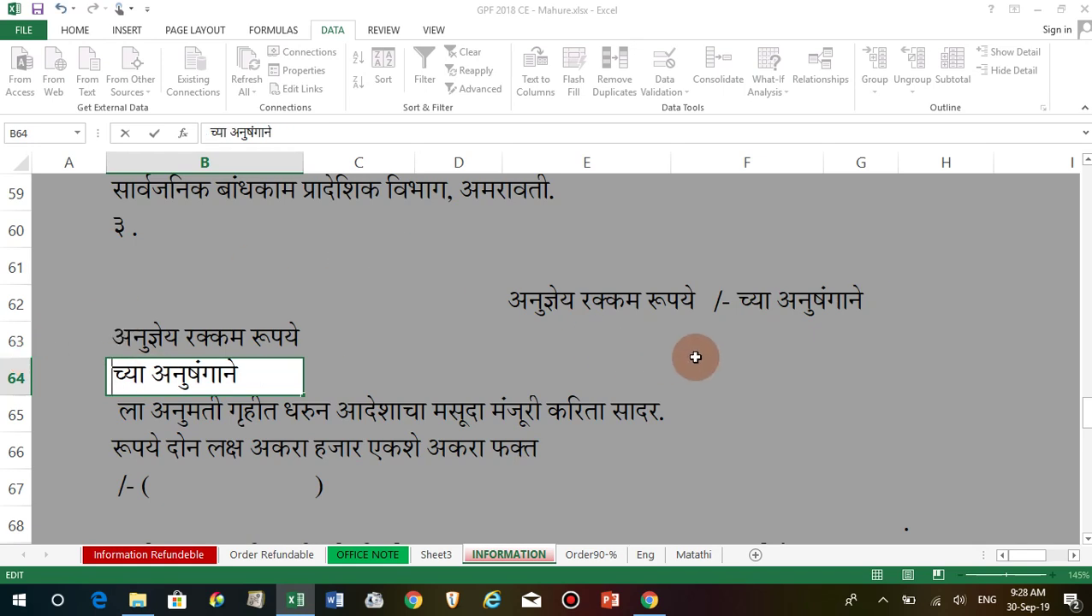
pyautogui.click(694, 351)
pyautogui.click(710, 311)
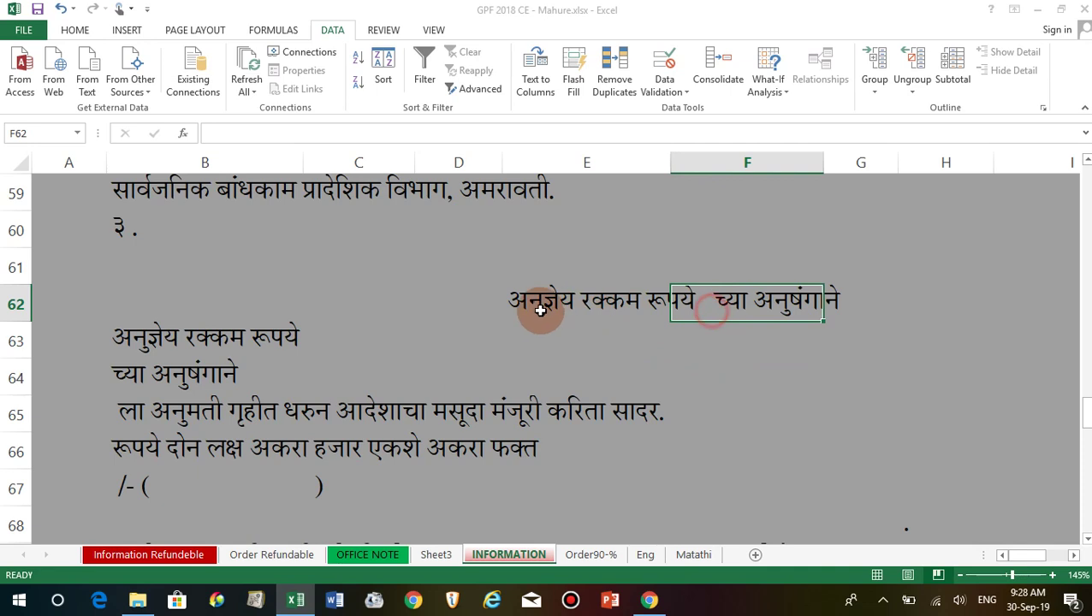
pyautogui.click(561, 300)
pyautogui.click(589, 267)
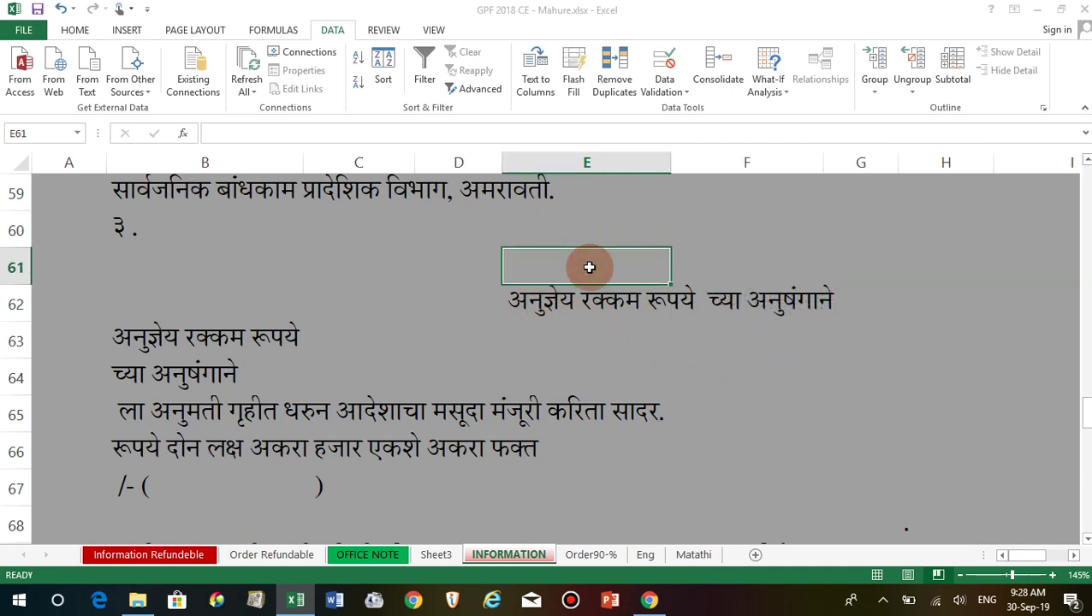
pyautogui.click(659, 300)
pyautogui.click(599, 267)
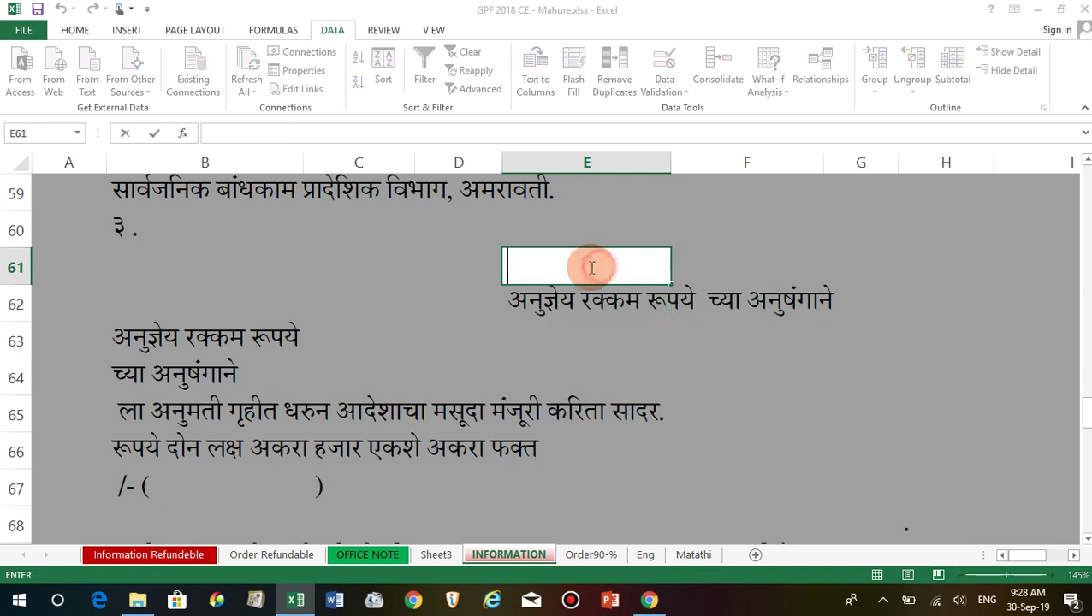
pyautogui.click(729, 342)
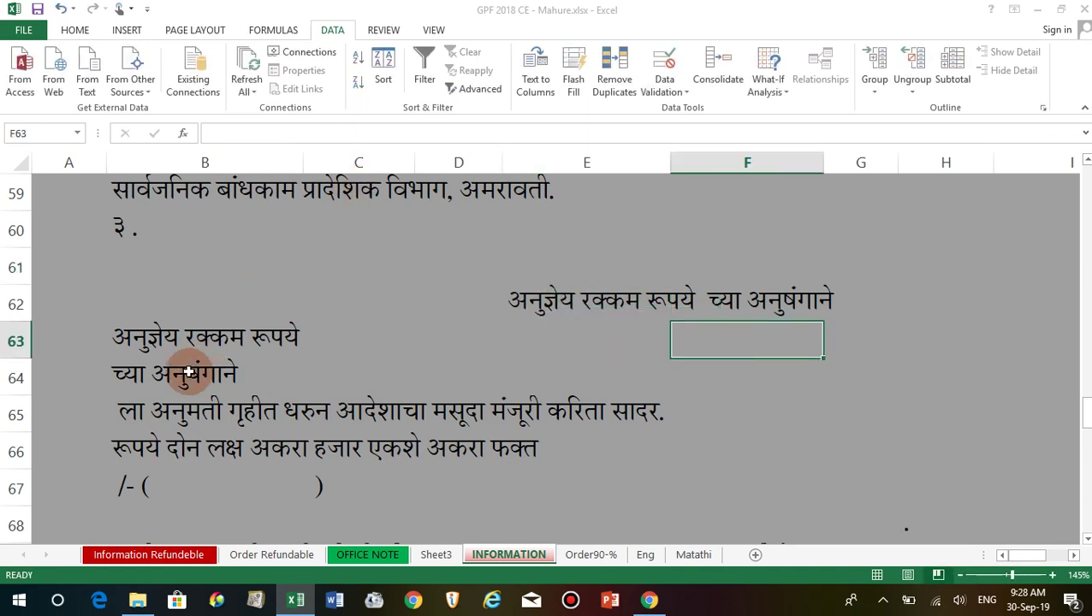
pyautogui.click(144, 376)
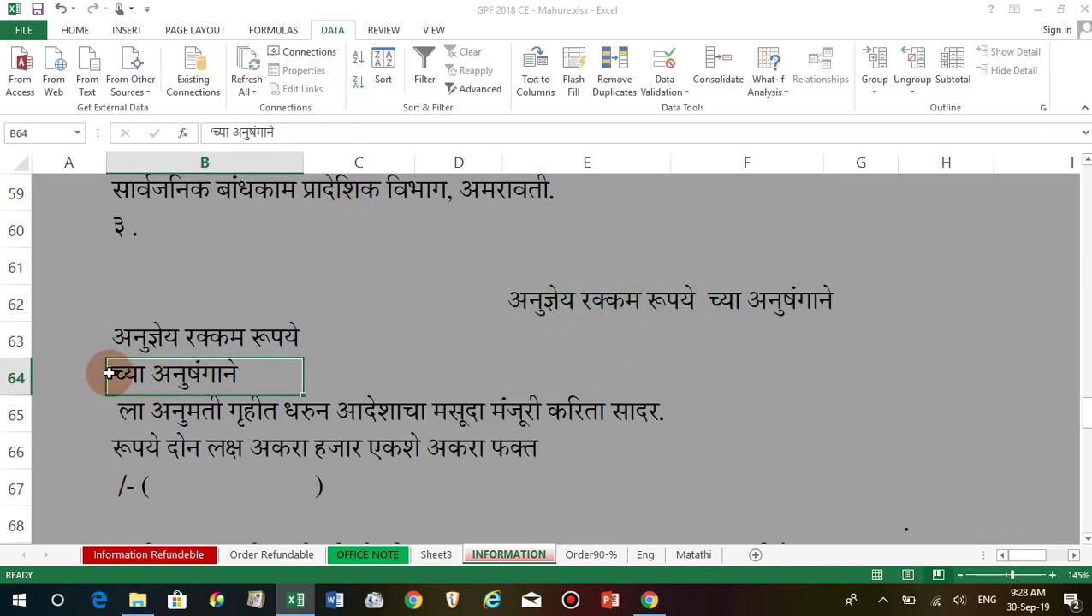
pyautogui.doubleClick(116, 377)
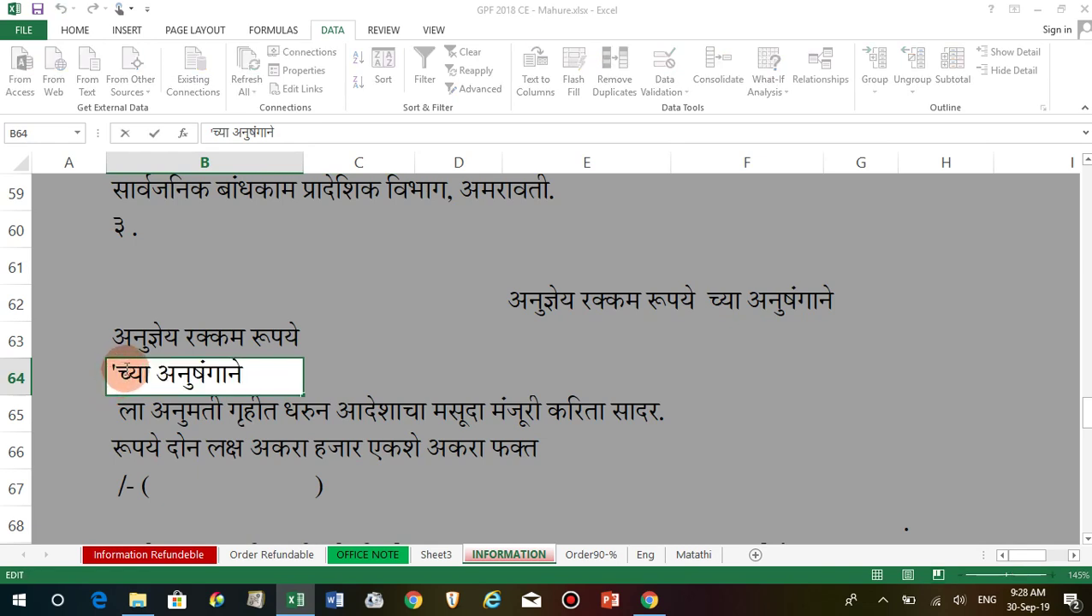
pyautogui.click(832, 462)
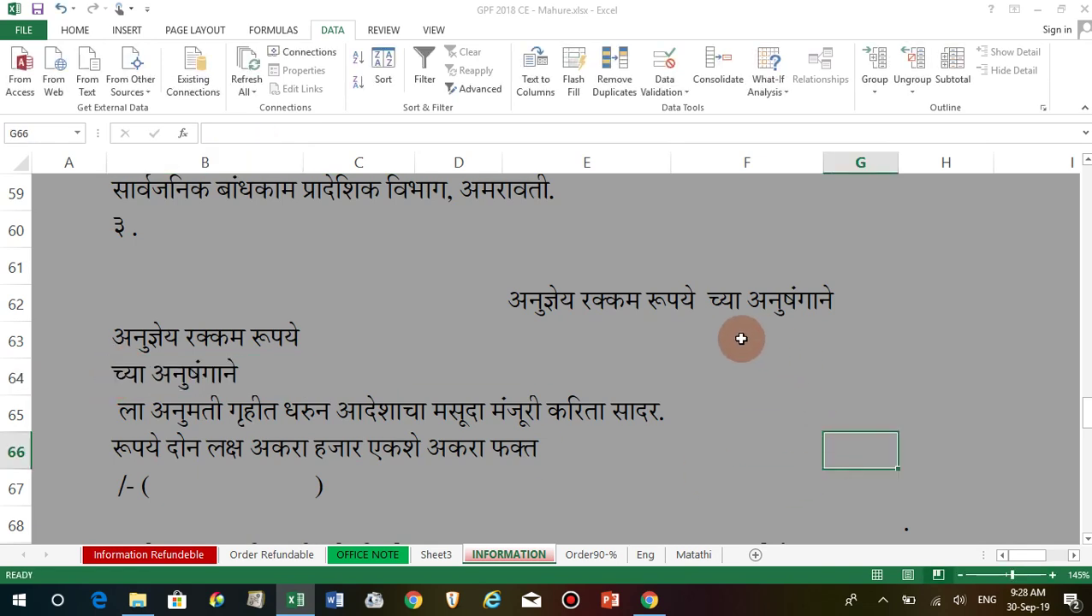
pyautogui.doubleClick(124, 334)
pyautogui.click(302, 338)
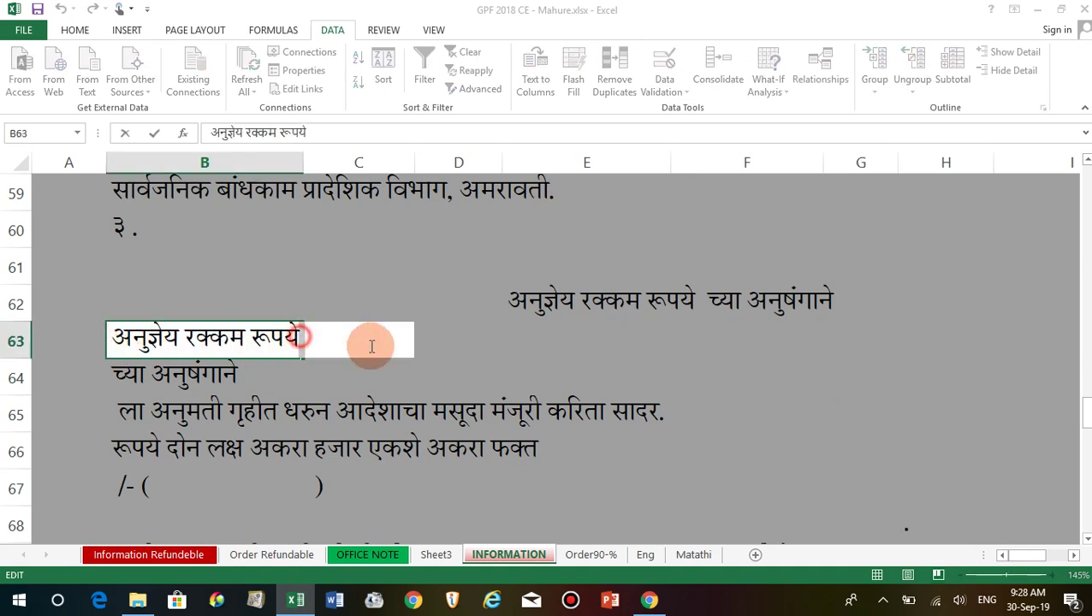
pyautogui.moveTo(372, 346); pyautogui.dragTo(529, 359)
pyautogui.press('BackSpace')
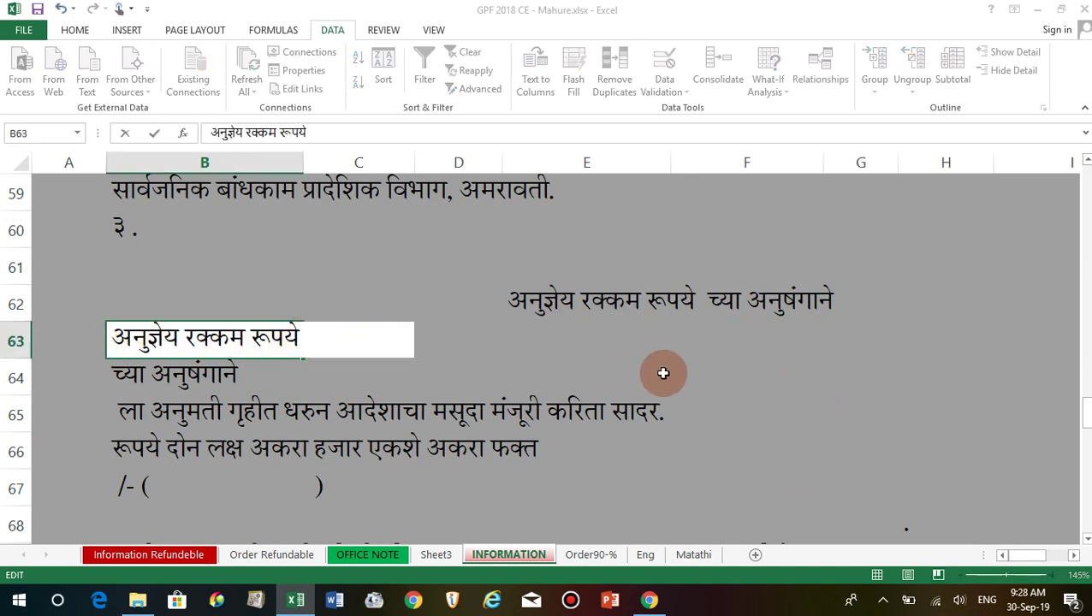
pyautogui.click(770, 404)
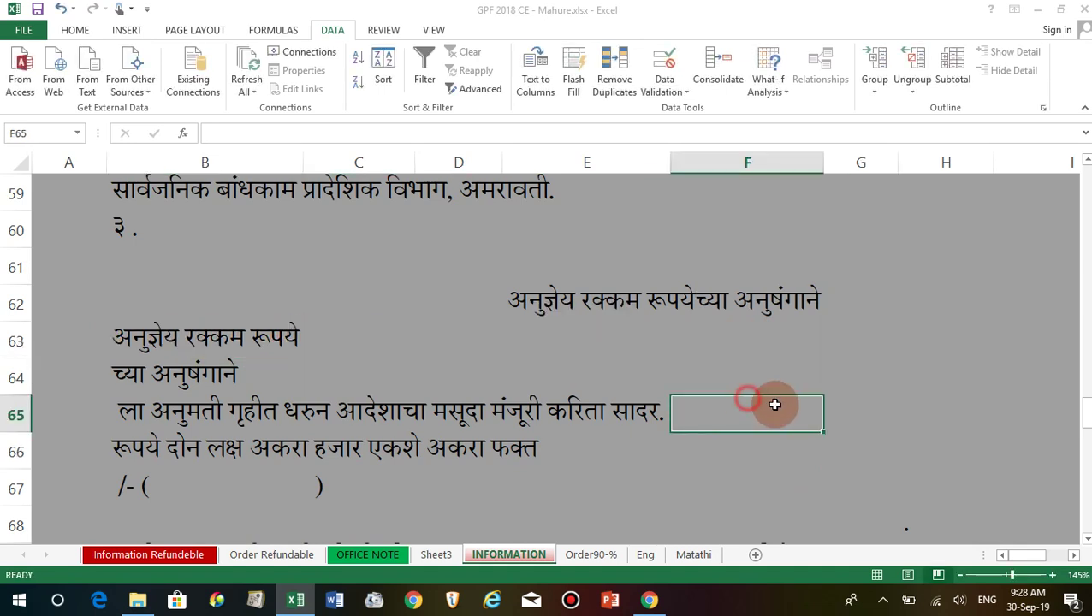
pyautogui.click(717, 311)
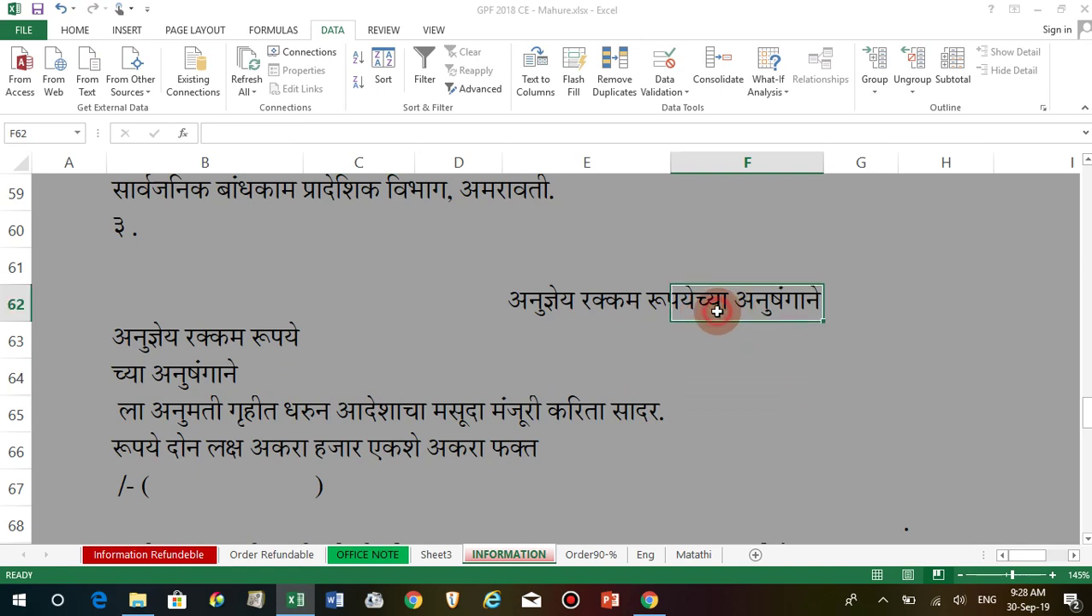
pyautogui.click(537, 264)
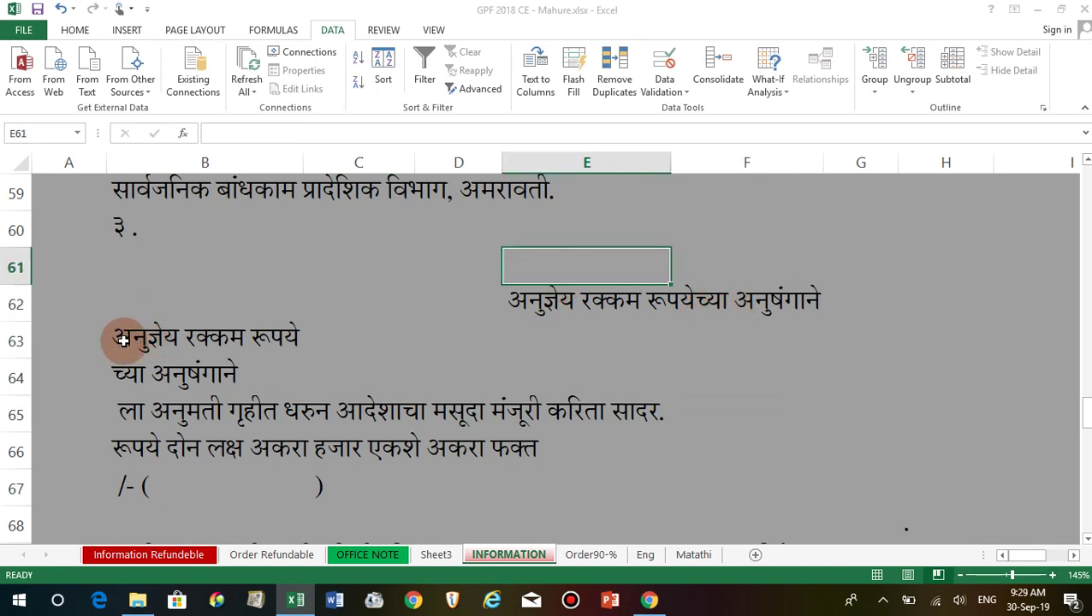
pyautogui.click(288, 340)
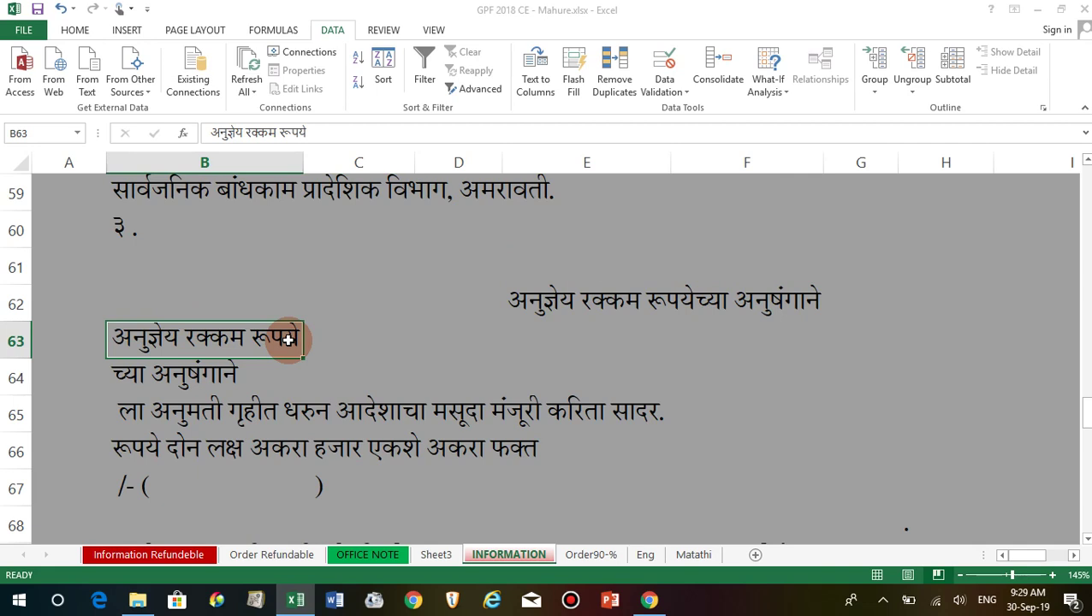
pyautogui.press('Return')
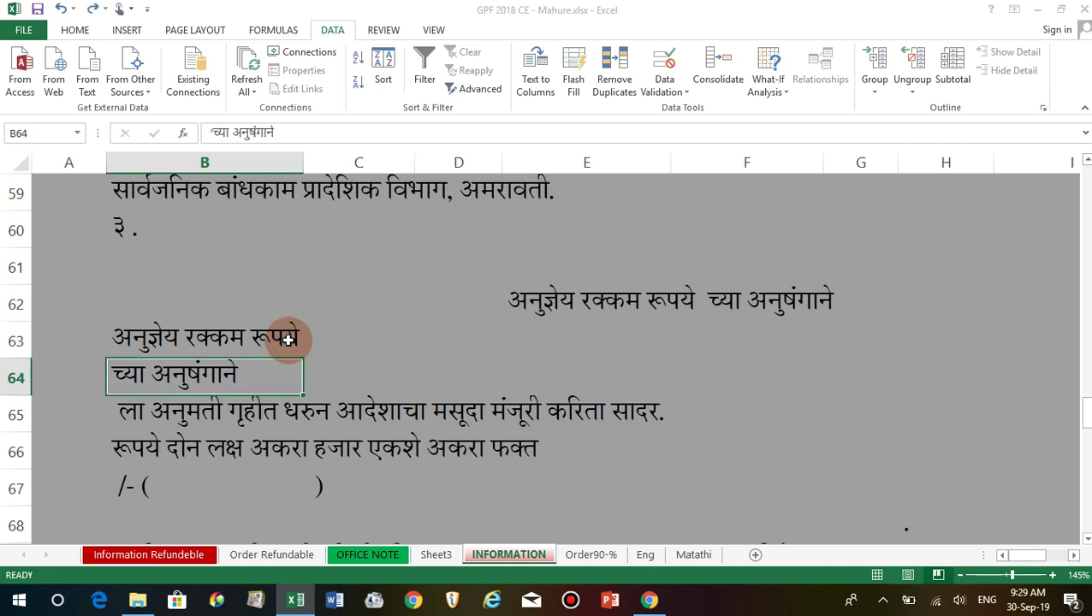
pyautogui.hotkey('ctrl', 'z')
pyautogui.hotkey('ctrl', 'y')
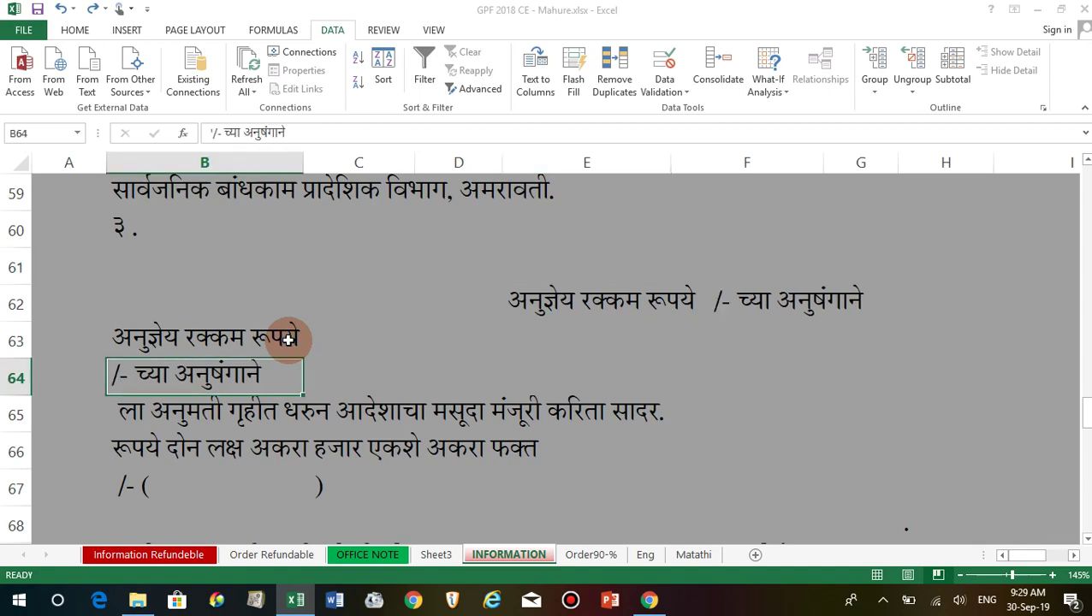
pyautogui.hotkey('ctrl', 'z')
pyautogui.hotkey('ctrl', 'z')
pyautogui.hotkey('ctrl', 'z')
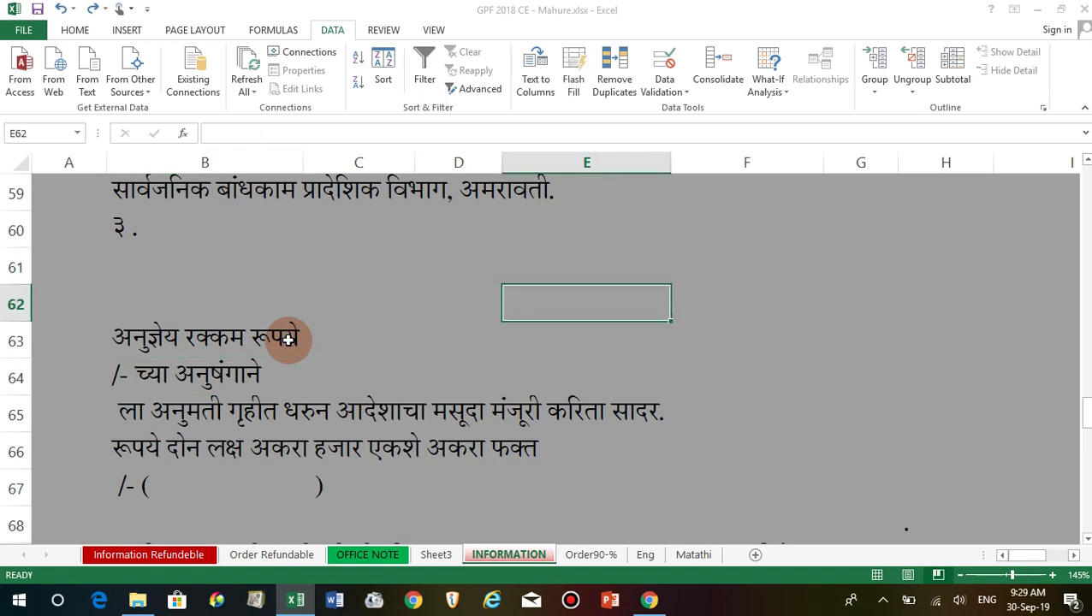
pyautogui.click(317, 337)
pyautogui.scroll(10, 326, 385)
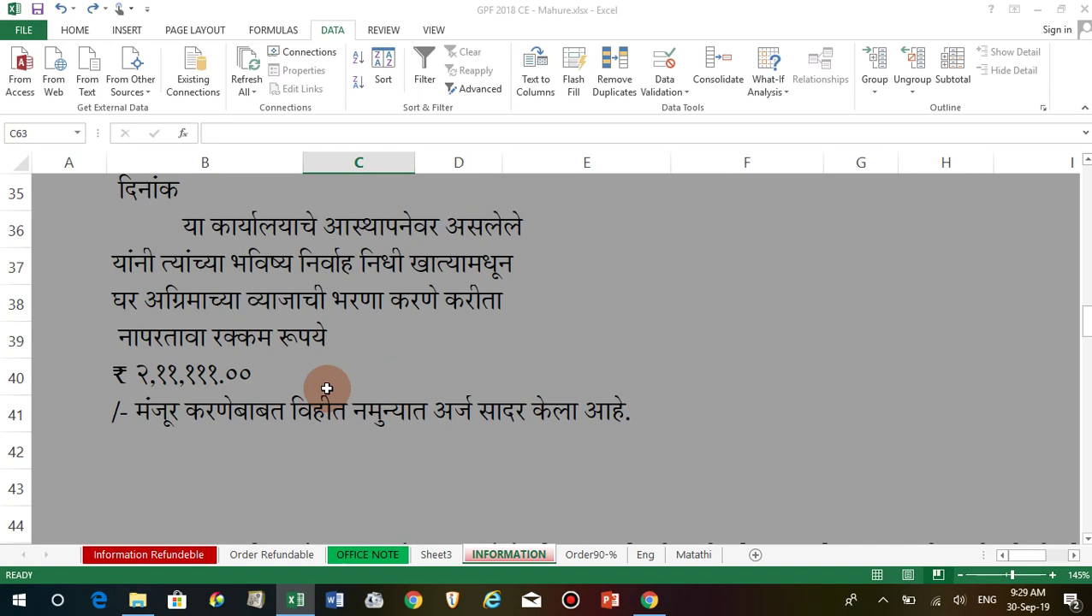
# Step: Check the separator cell beside the claimed amount, then flip between Order90-%, INFORMATION and OFFICE NOTE sheets
pyautogui.scroll(10, 326, 389)
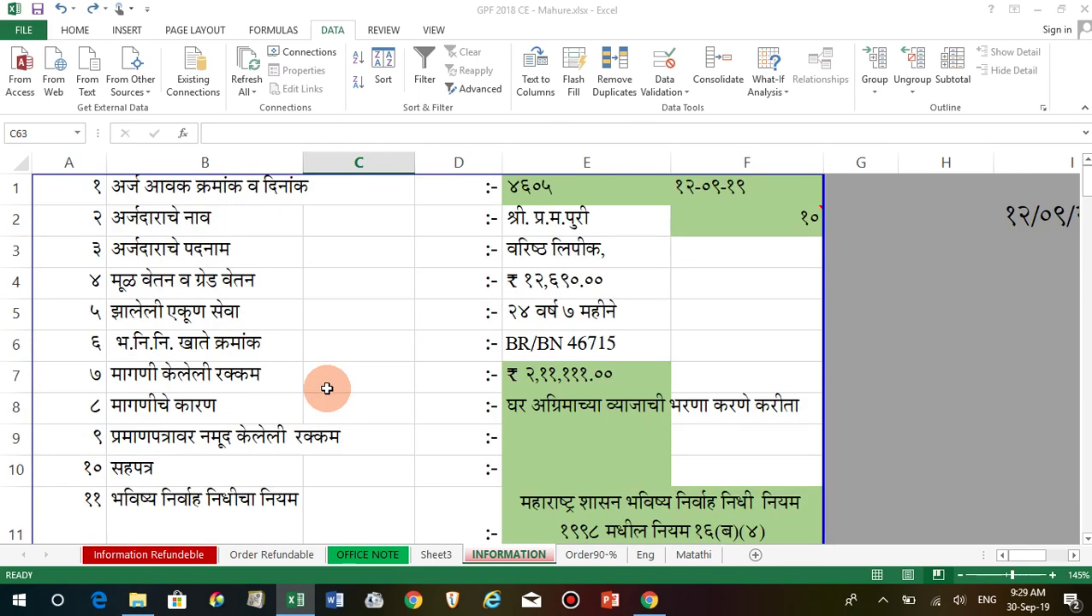
pyautogui.click(802, 343)
pyautogui.click(433, 377)
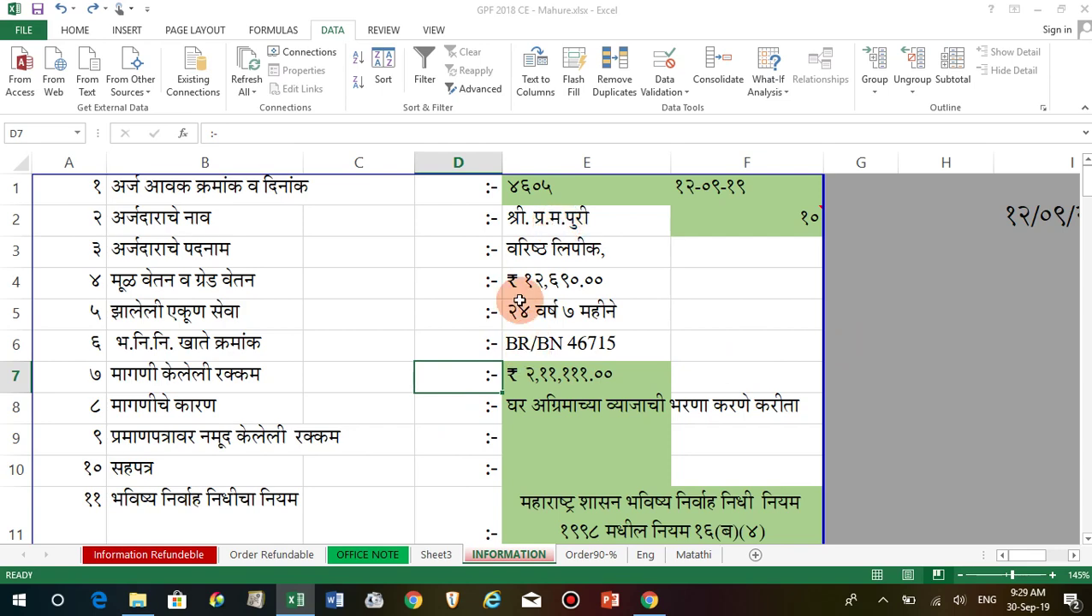
pyautogui.click(590, 555)
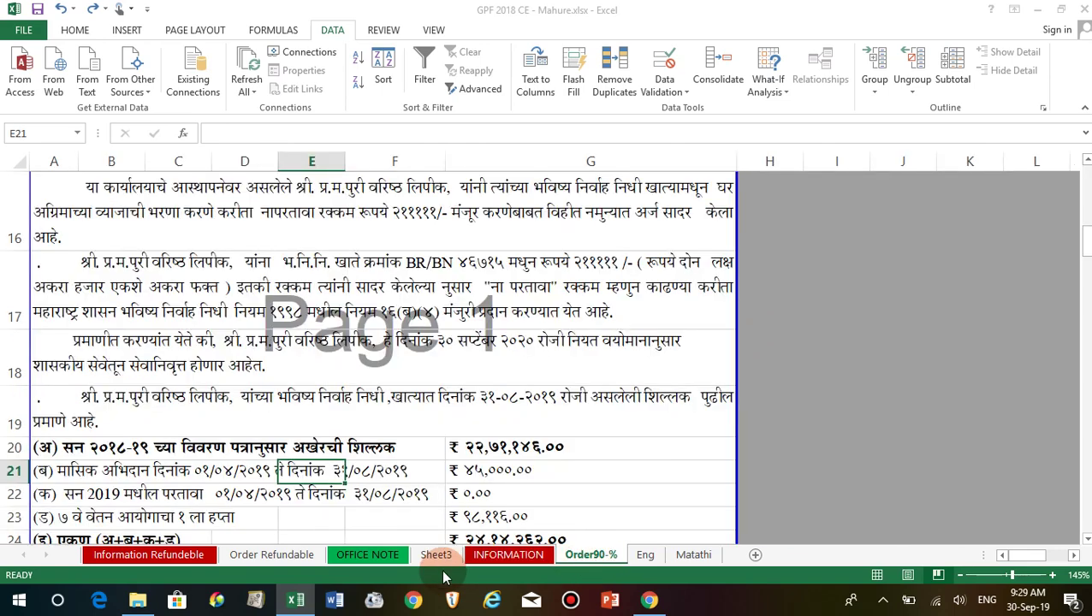
pyautogui.click(511, 555)
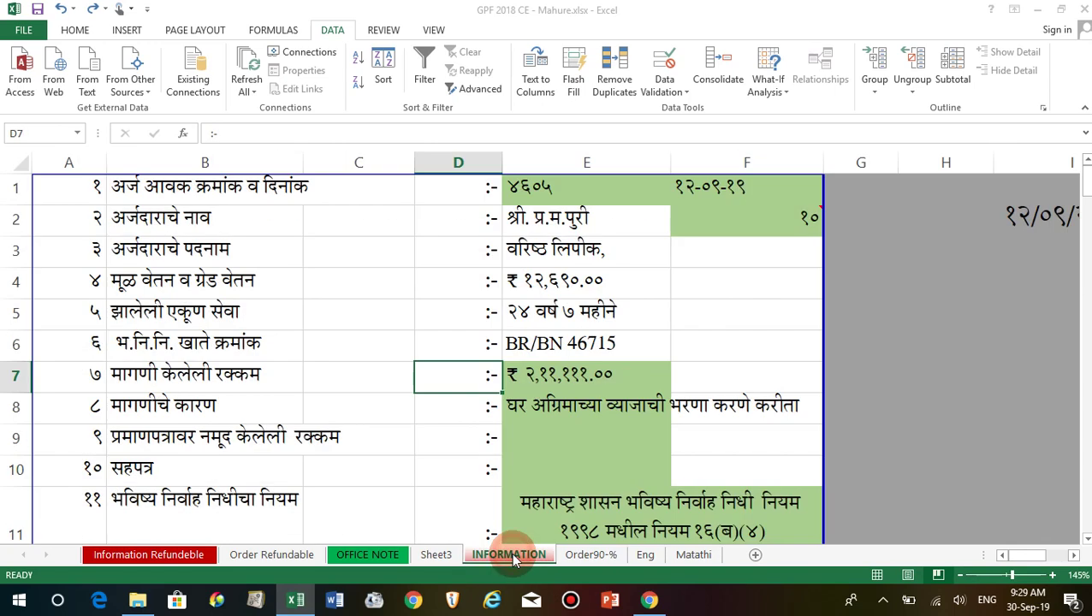
pyautogui.click(387, 556)
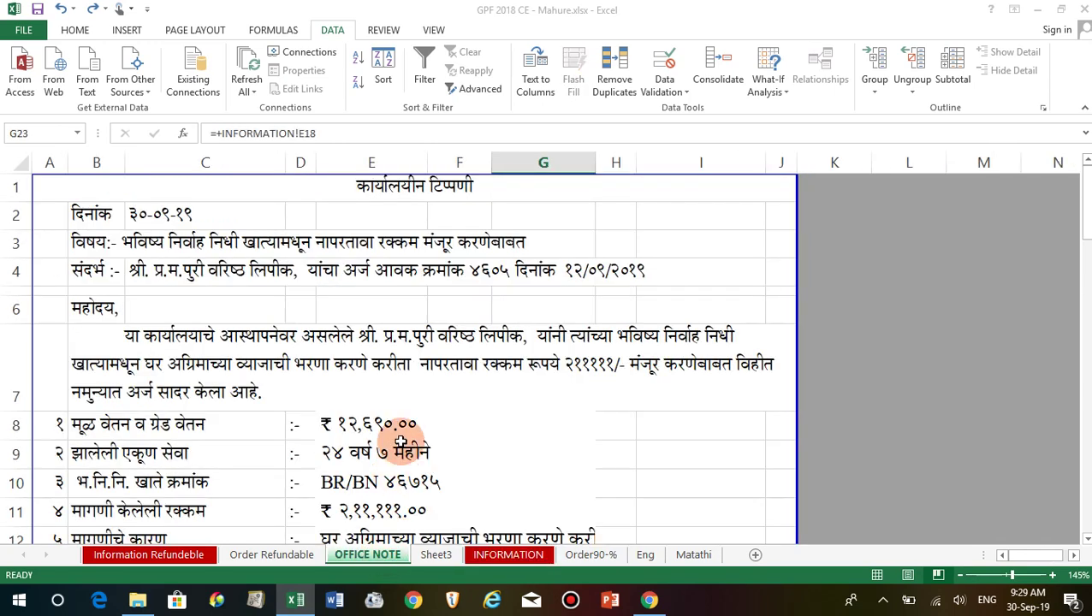
pyautogui.click(524, 558)
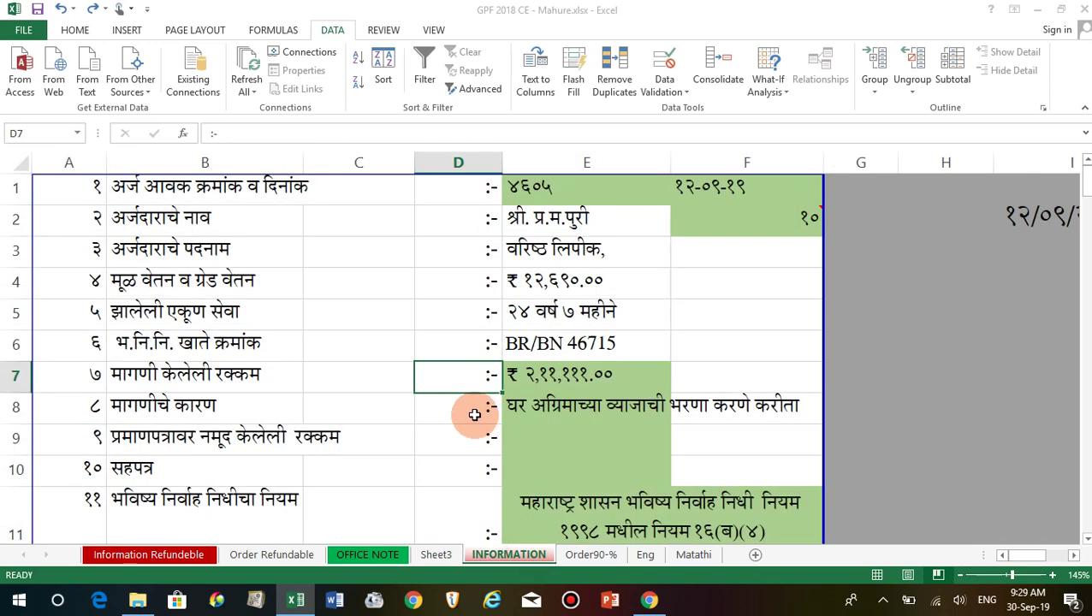
# Step: Browse the OFFICE NOTE, Order Refundable and Information Refundeble sheets
pyautogui.scroll(-4, 478, 419)
pyautogui.scroll(-4, 475, 415)
pyautogui.scroll(-1, 475, 415)
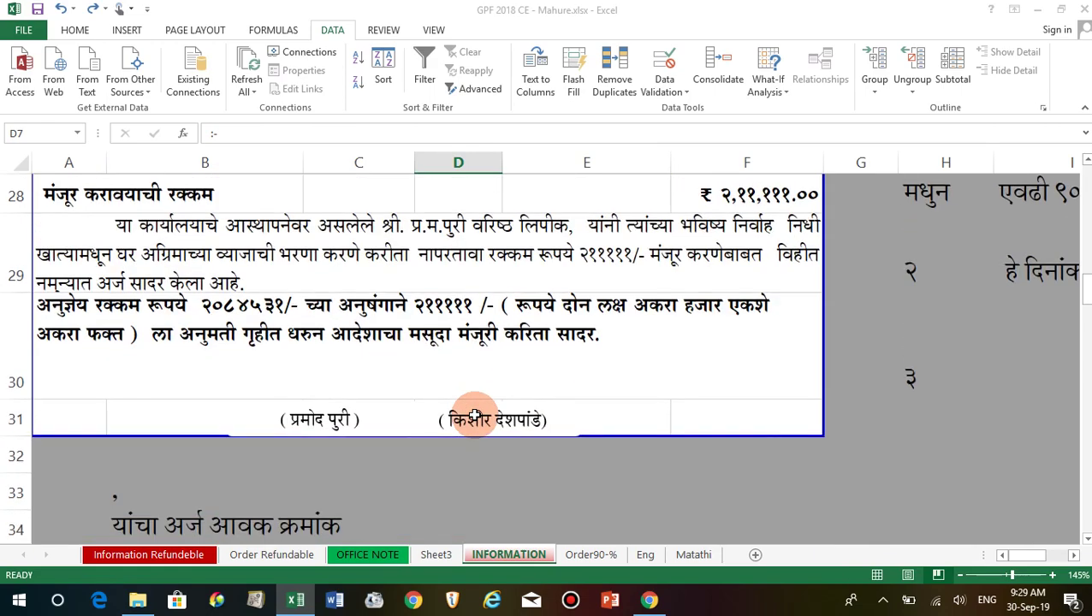
pyautogui.scroll(1, 475, 416)
pyautogui.scroll(8, 475, 415)
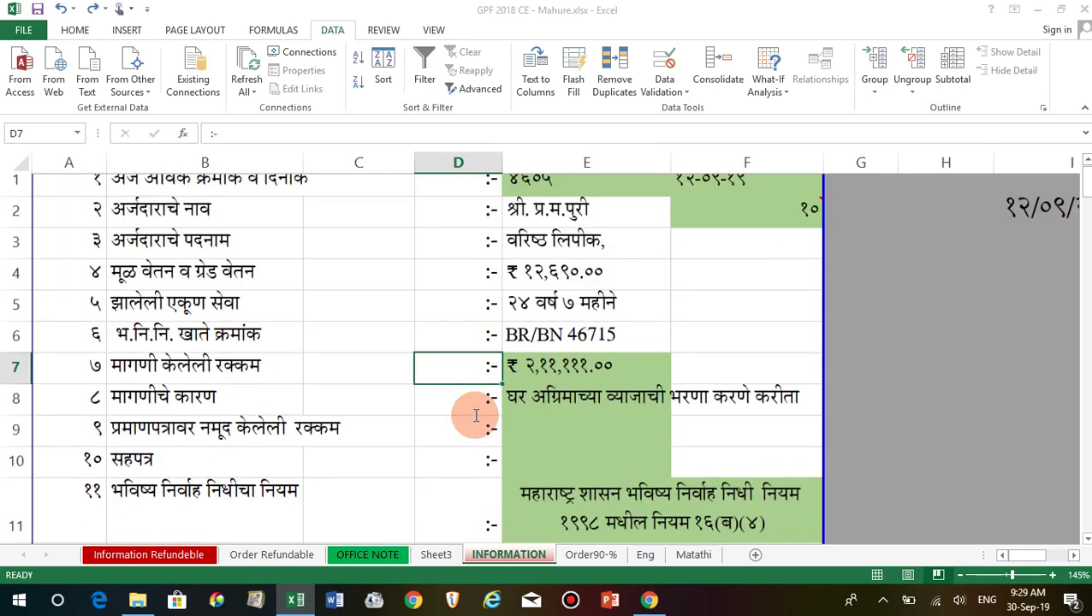
pyautogui.click(368, 556)
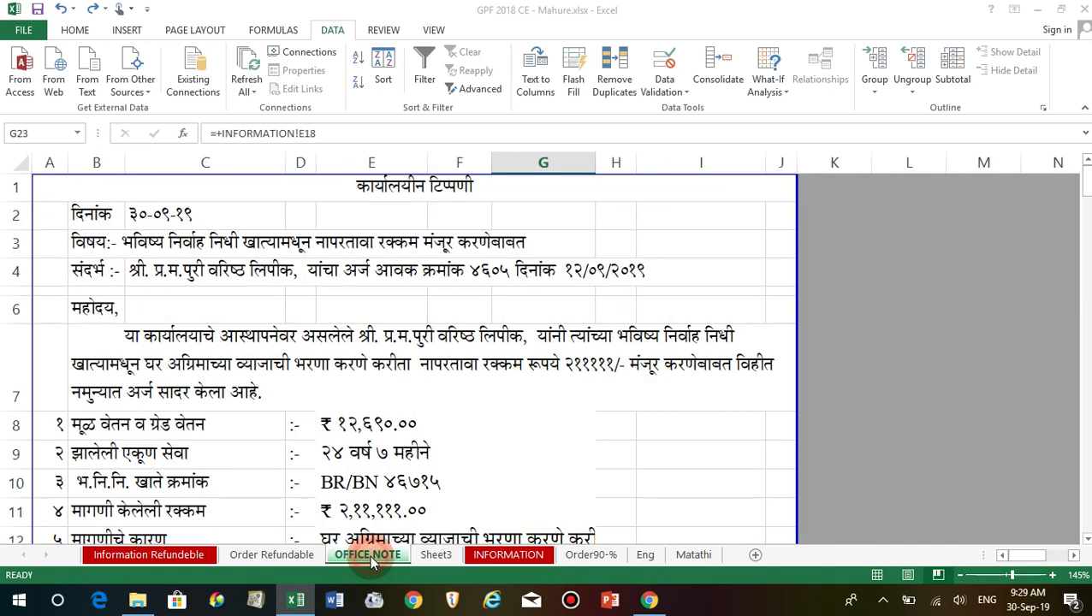
pyautogui.click(267, 558)
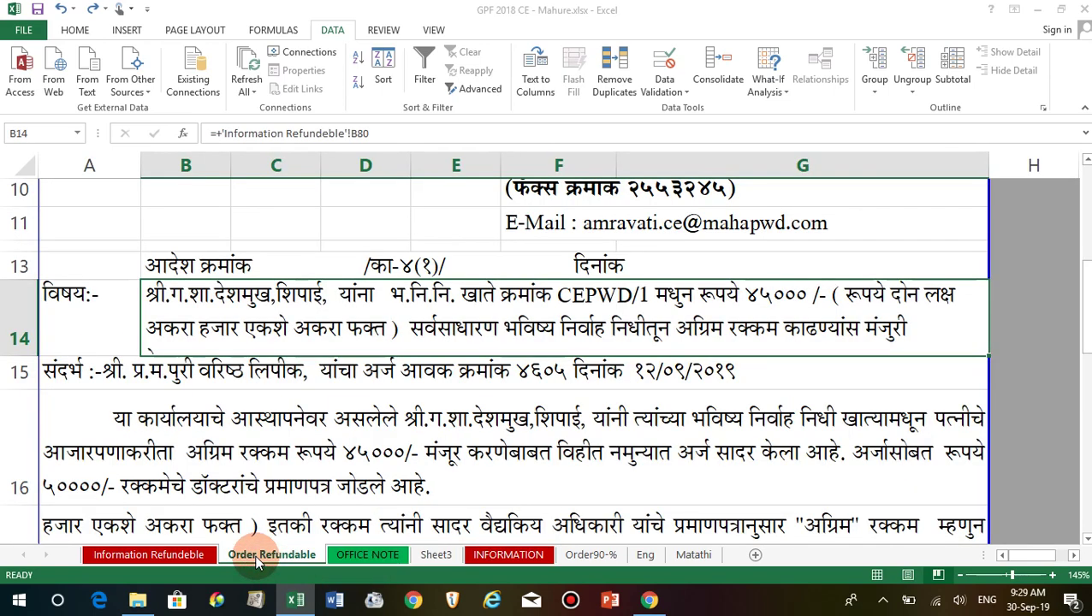
pyautogui.click(455, 559)
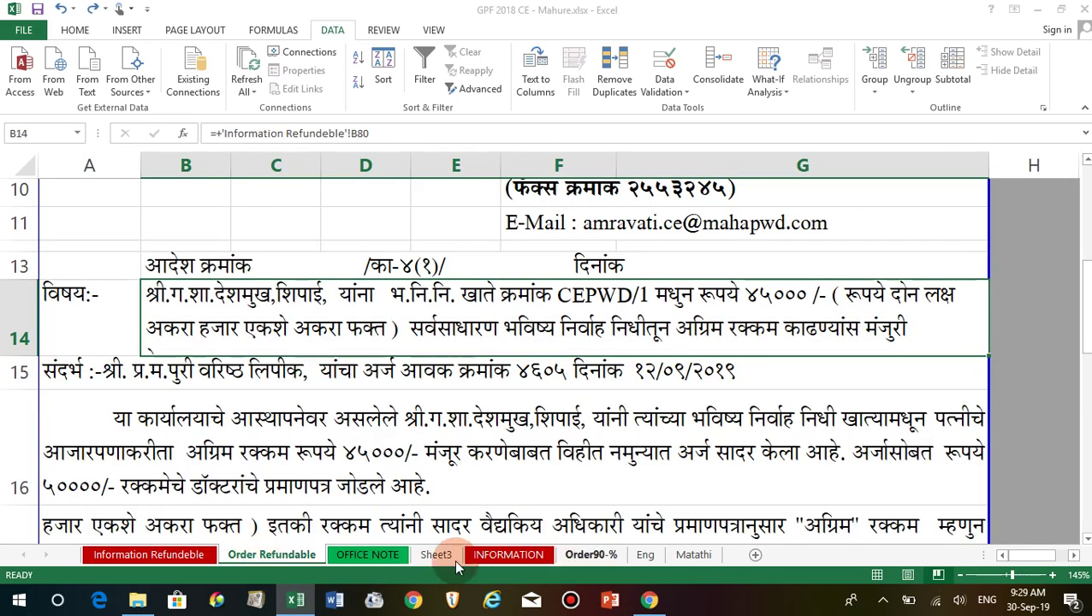
pyautogui.click(187, 556)
pyautogui.scroll(3, 291, 441)
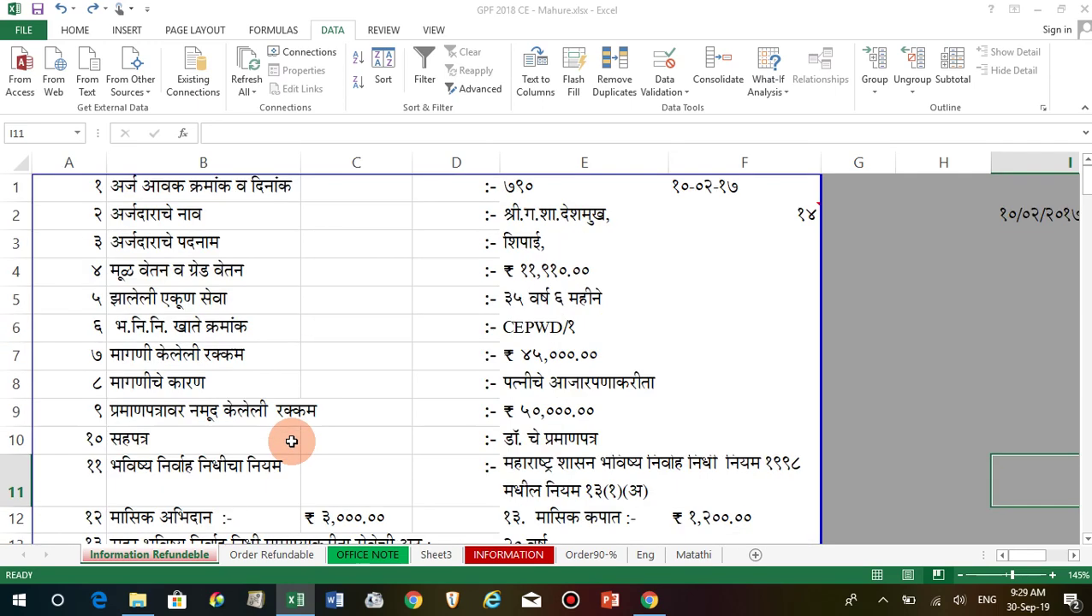
pyautogui.scroll(-2, 416, 413)
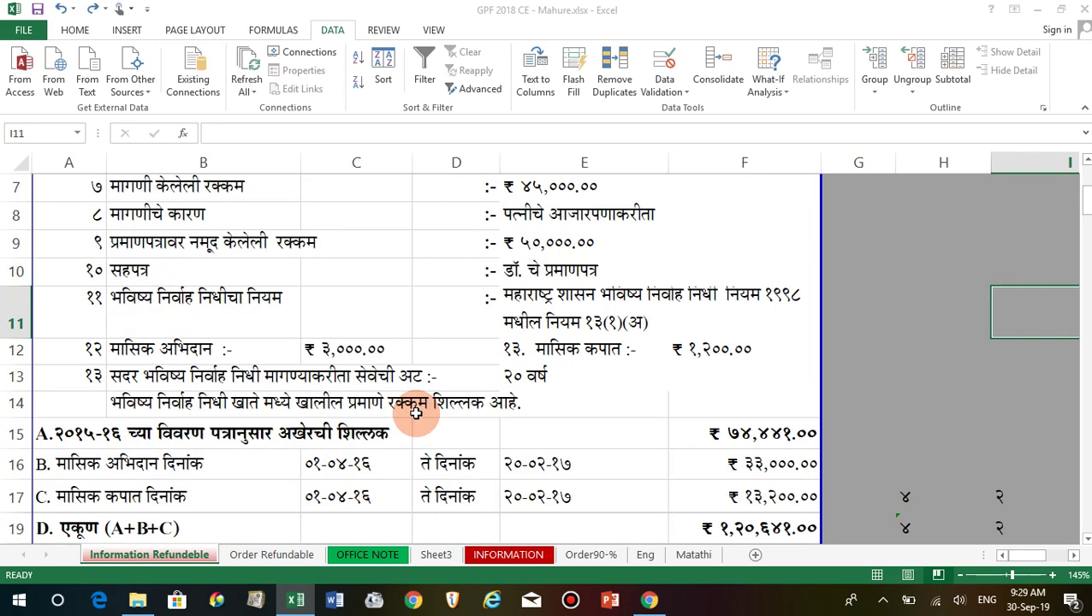
pyautogui.scroll(2, 415, 413)
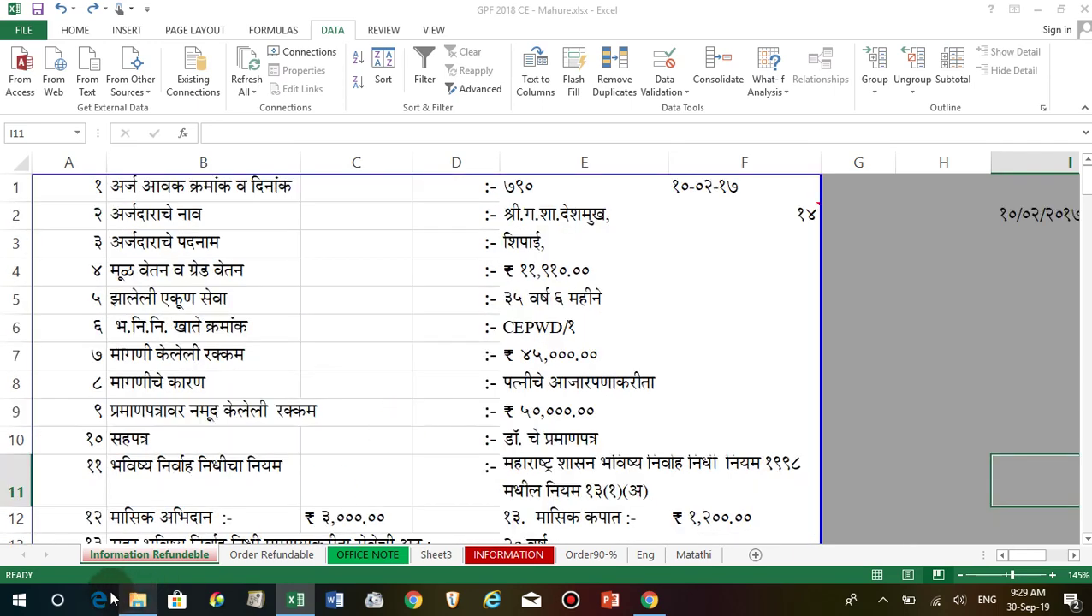
# Step: On Order90-%, check the opening balance formula and row 23's CONCATENATE label, then switch to the blog in Chrome
pyautogui.click(596, 556)
pyautogui.click(560, 459)
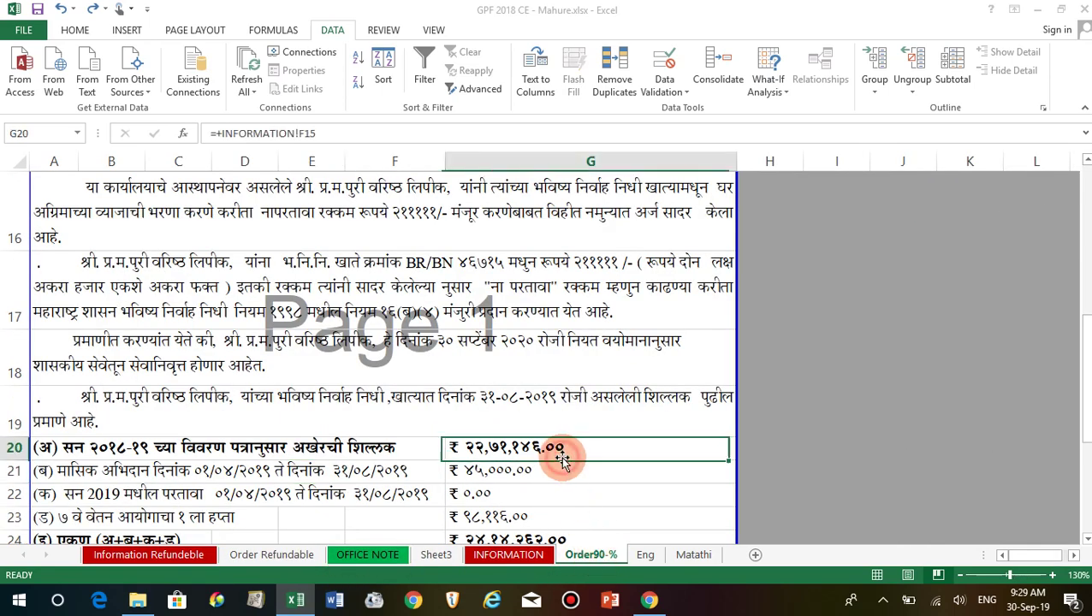
pyautogui.click(452, 512)
pyautogui.click(360, 512)
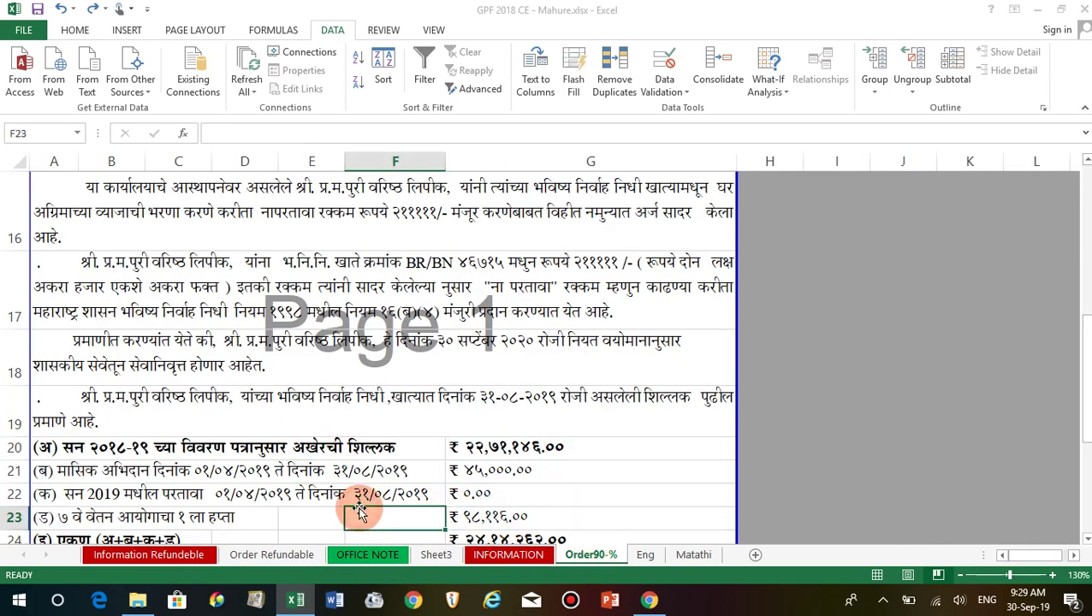
pyautogui.press('Left')
pyautogui.press('Left')
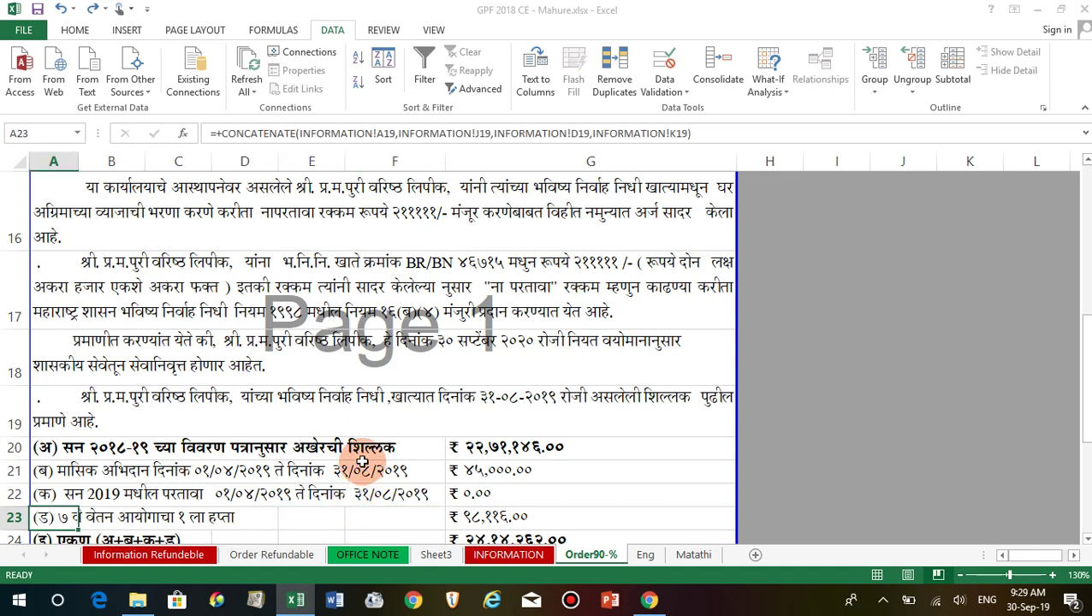
pyautogui.scroll(5, 363, 462)
pyautogui.click(381, 336)
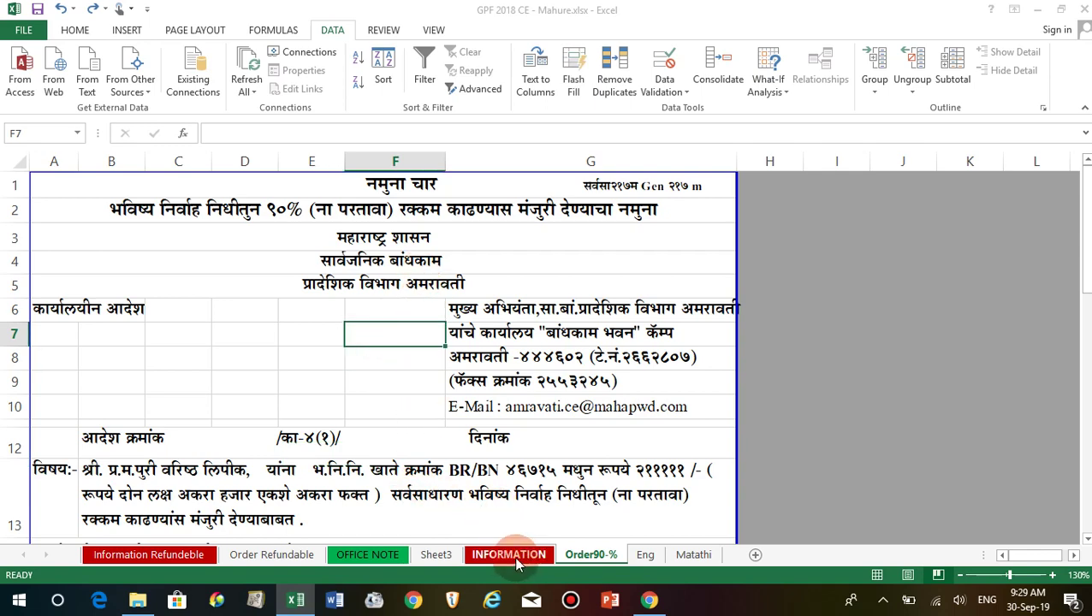
pyautogui.click(650, 600)
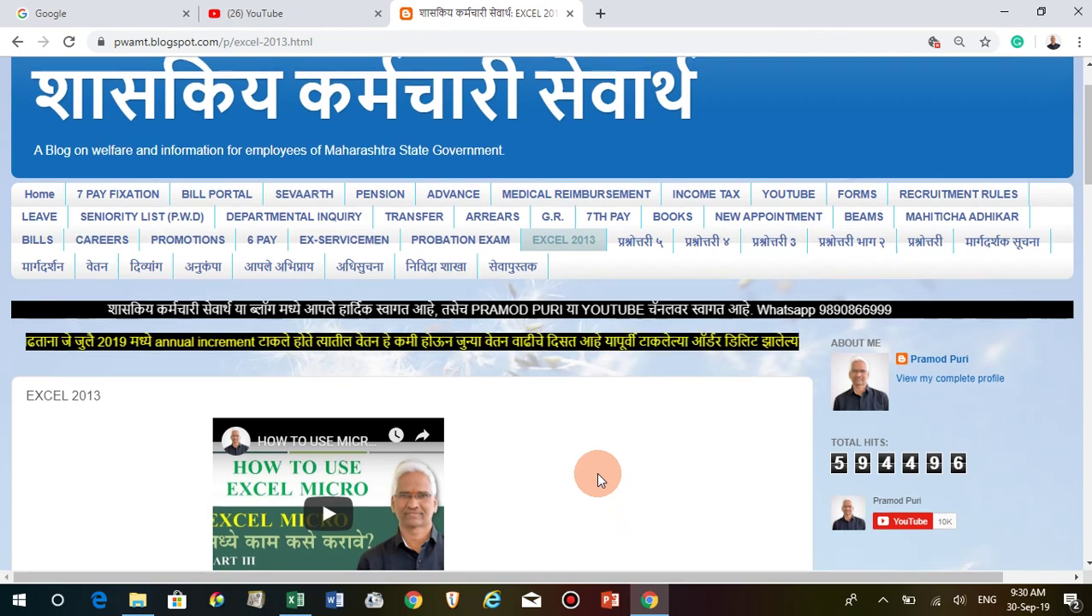
pyautogui.scroll(1, 597, 471)
pyautogui.scroll(-1, 597, 471)
pyautogui.scroll(-2, 597, 472)
pyautogui.scroll(3, 183, 272)
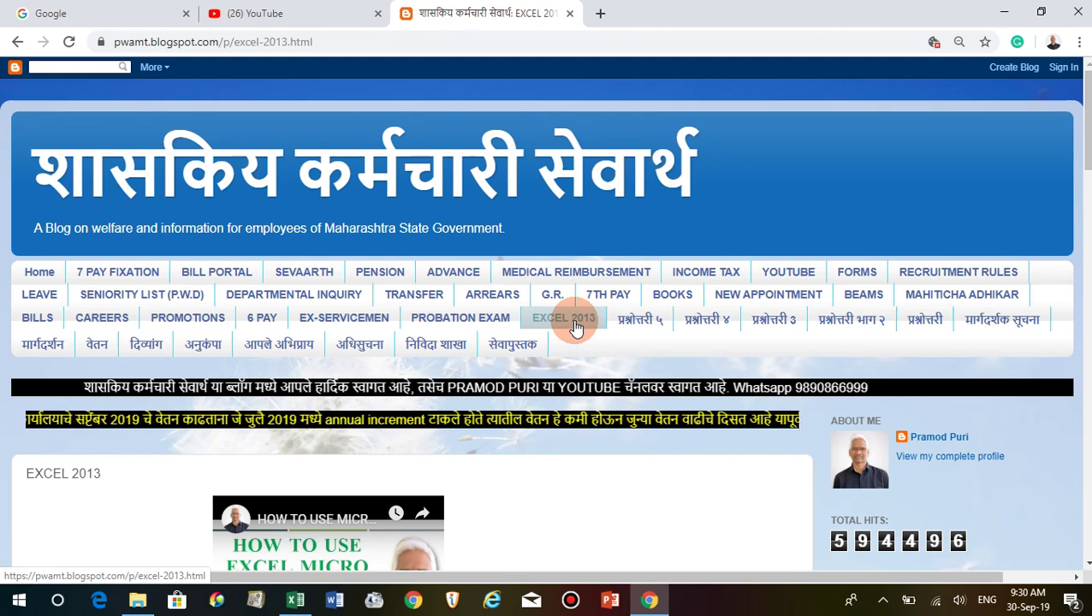
pyautogui.scroll(-4, 524, 454)
pyautogui.scroll(-3, 431, 470)
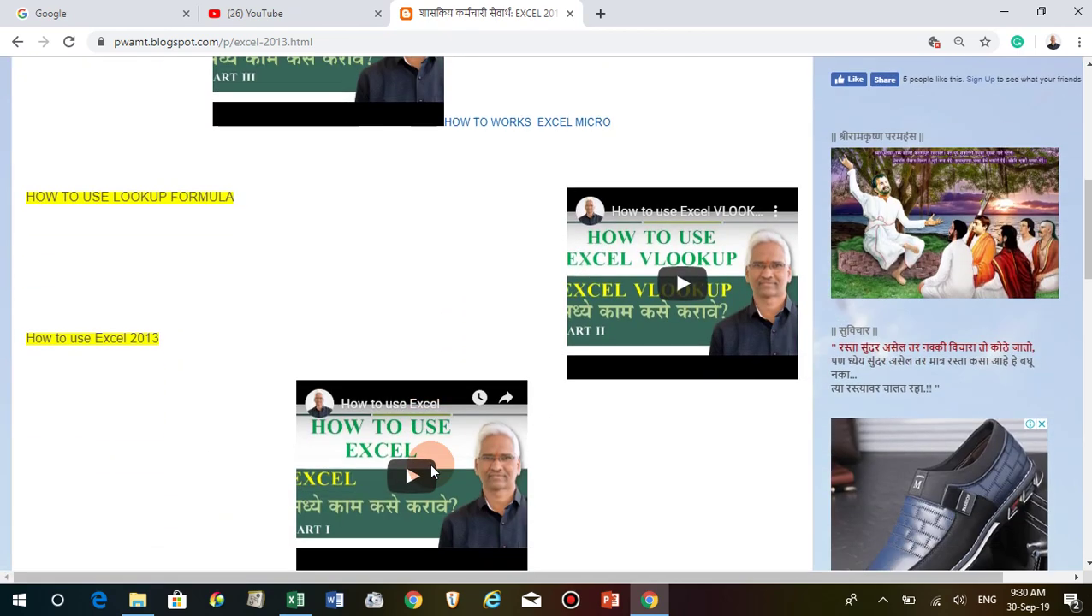
pyautogui.scroll(-3, 431, 471)
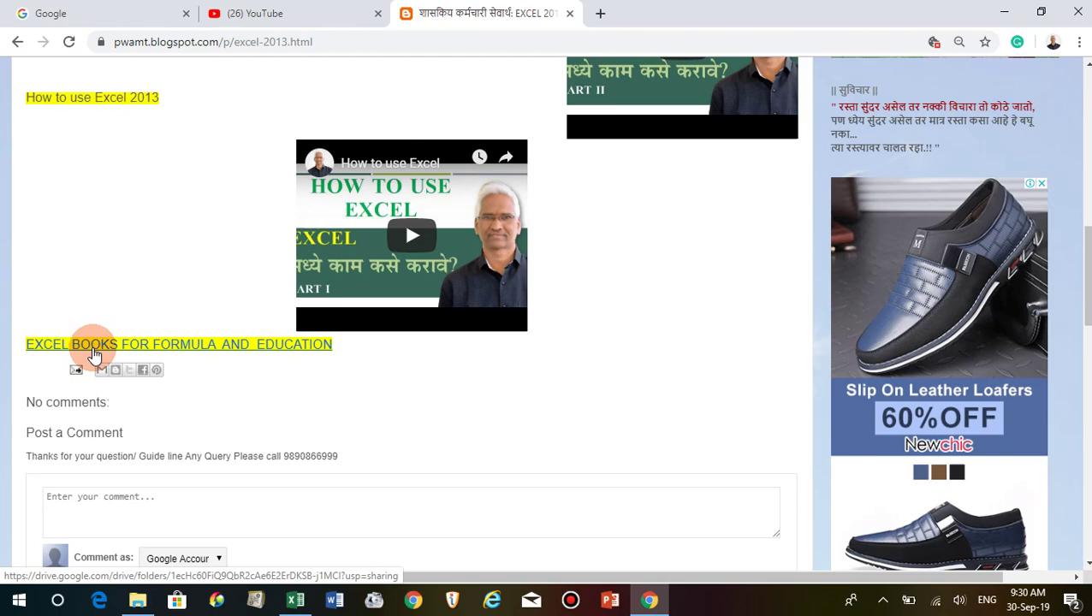
pyautogui.scroll(10, 94, 355)
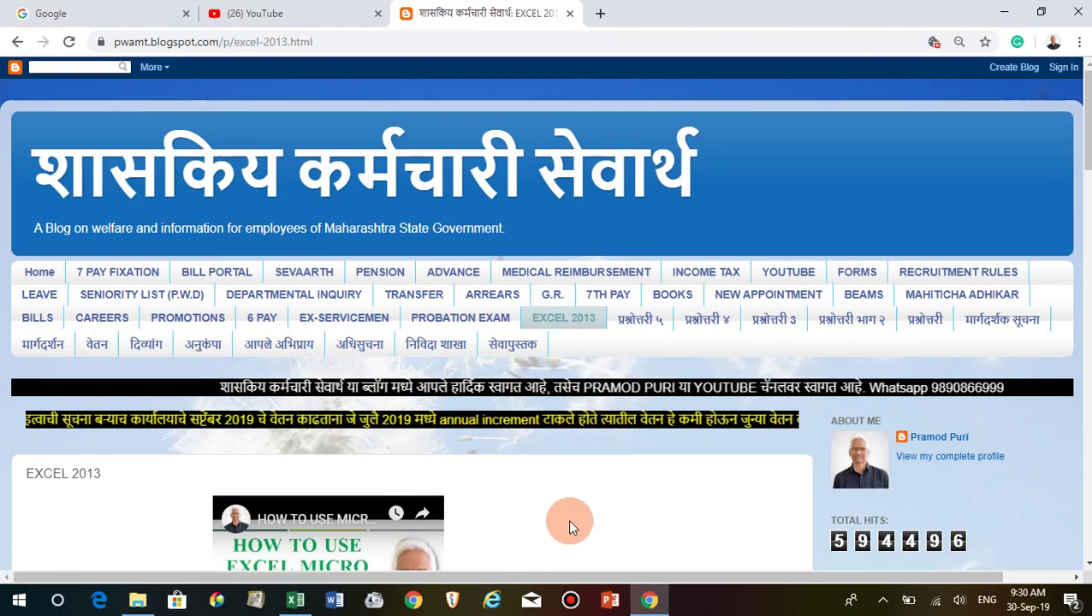